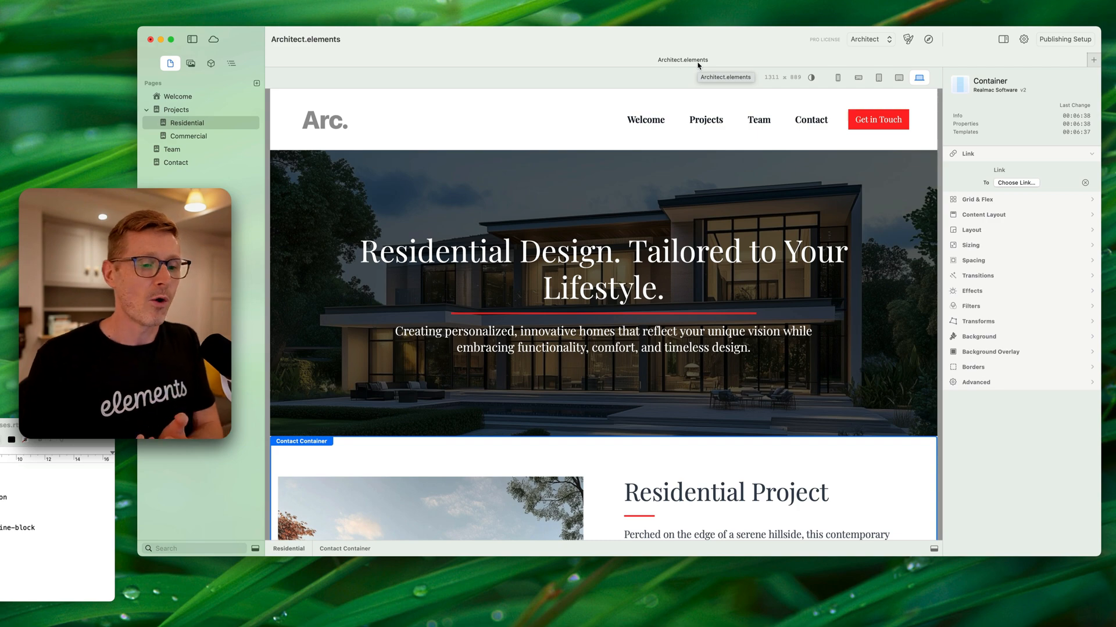
# - Split the Residential Project description into two paragraphs, starting the second at "The residence features expansive floor-to-ceiling windows"
pyautogui.scroll(-5, 640, 197)
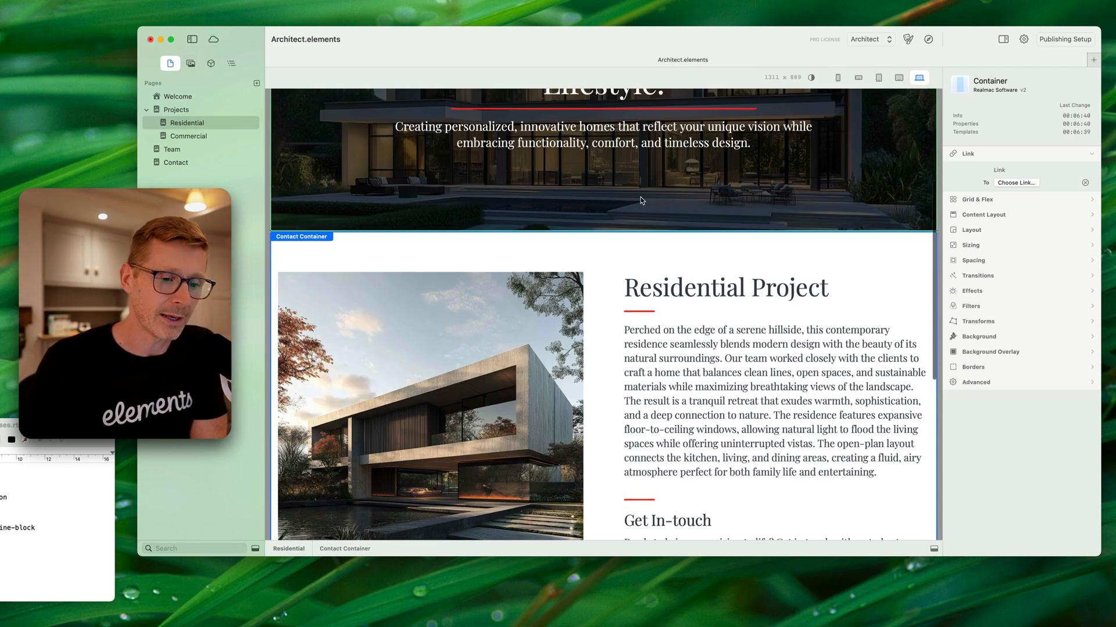
pyautogui.scroll(-1, 640, 197)
pyautogui.scroll(-3, 754, 269)
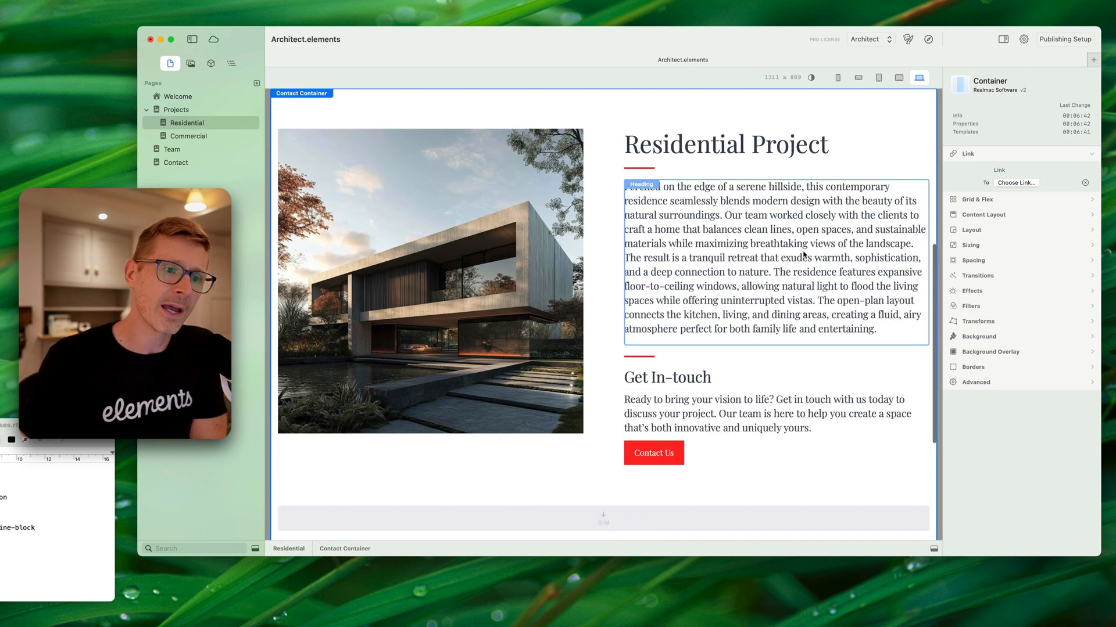
pyautogui.doubleClick(753, 266)
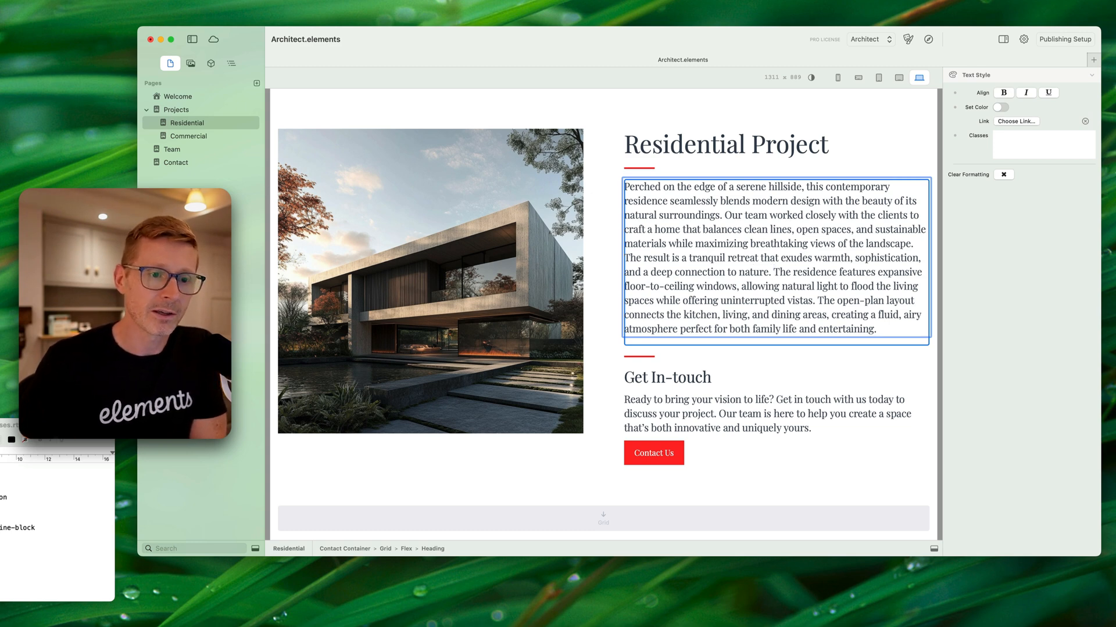
pyautogui.press('Return')
pyautogui.click(720, 145)
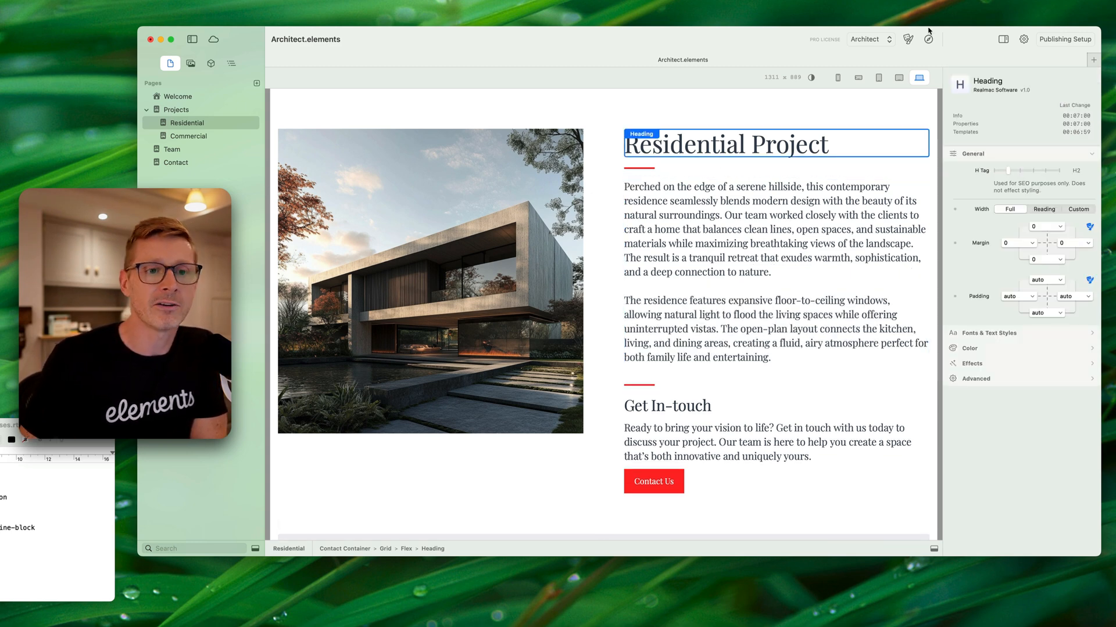
# - Preview the Residential page in the browser, check the project description's paragraph spacing, and close the preview
pyautogui.click(928, 39)
pyautogui.scroll(-5, 654, 262)
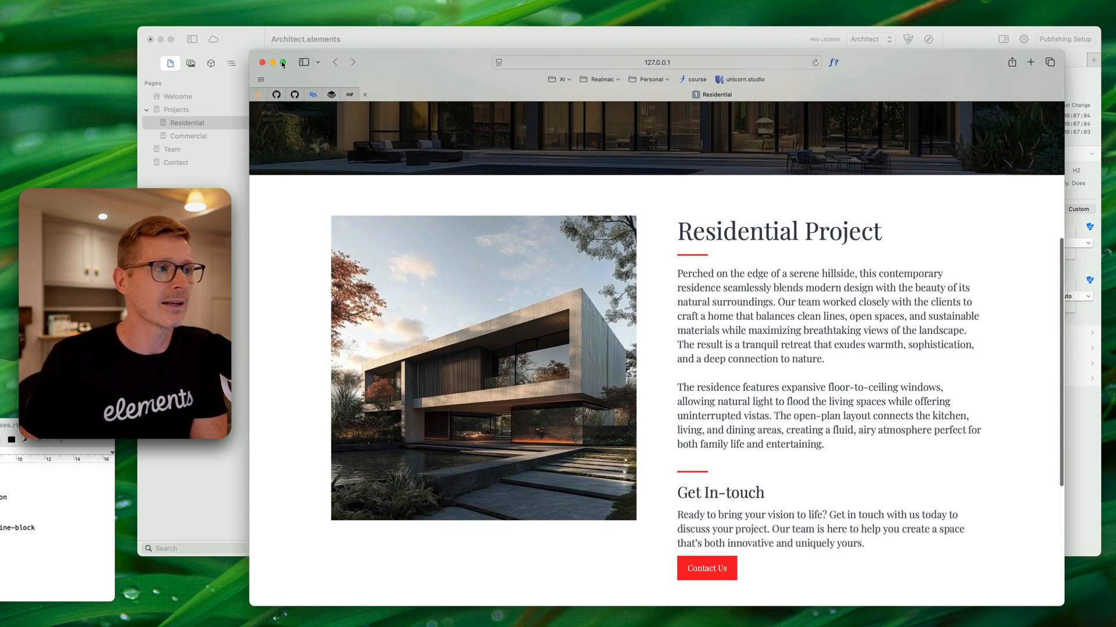
pyautogui.click(263, 63)
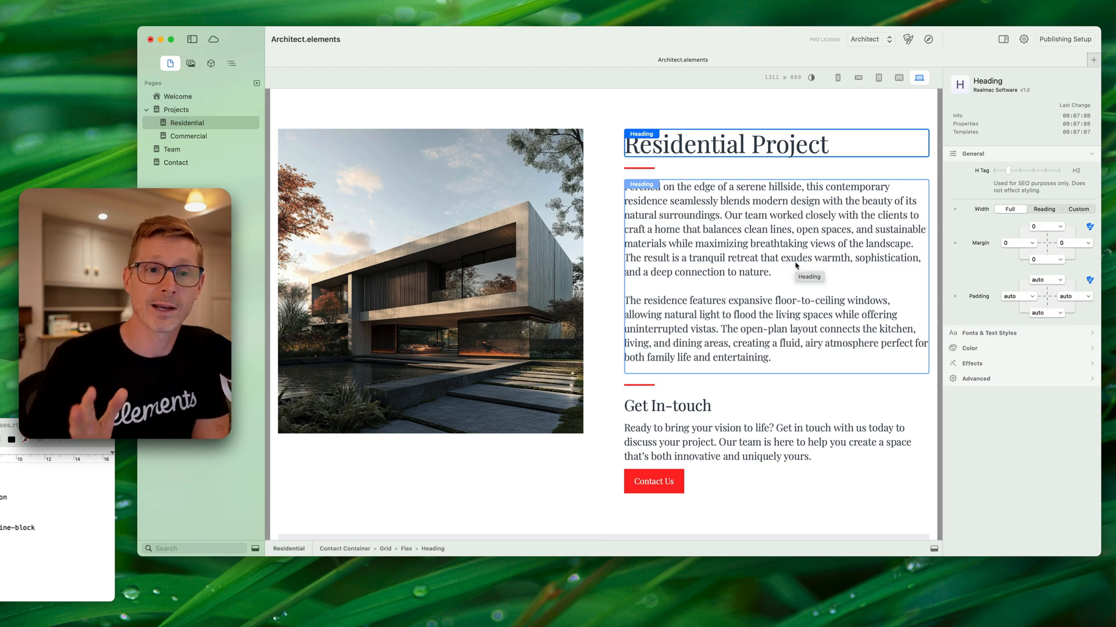
# - Open the Welcome page for editing
pyautogui.click(785, 258)
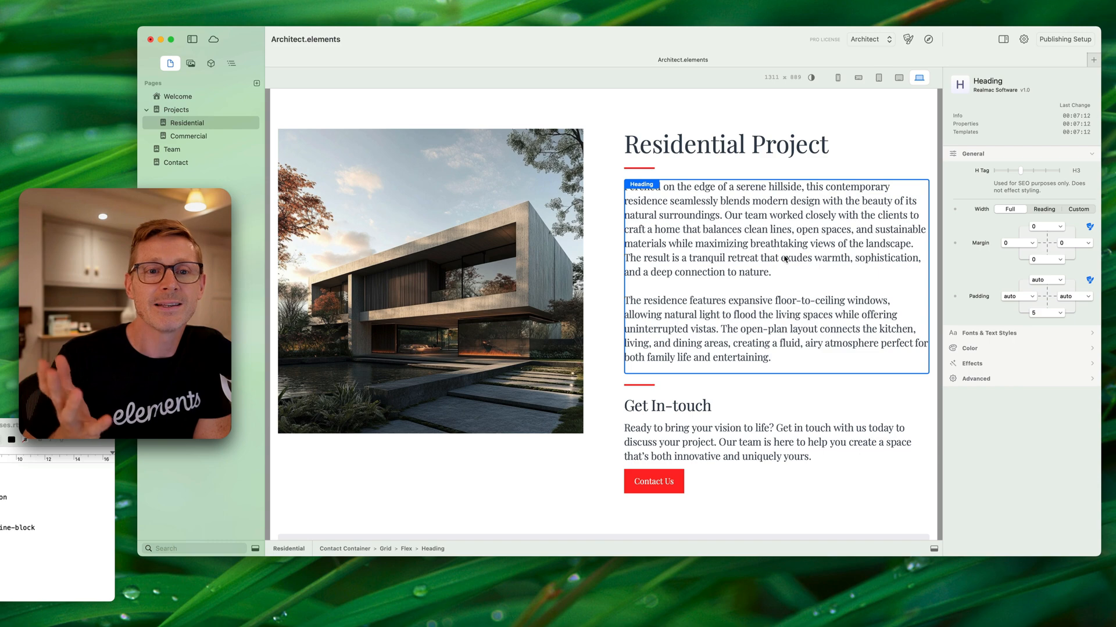
pyautogui.scroll(5, 785, 258)
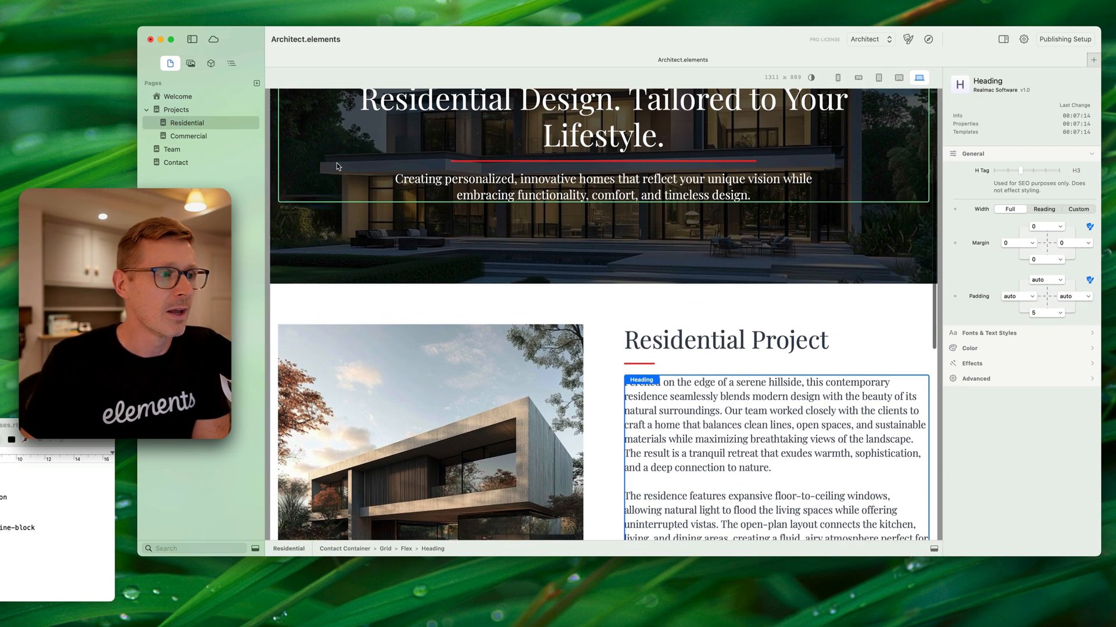
pyautogui.click(177, 96)
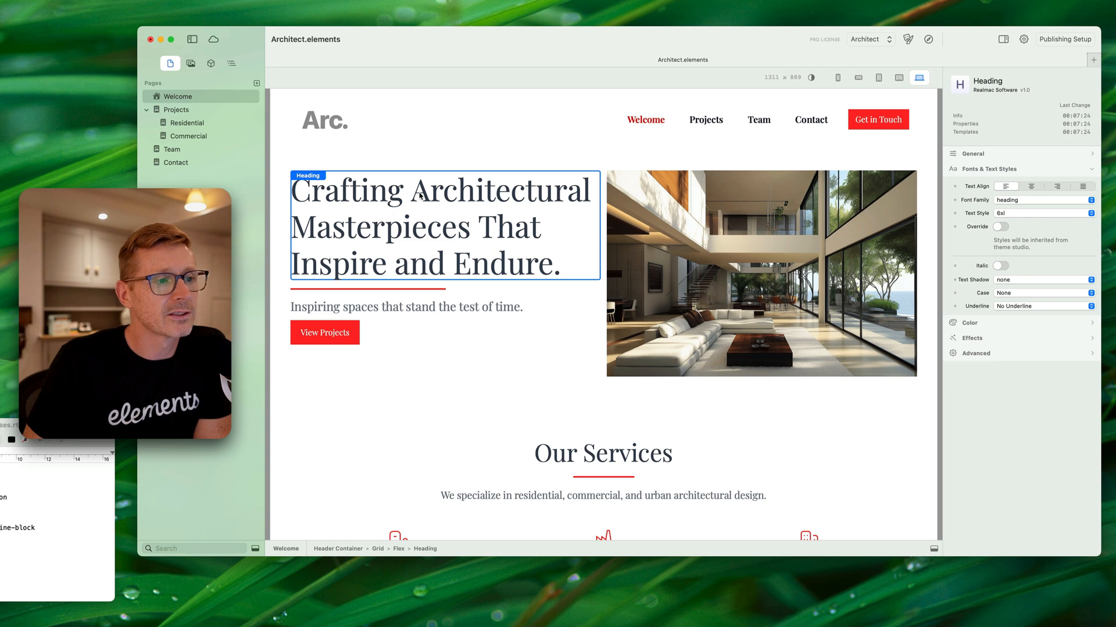
pyautogui.doubleClick(421, 196)
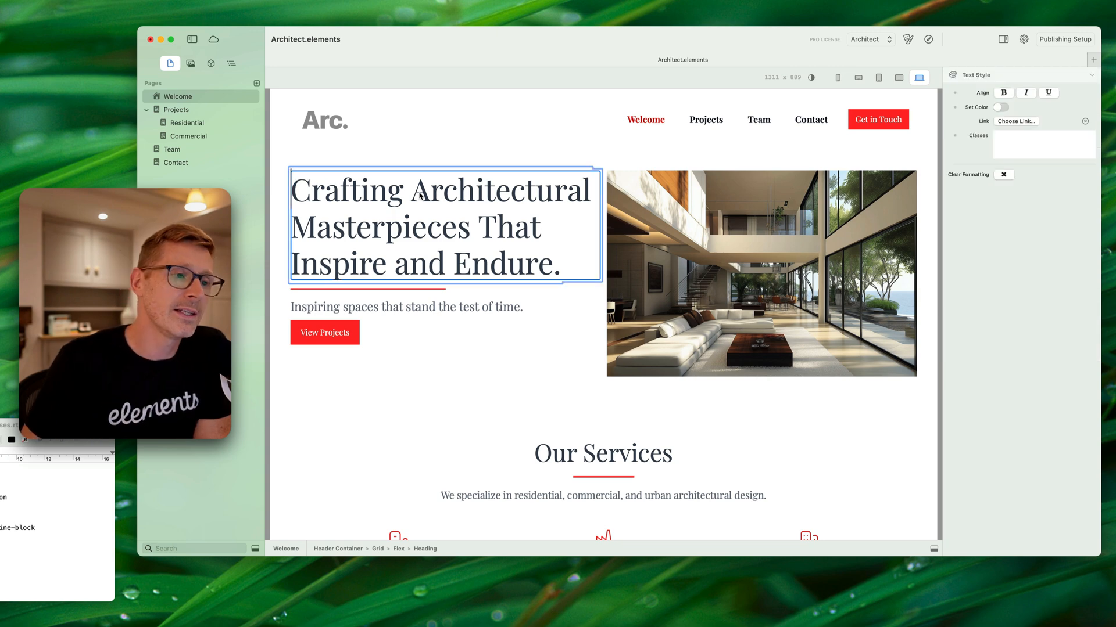
pyautogui.doubleClick(420, 195)
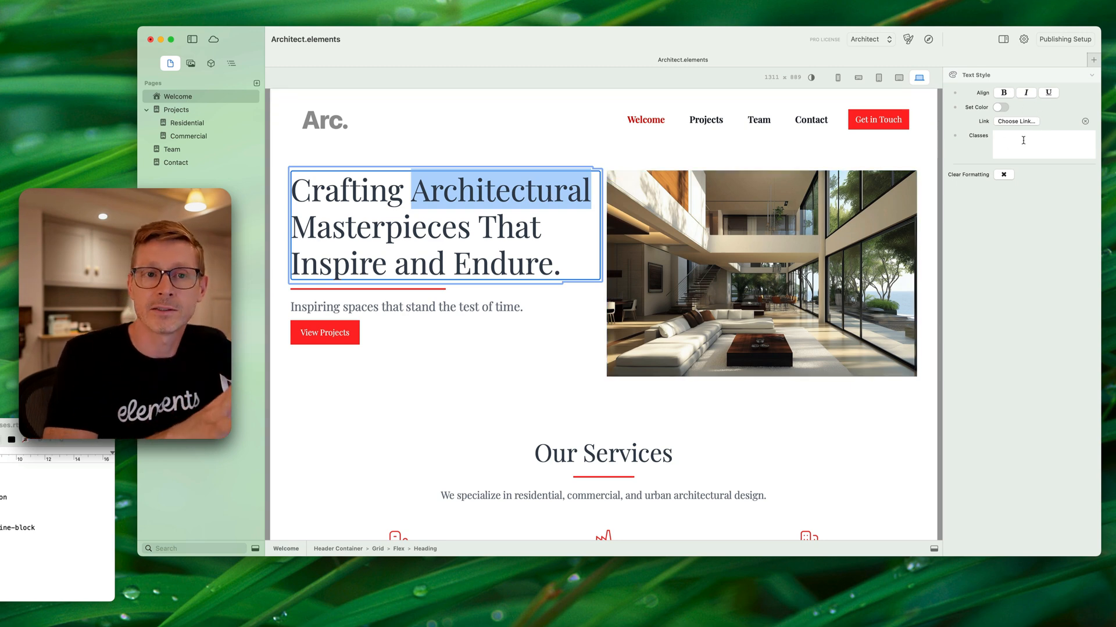
pyautogui.click(631, 143)
pyautogui.click(567, 214)
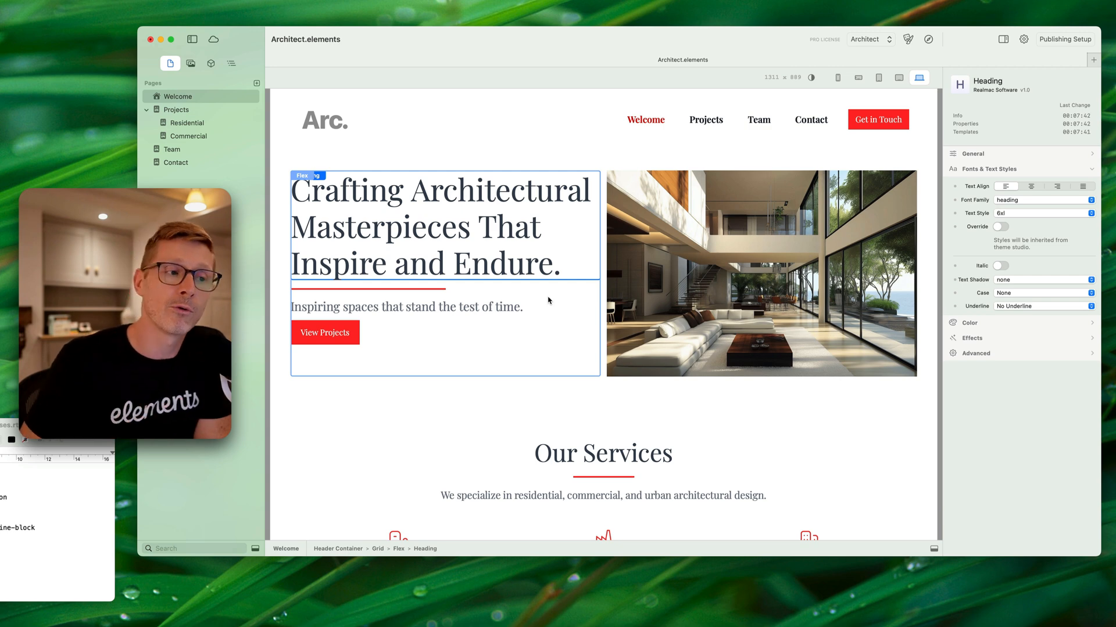
# - Set the text color of the word "Architectural" in the Welcome page's main heading to the brand red
pyautogui.doubleClick(474, 204)
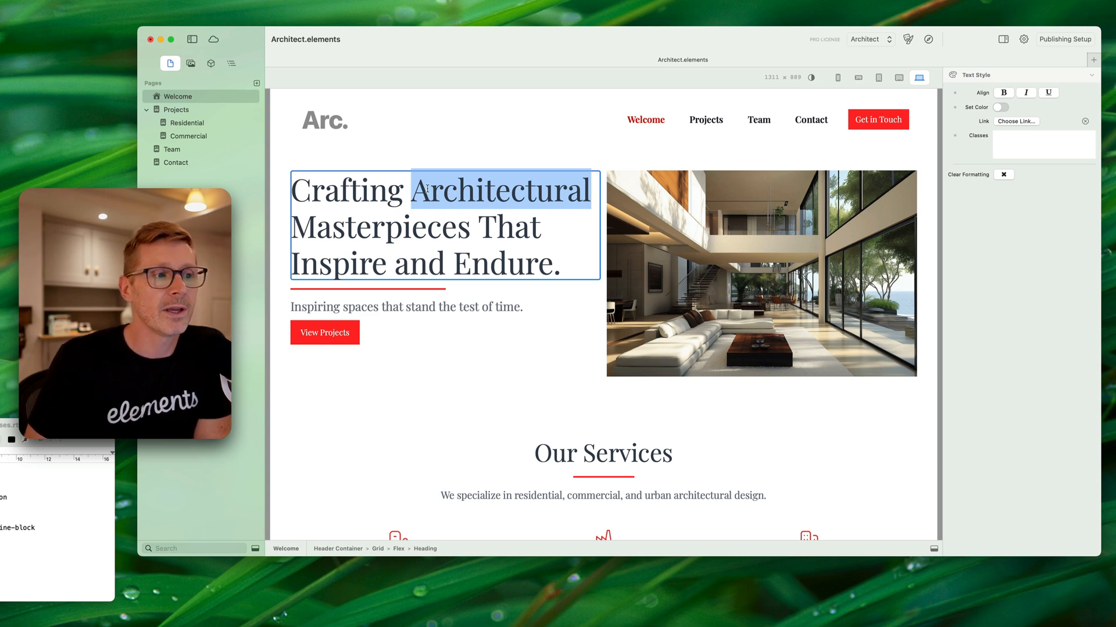
pyautogui.click(998, 108)
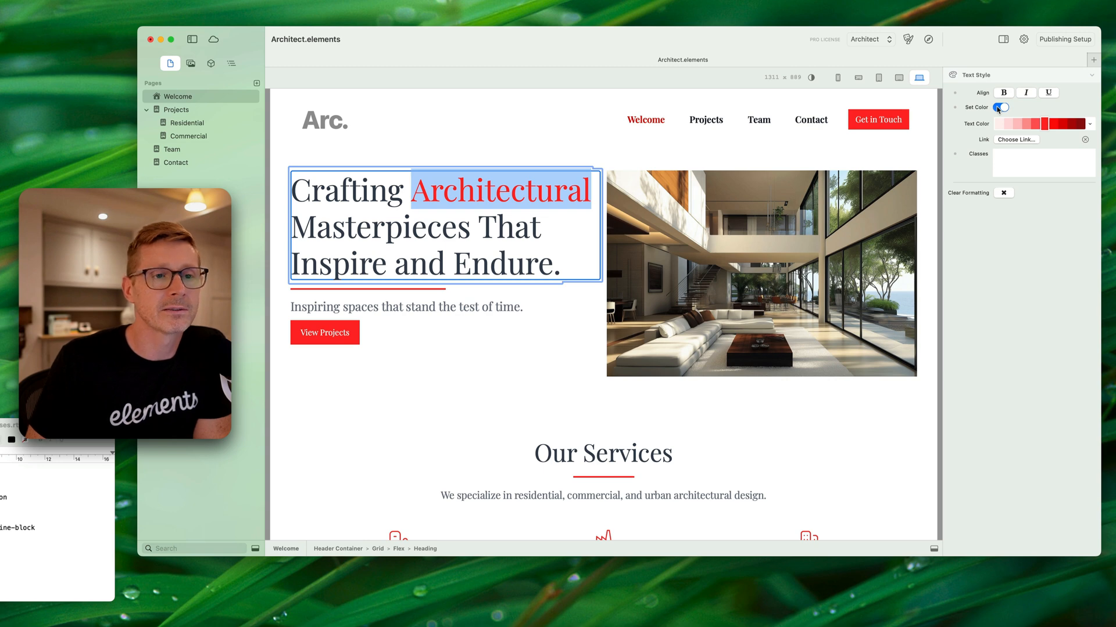
pyautogui.click(1090, 124)
pyautogui.click(1044, 124)
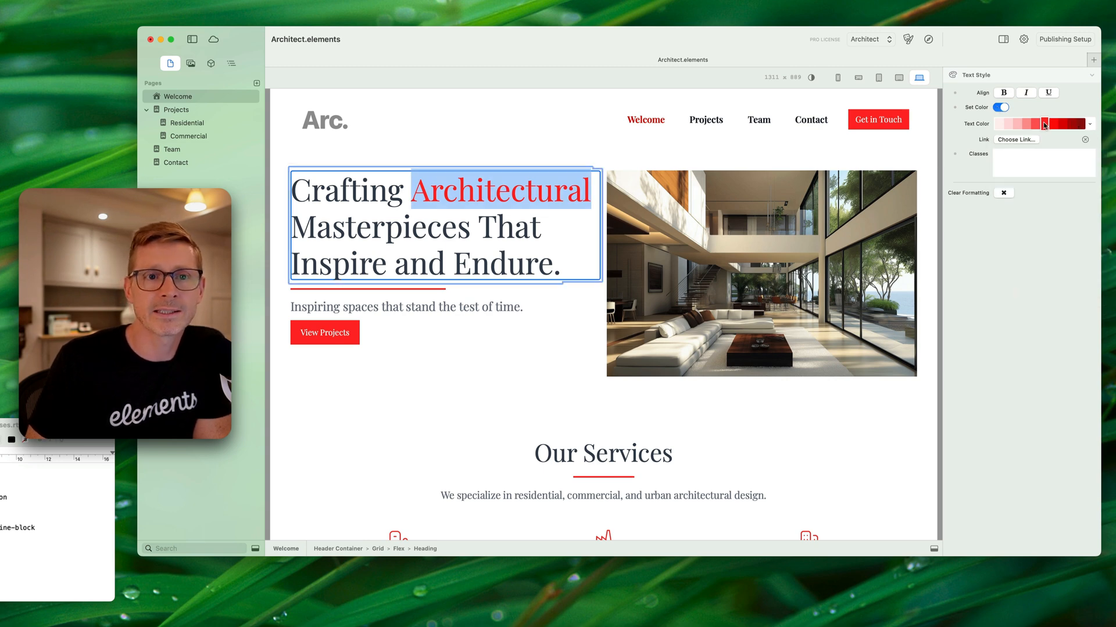
pyautogui.click(536, 121)
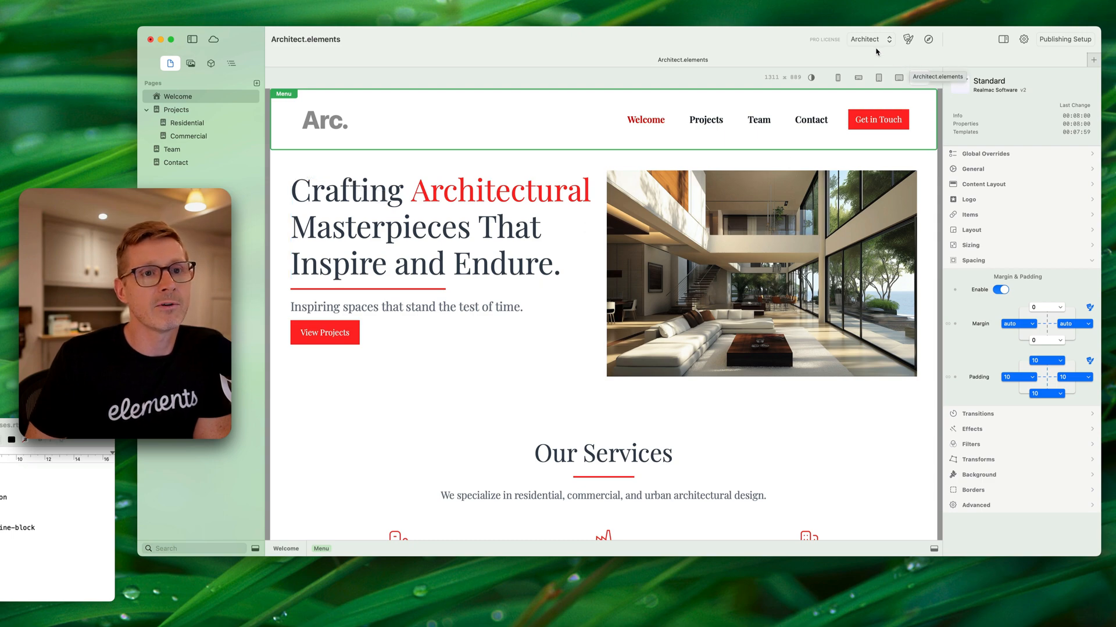
# - Preview the Welcome page in the browser, check the colored heading word, and close the preview
pyautogui.click(928, 39)
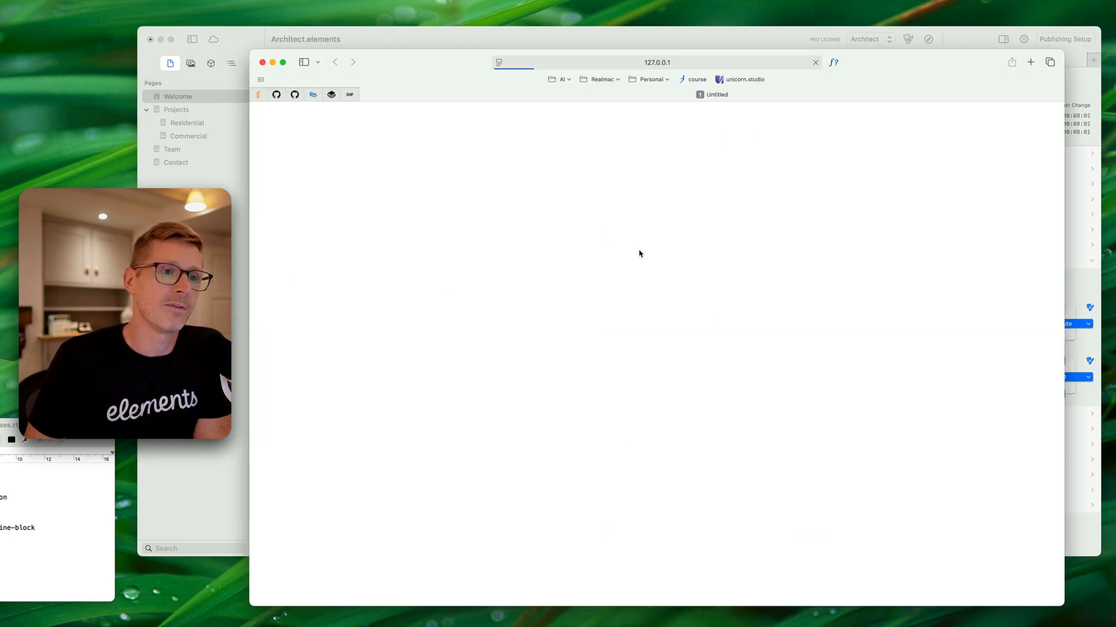
pyautogui.moveTo(344, 206); pyautogui.dragTo(580, 209)
pyautogui.click(611, 319)
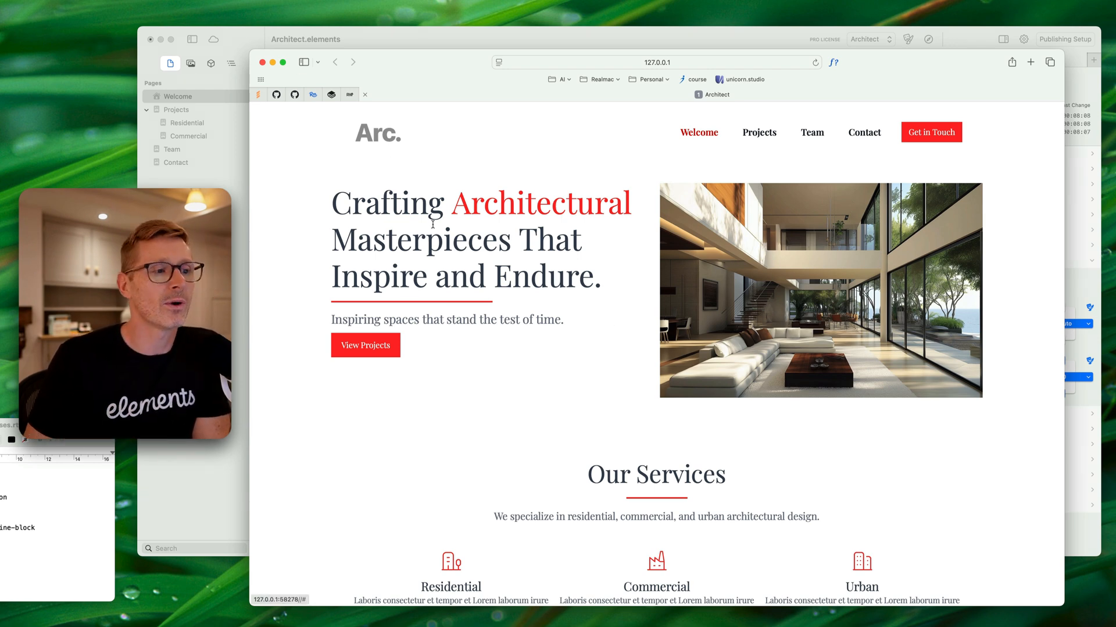
pyautogui.click(262, 62)
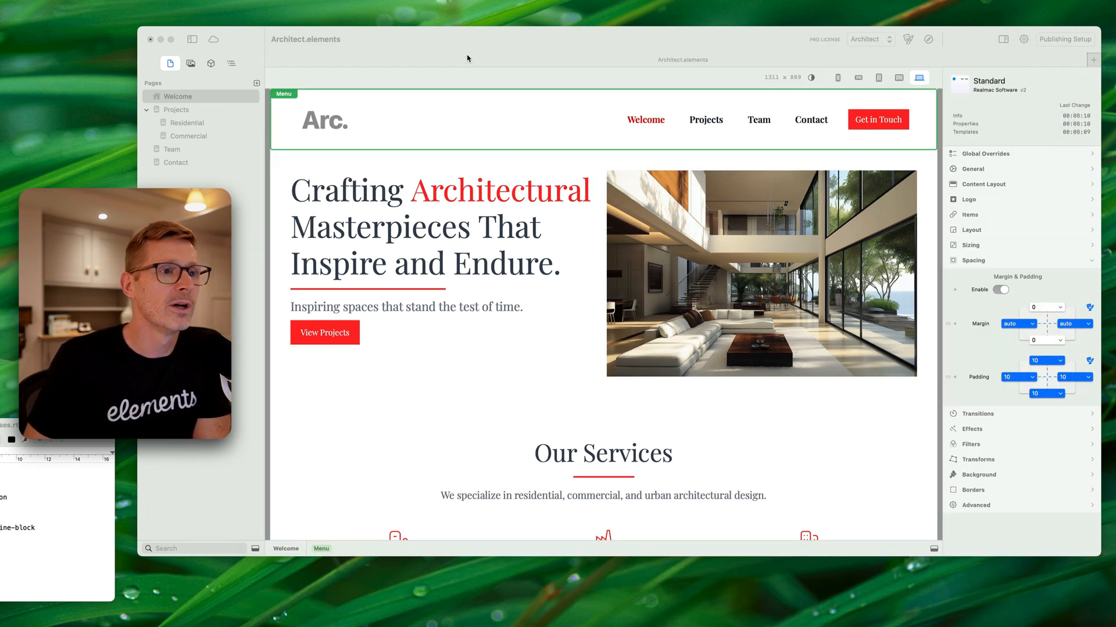
# - Try bold, italic and underline formatting on the word "Architectural" in the main heading
pyautogui.doubleClick(439, 183)
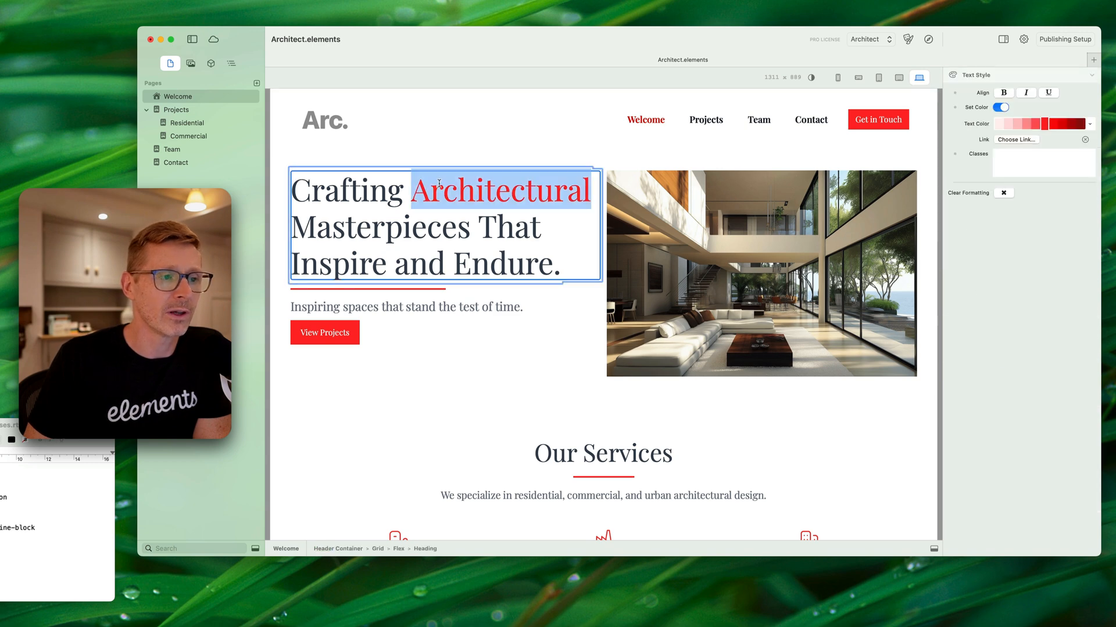
pyautogui.click(1005, 93)
pyautogui.click(1005, 93)
pyautogui.click(1026, 94)
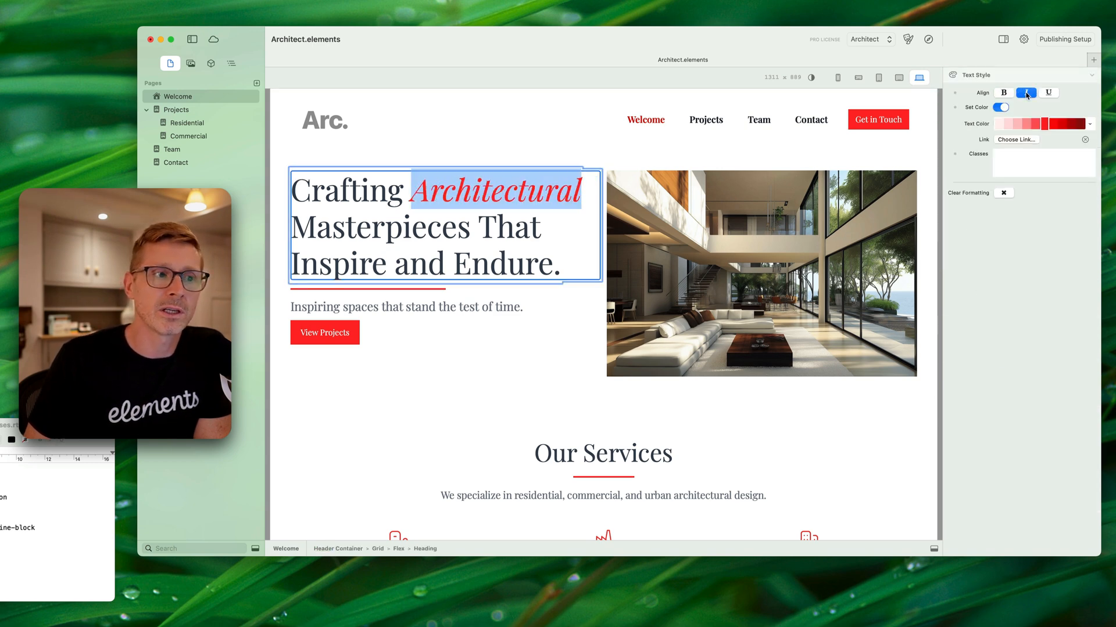
pyautogui.click(1009, 94)
pyautogui.click(1010, 94)
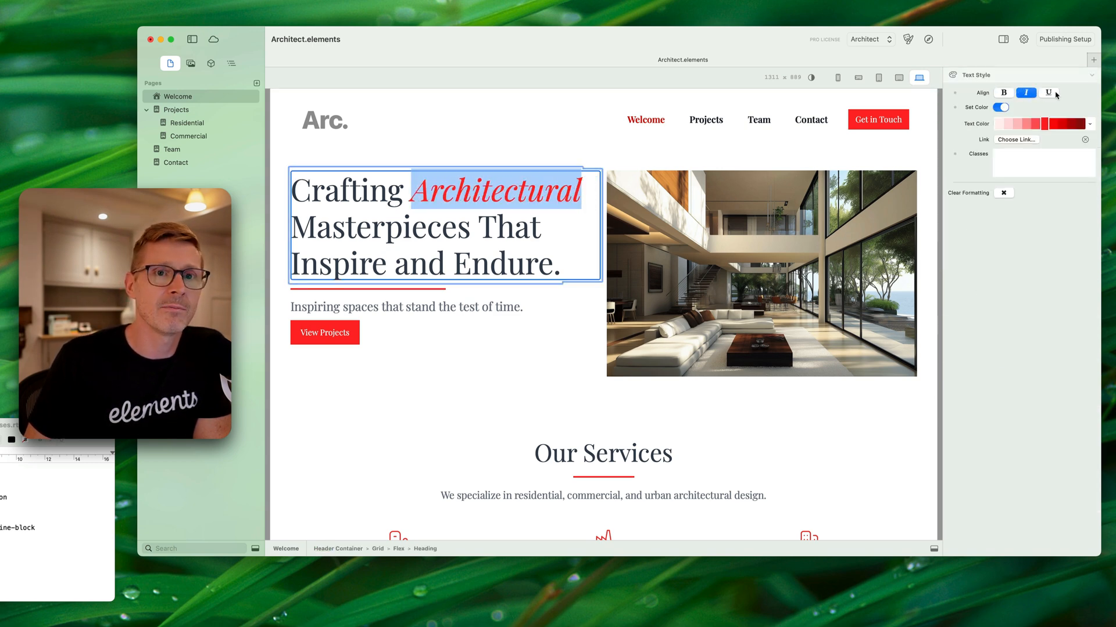
pyautogui.click(1049, 94)
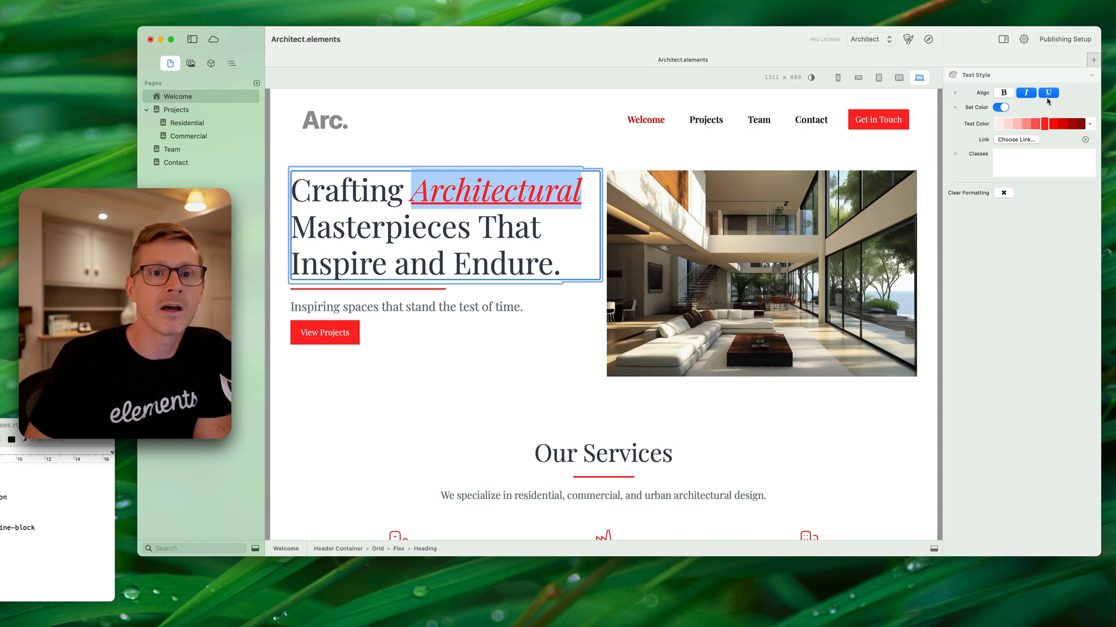
# - Examine the URL, page and resource link options for the word "Architectural" without setting a link
pyautogui.click(1016, 139)
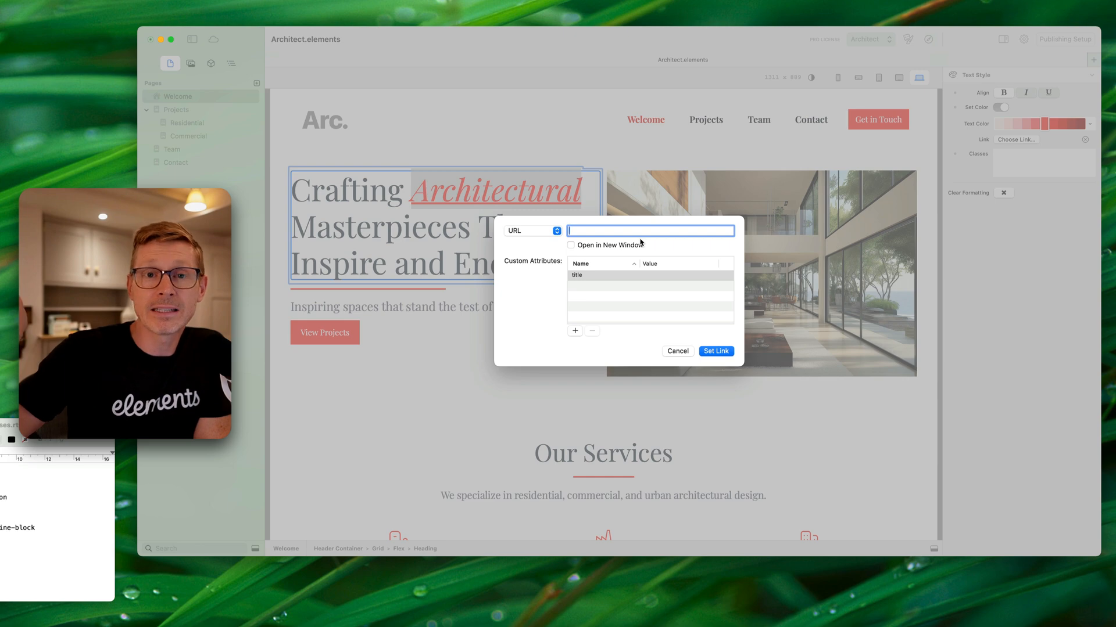
pyautogui.click(539, 231)
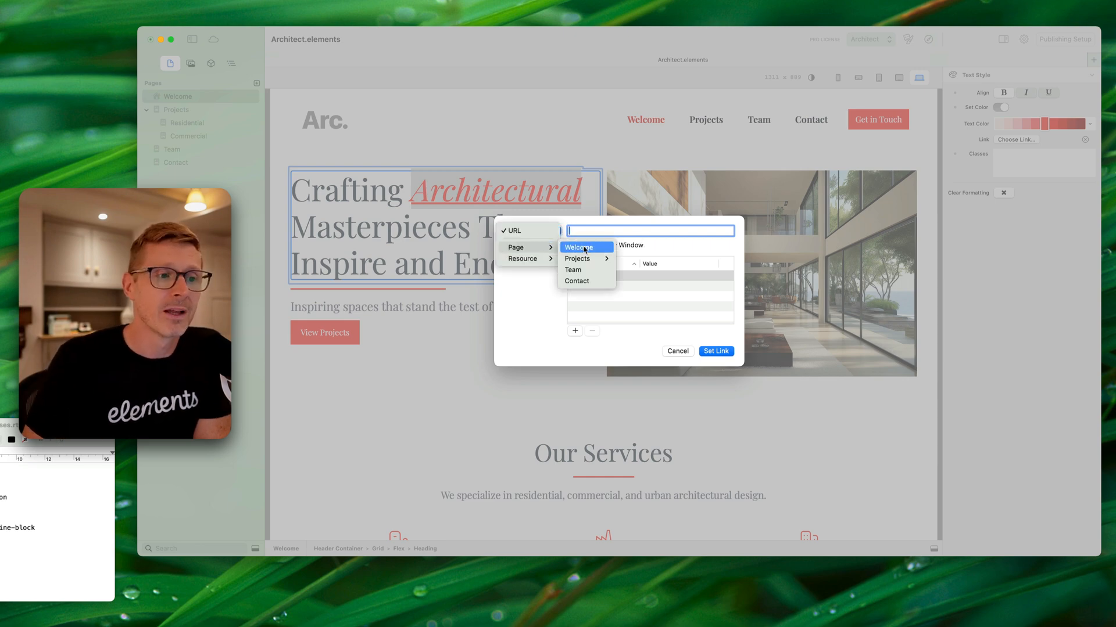
pyautogui.moveTo(522, 261)
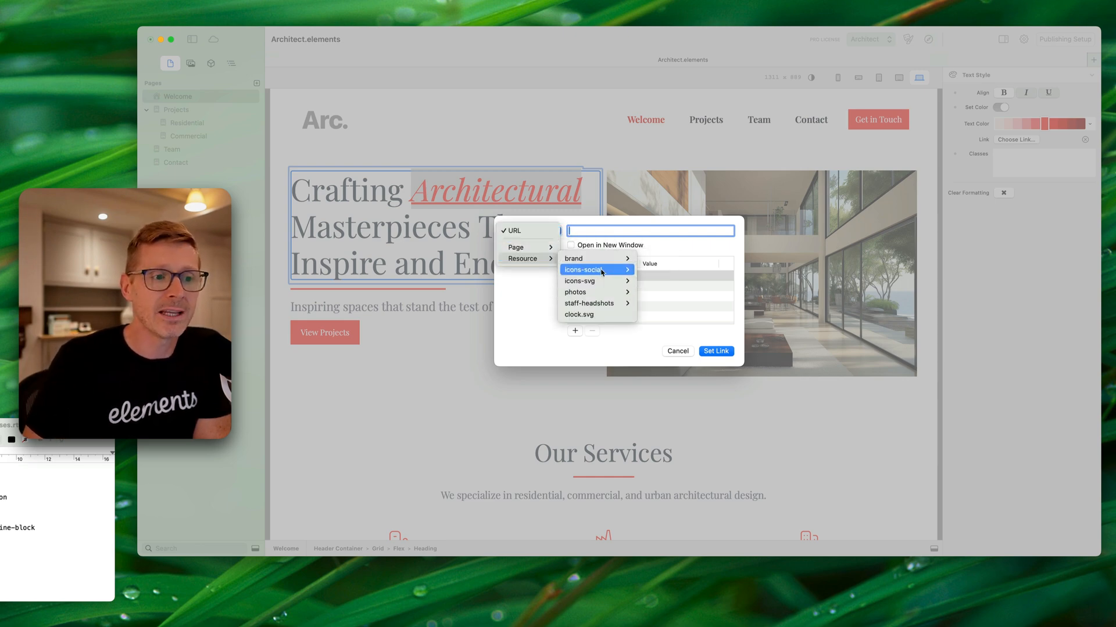
pyautogui.click(539, 230)
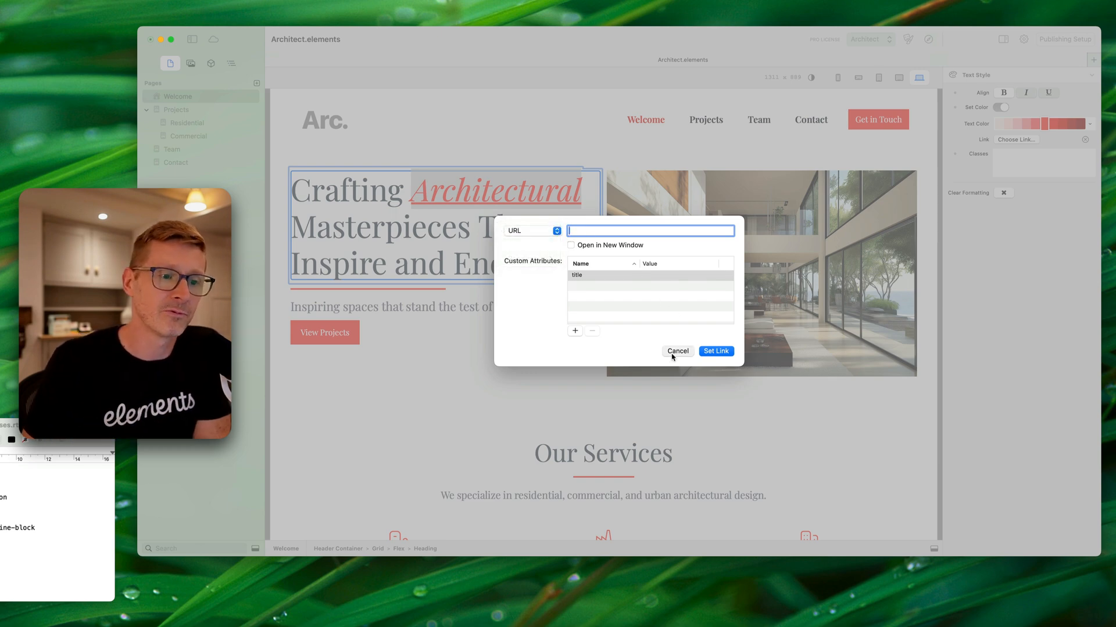
pyautogui.click(669, 352)
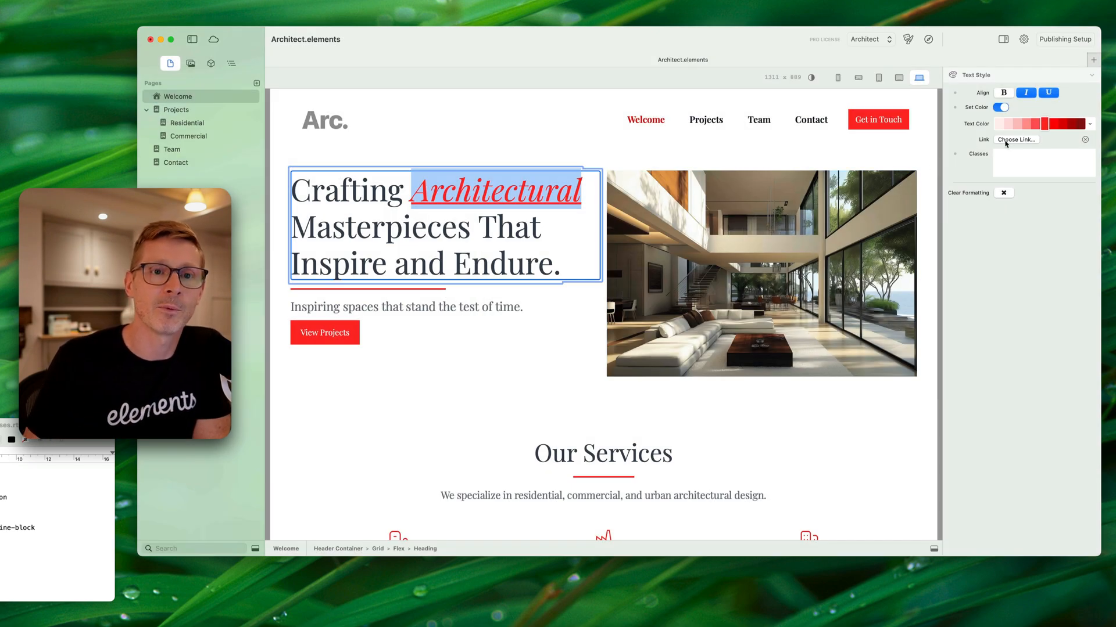
# - Remove the italic and underline formatting from the word "Architectural"
pyautogui.click(1029, 95)
pyautogui.click(1050, 93)
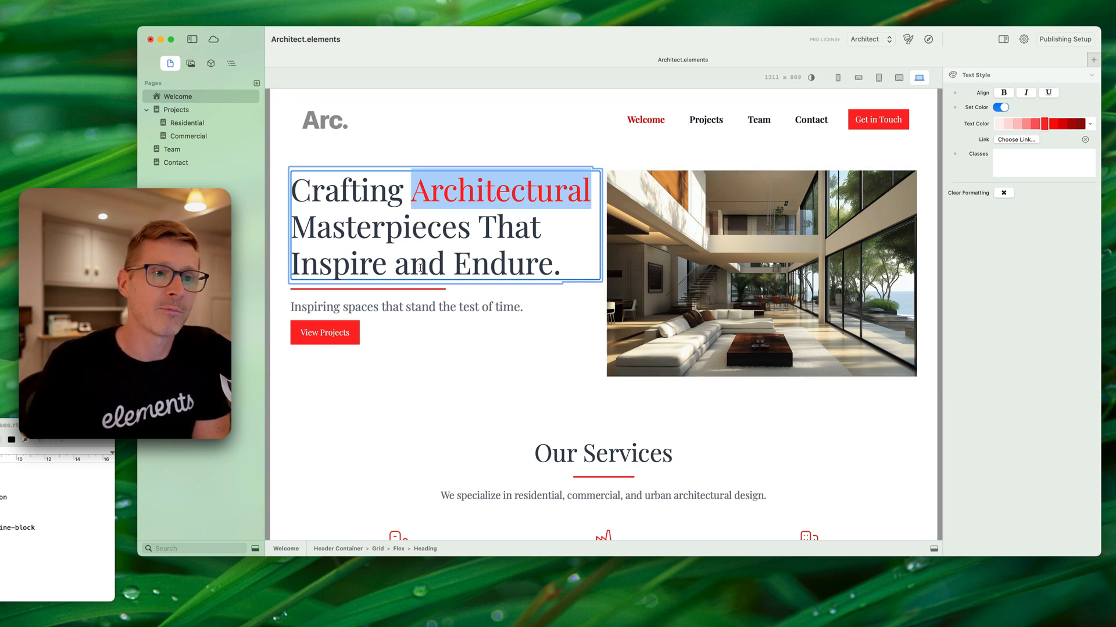
# - Set the text color of the letters "rpie" in the heading word "Masterpieces" to cyan
pyautogui.click(393, 257)
pyautogui.click(386, 228)
pyautogui.moveTo(372, 229); pyautogui.dragTo(428, 230)
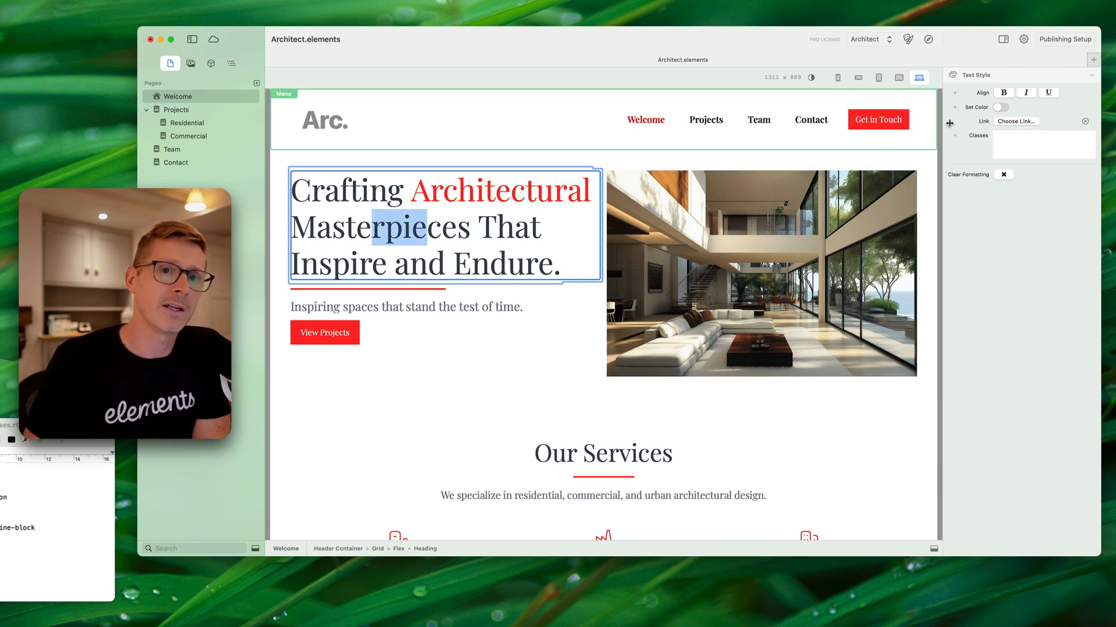
pyautogui.click(1001, 107)
pyautogui.click(1087, 123)
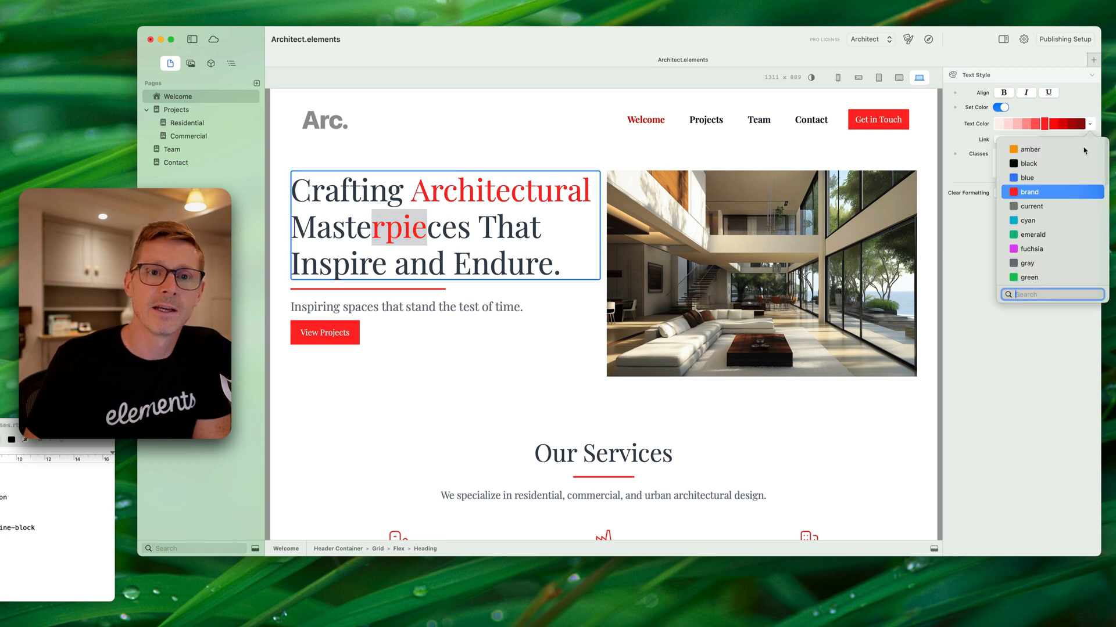
pyautogui.click(1054, 220)
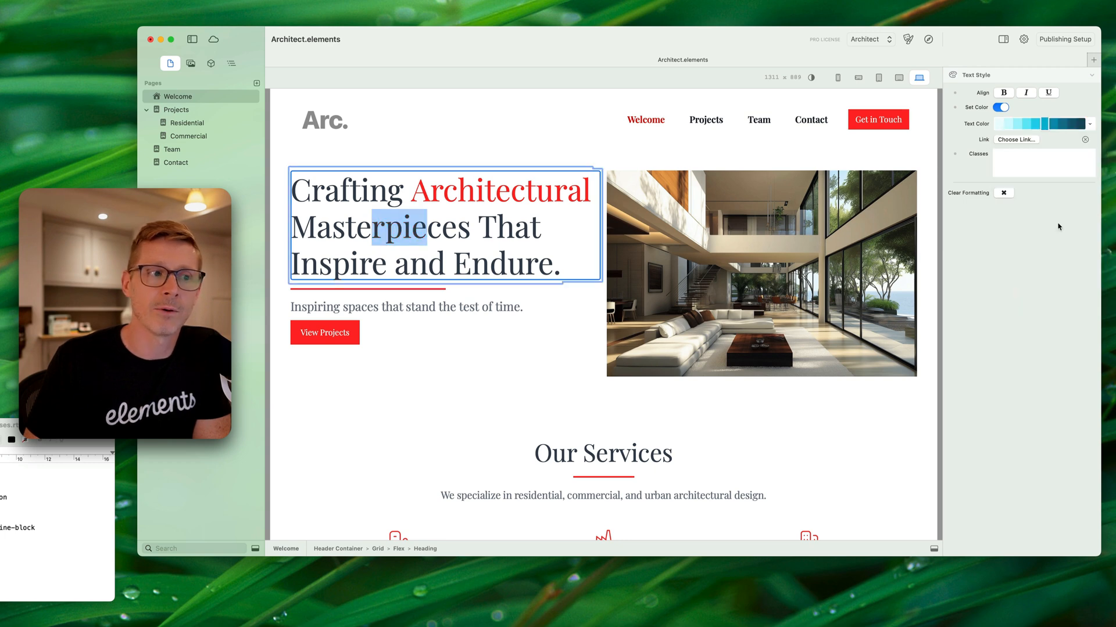
pyautogui.click(514, 228)
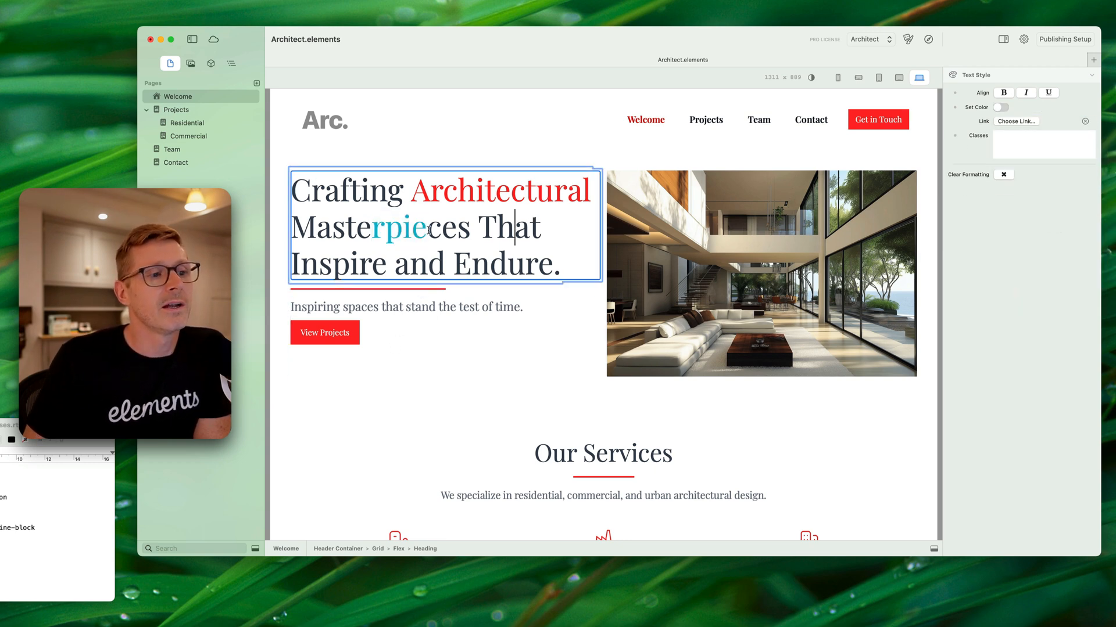
# - Set the text color of the letters "ces" in the heading word "Masterpieces" to a darker shade of cyan
pyautogui.moveTo(428, 228); pyautogui.dragTo(464, 230)
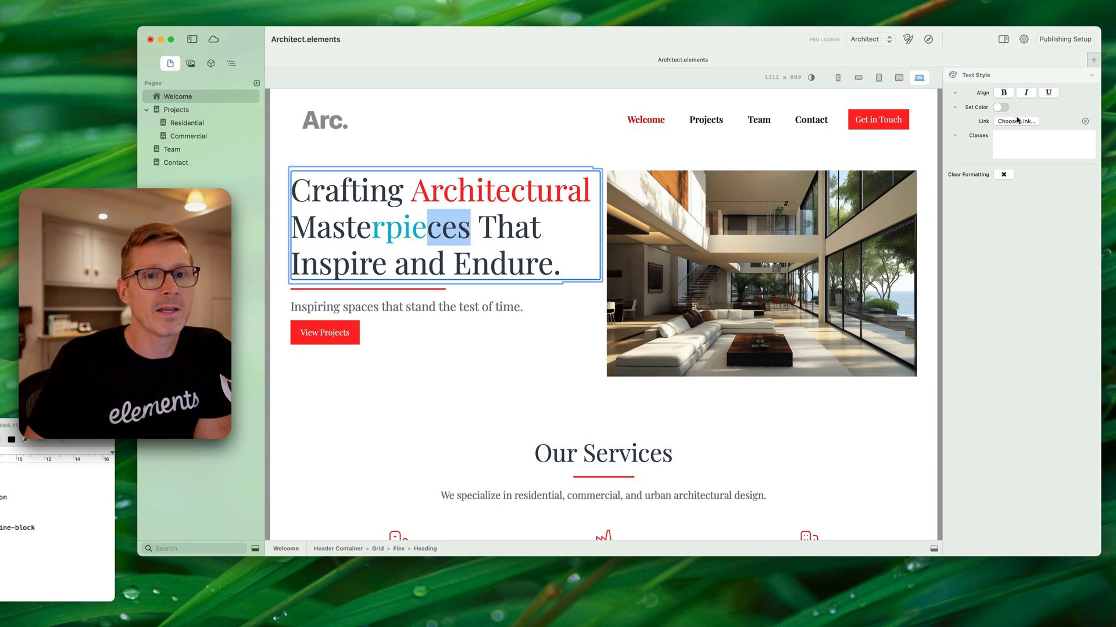
pyautogui.click(1001, 107)
pyautogui.click(1092, 123)
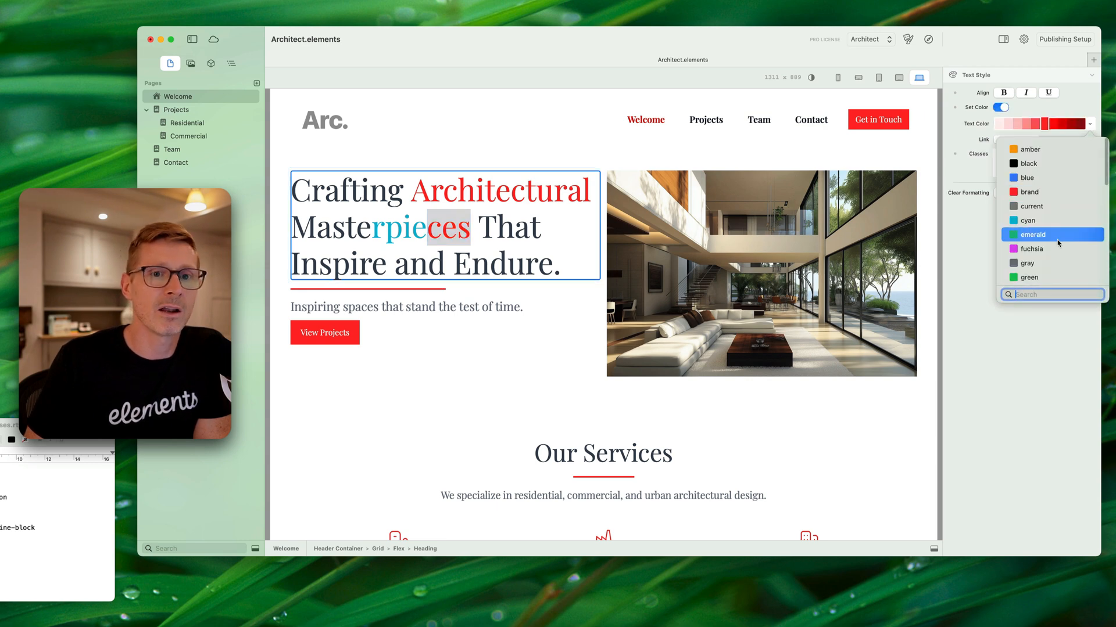
pyautogui.click(1055, 224)
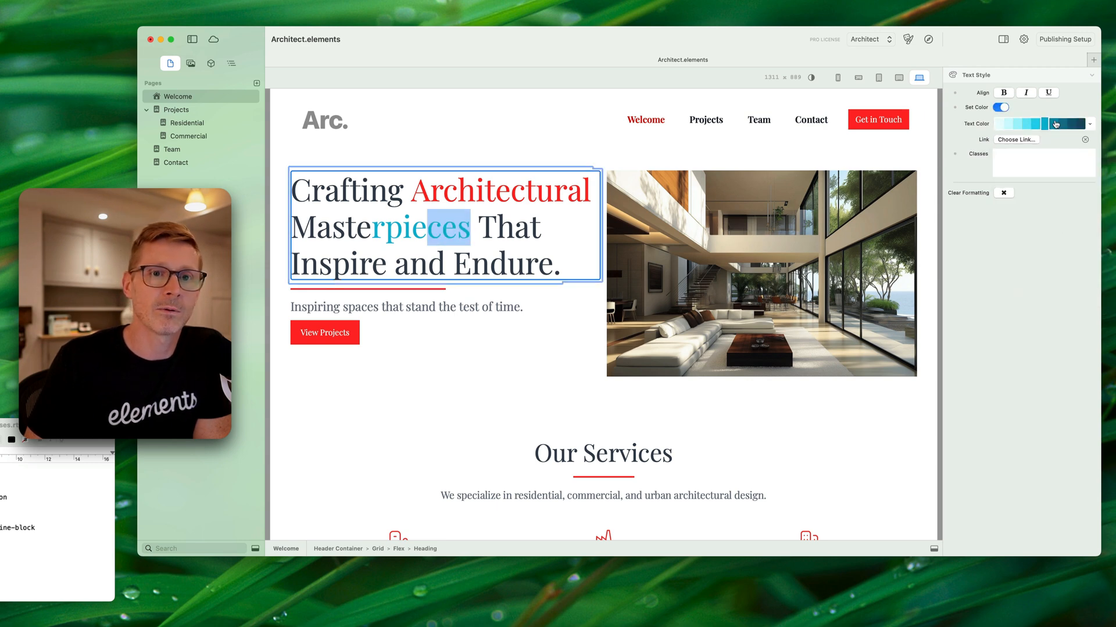
pyautogui.click(1054, 123)
pyautogui.click(1063, 124)
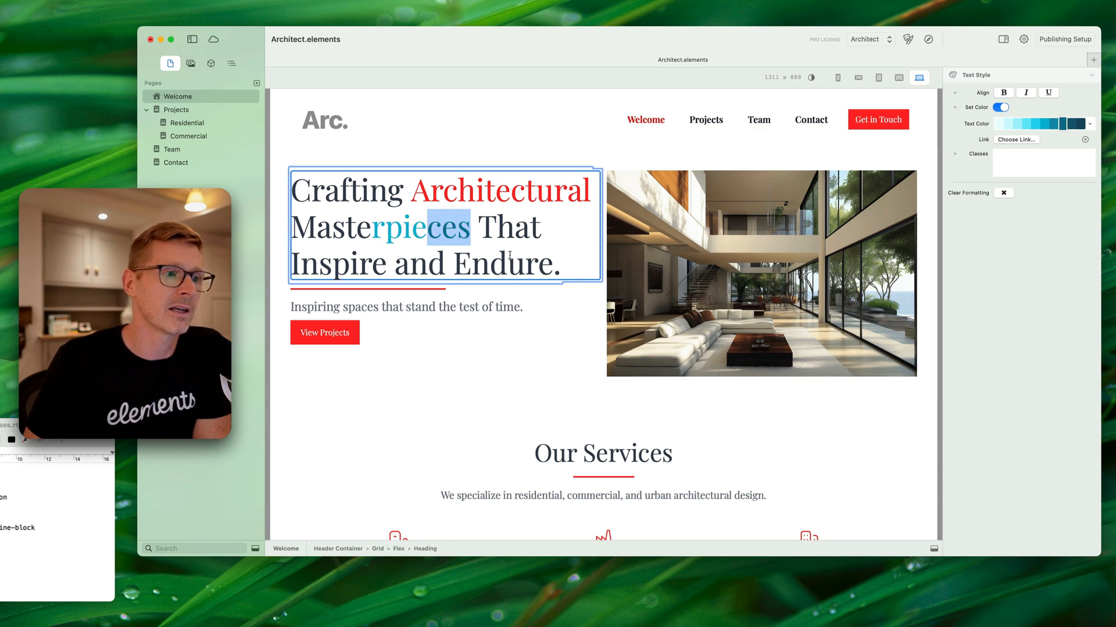
pyautogui.click(552, 351)
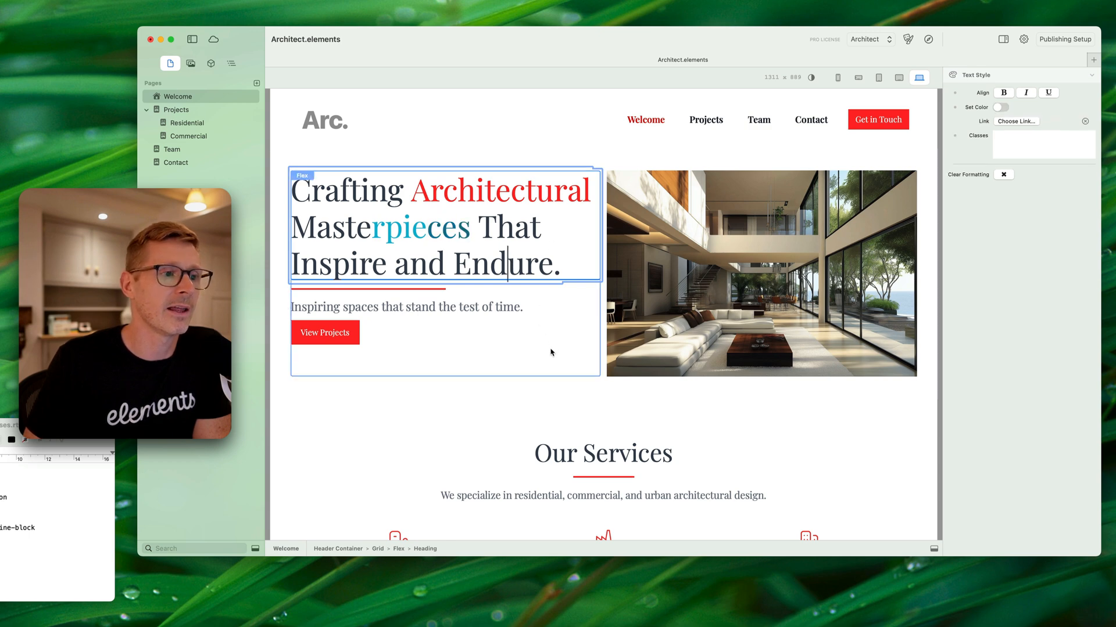
# - Clear the formatting of the letters "rpieces" in the heading word "Masterpieces" and leave text editing
pyautogui.doubleClick(410, 232)
pyautogui.moveTo(375, 230); pyautogui.dragTo(471, 232)
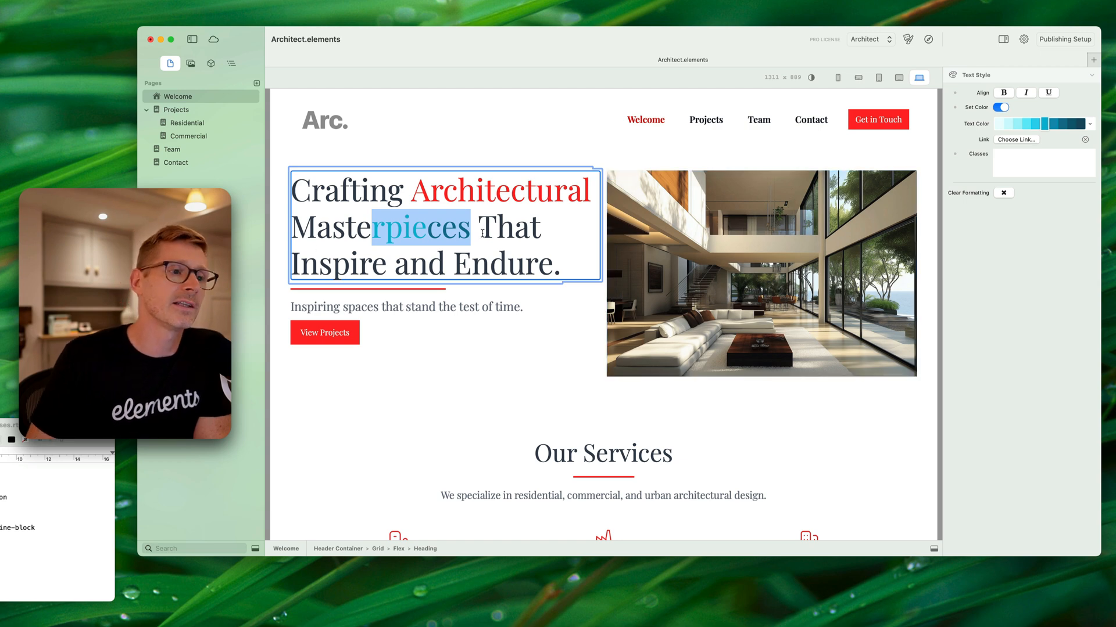
pyautogui.click(1004, 193)
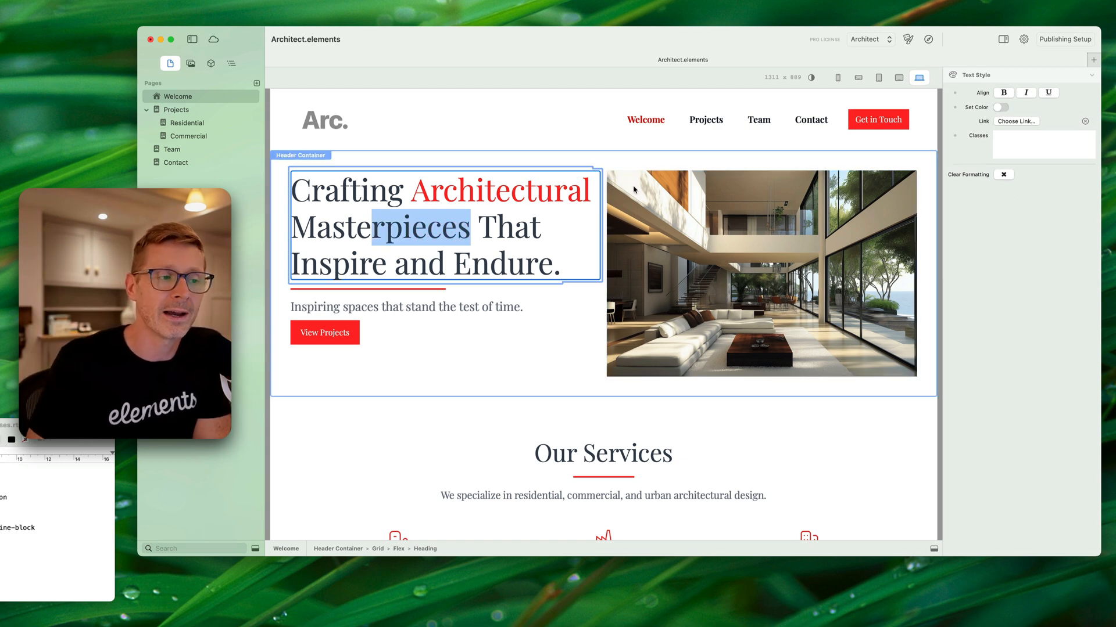
pyautogui.doubleClick(501, 221)
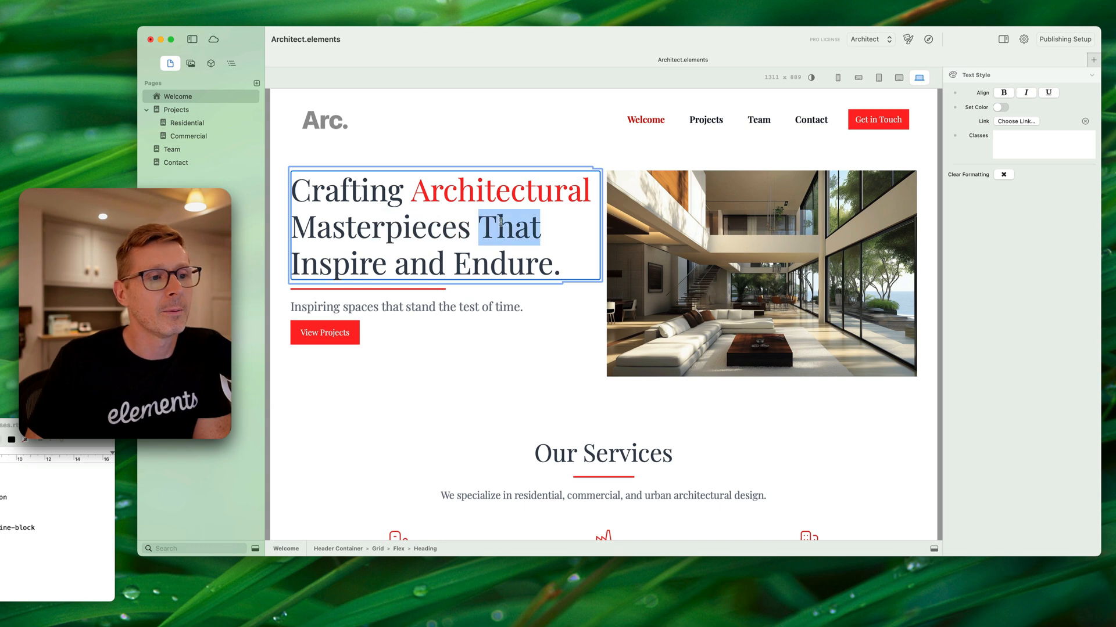
pyautogui.click(565, 145)
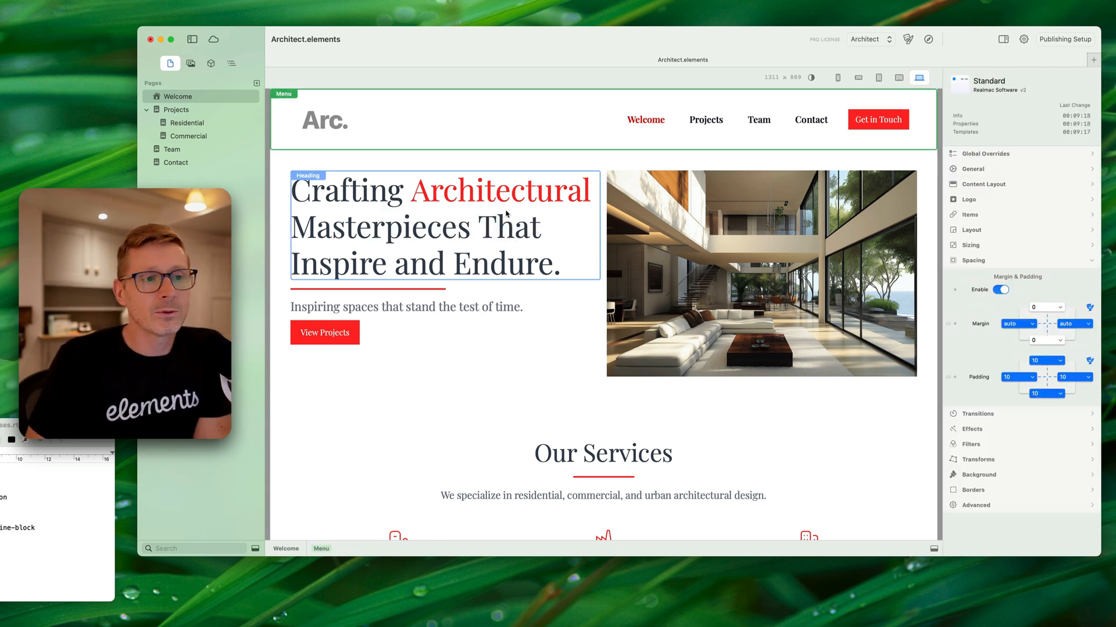
# - Preview the page with the System and Typesetter themes, and restore the Architect theme
pyautogui.click(869, 39)
pyautogui.click(875, 48)
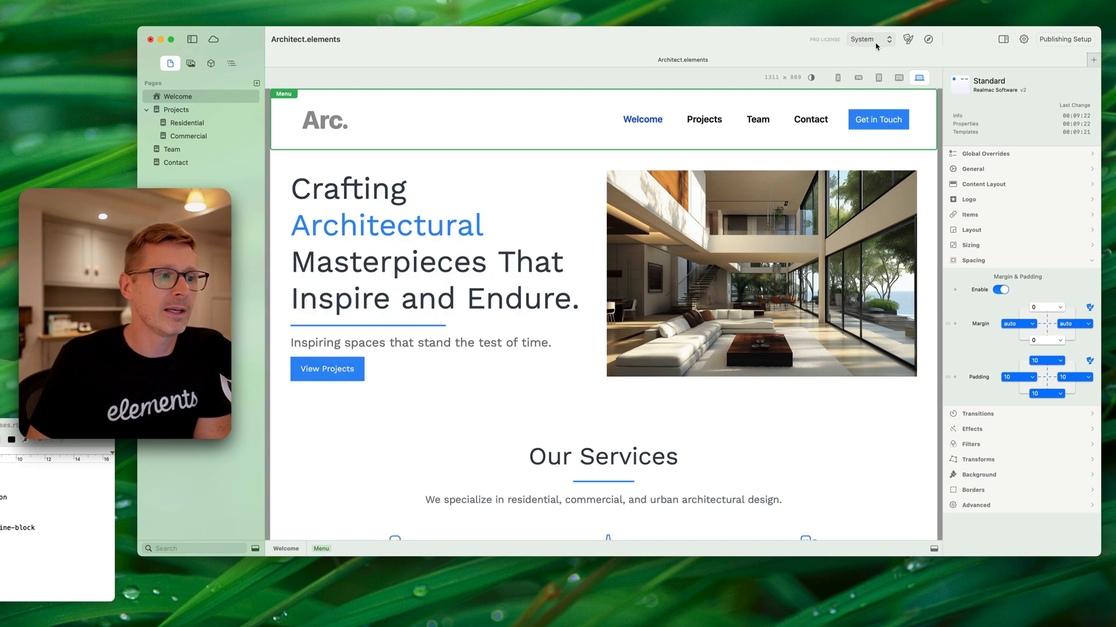
pyautogui.click(876, 42)
pyautogui.click(875, 50)
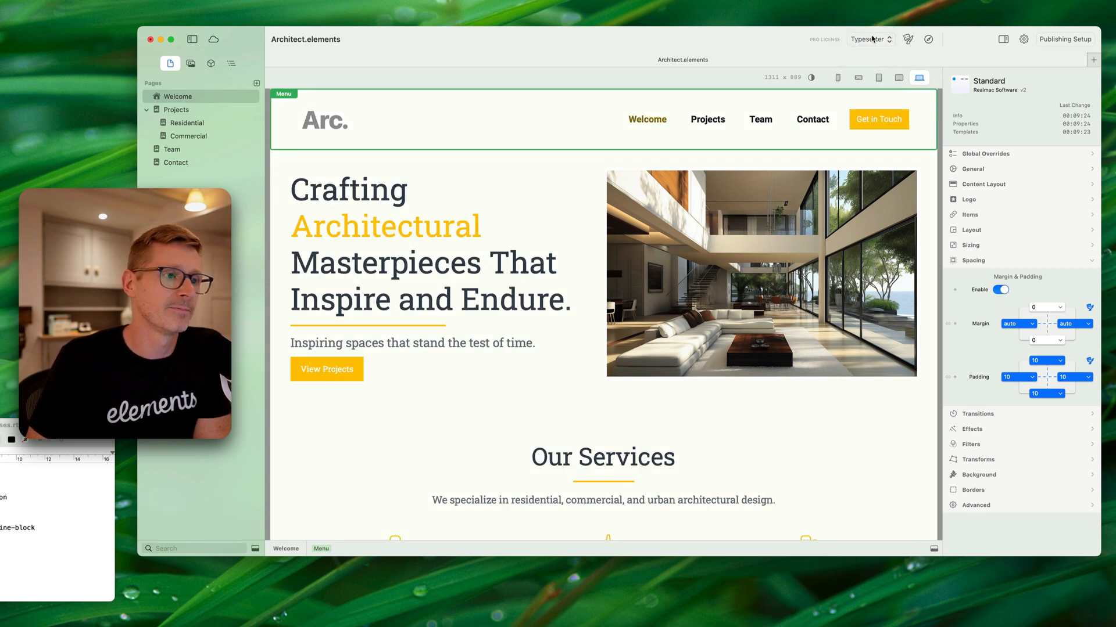
pyautogui.click(873, 39)
pyautogui.click(862, 28)
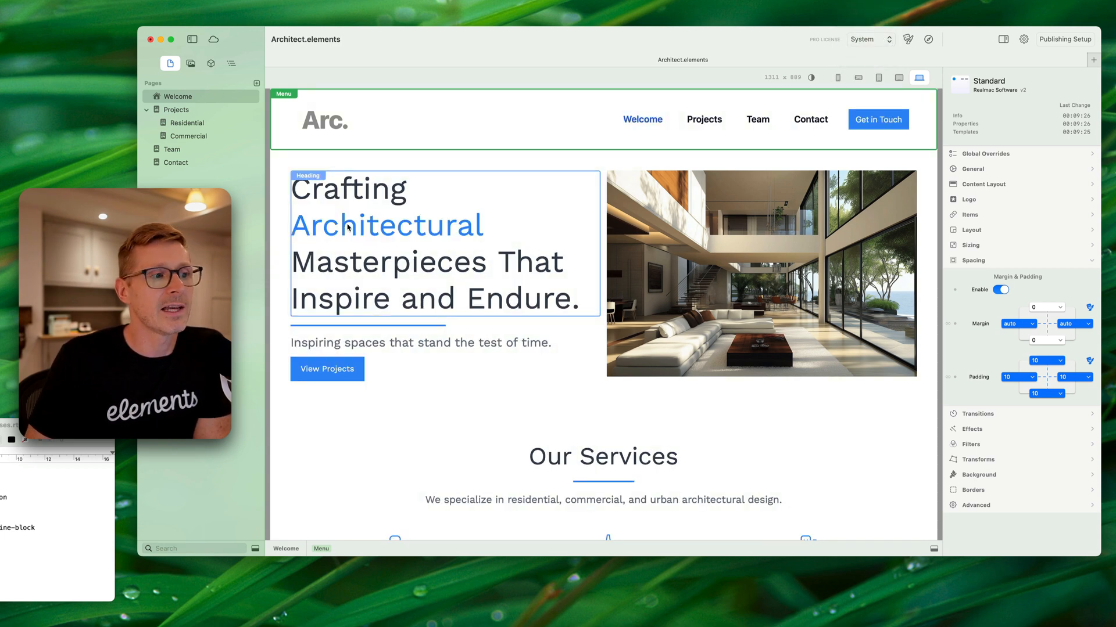
pyautogui.click(876, 41)
pyautogui.click(866, 15)
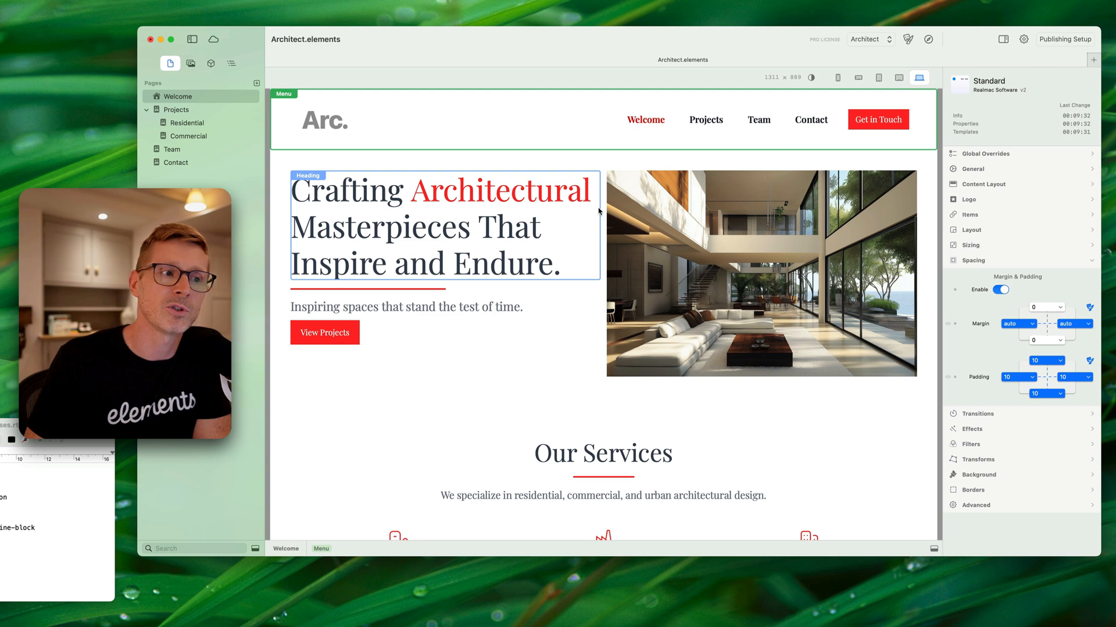
pyautogui.doubleClick(504, 234)
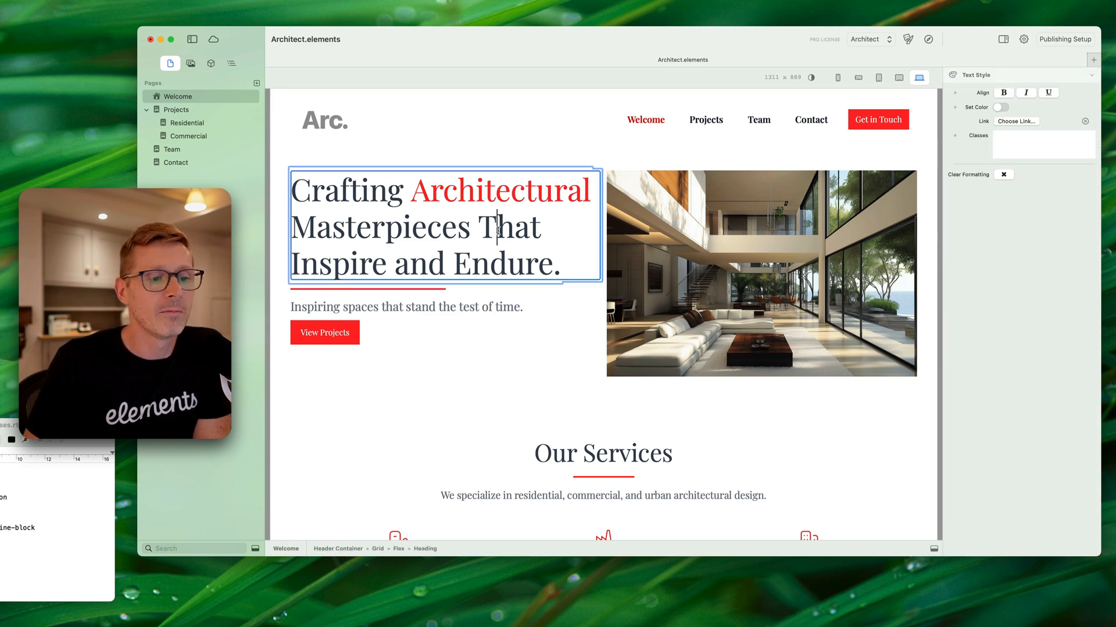
pyautogui.doubleClick(490, 227)
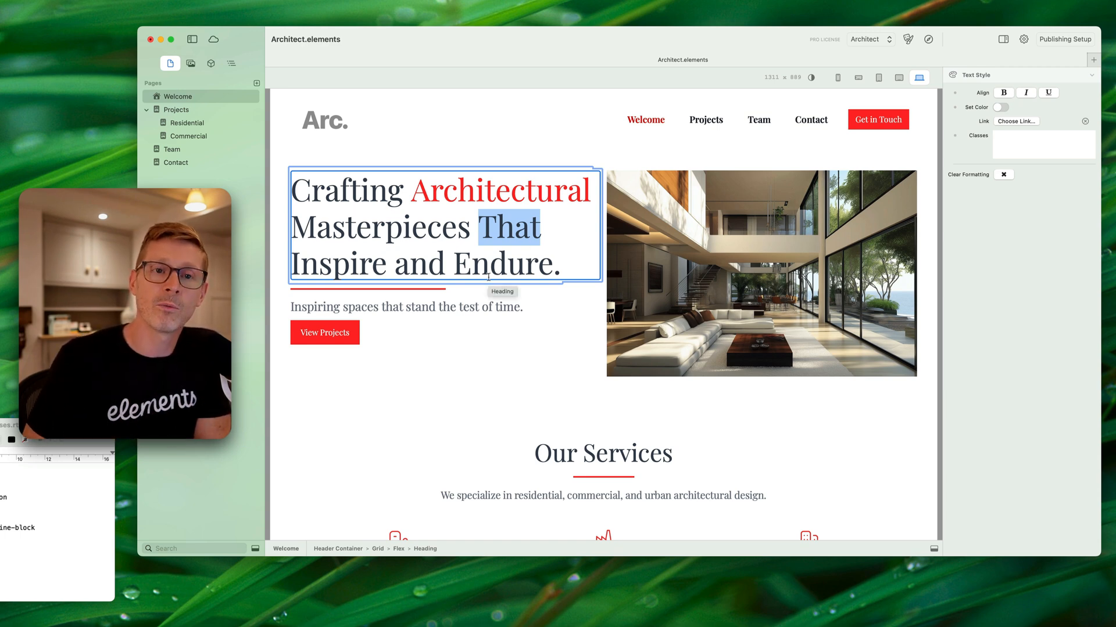
pyautogui.click(520, 166)
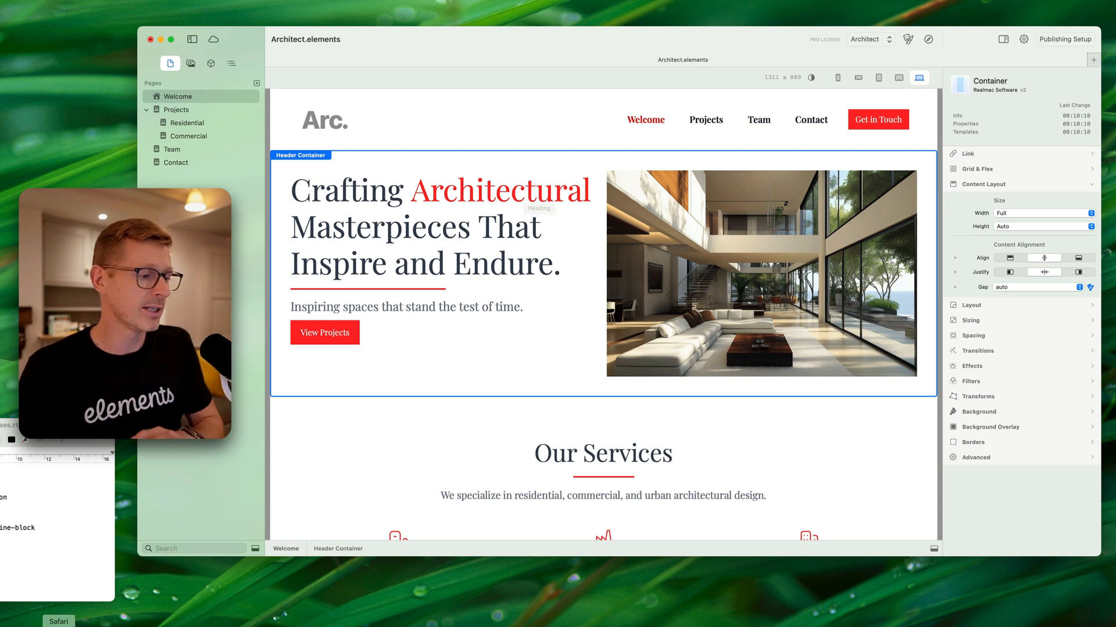
# - Switch to Safari and open the documentation on tailwindcss.com
pyautogui.click(58, 626)
pyautogui.write('tailwindcss.com')
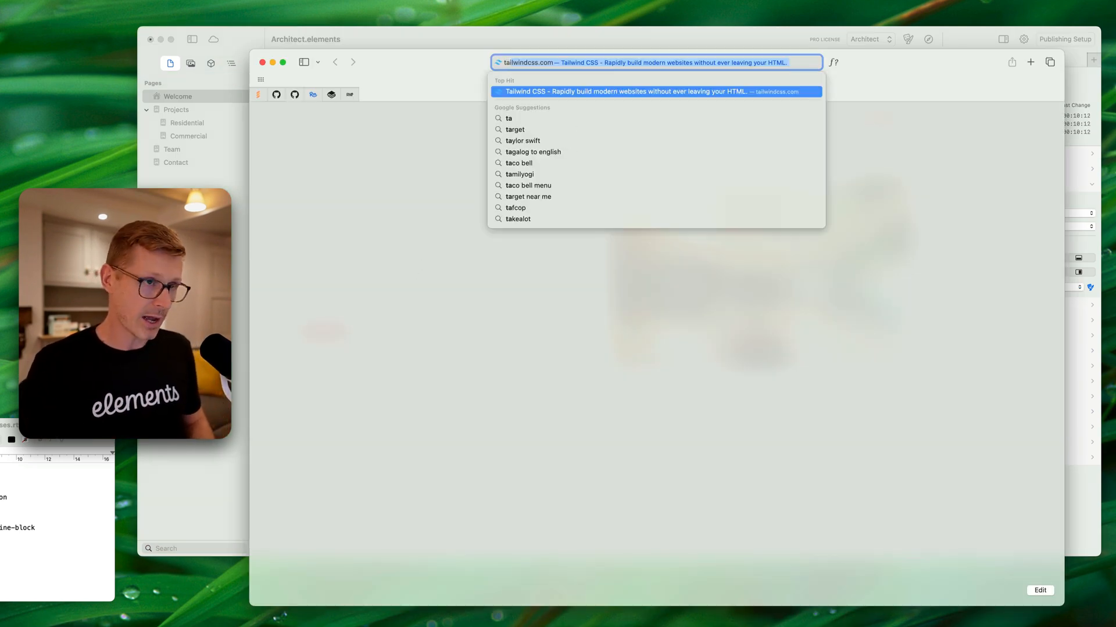
pyautogui.press('Return')
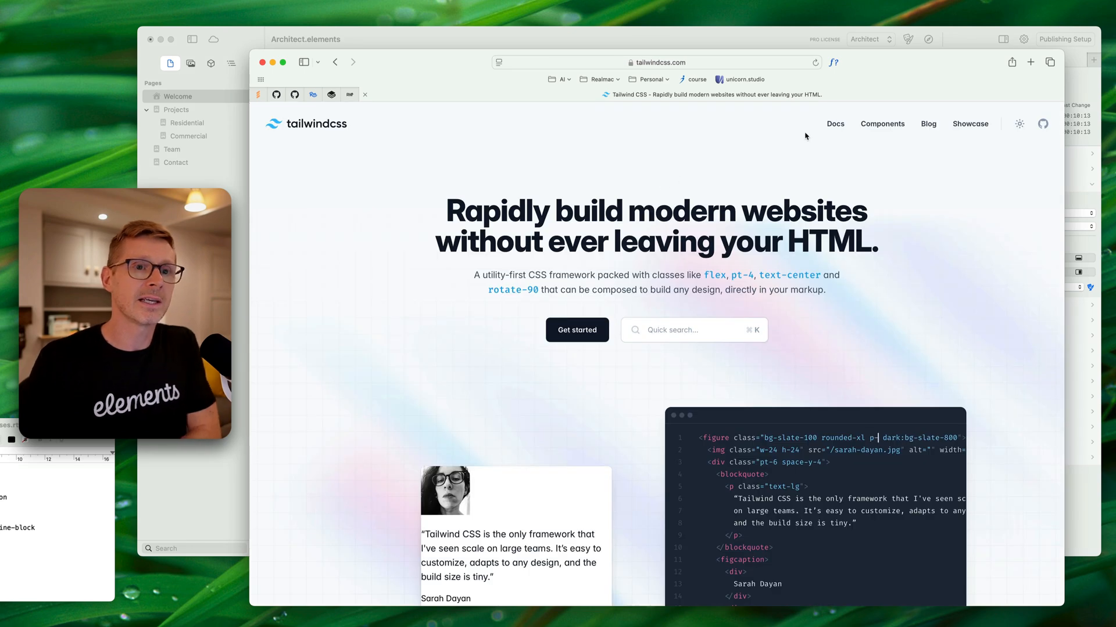
pyautogui.click(834, 122)
# - Open the Padding page of the Tailwind documentation and examine the class example "pt-6" for single-side padding
pyautogui.scroll(-5, 383, 395)
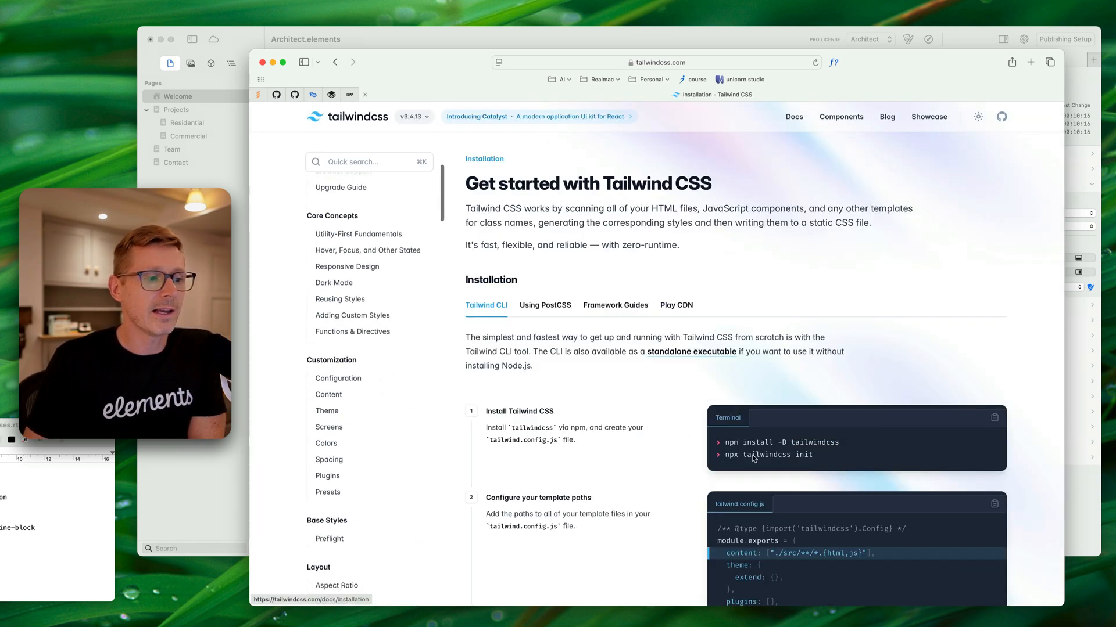
pyautogui.scroll(-8, 581, 407)
pyautogui.scroll(-8, 365, 432)
pyautogui.scroll(-20, 365, 433)
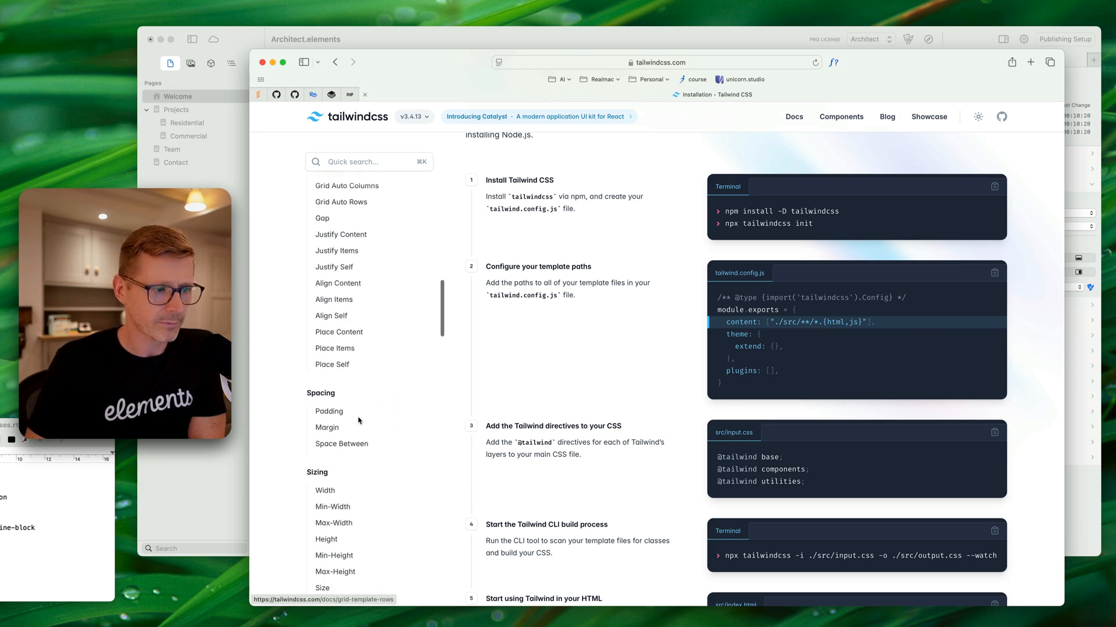
pyautogui.click(332, 414)
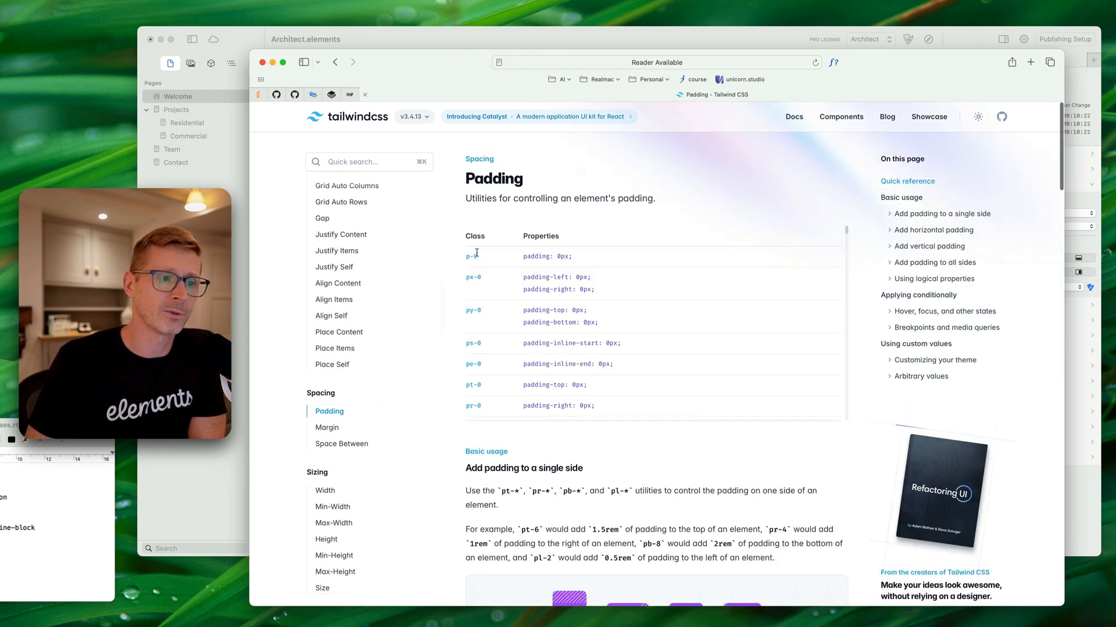
pyautogui.scroll(-10, 613, 448)
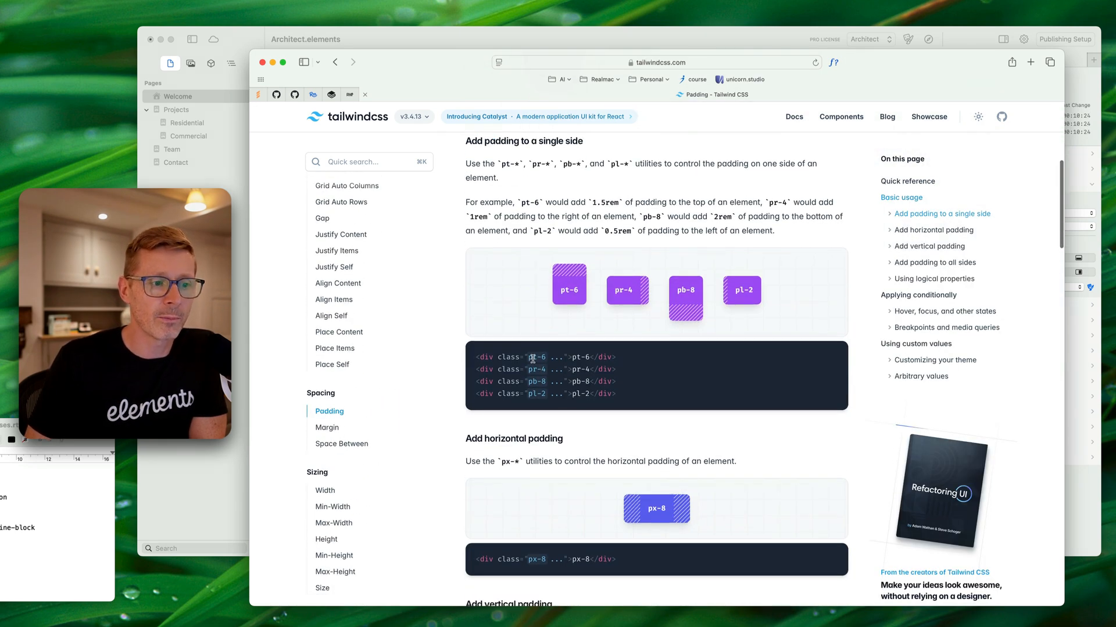
pyautogui.moveTo(529, 359); pyautogui.dragTo(544, 359)
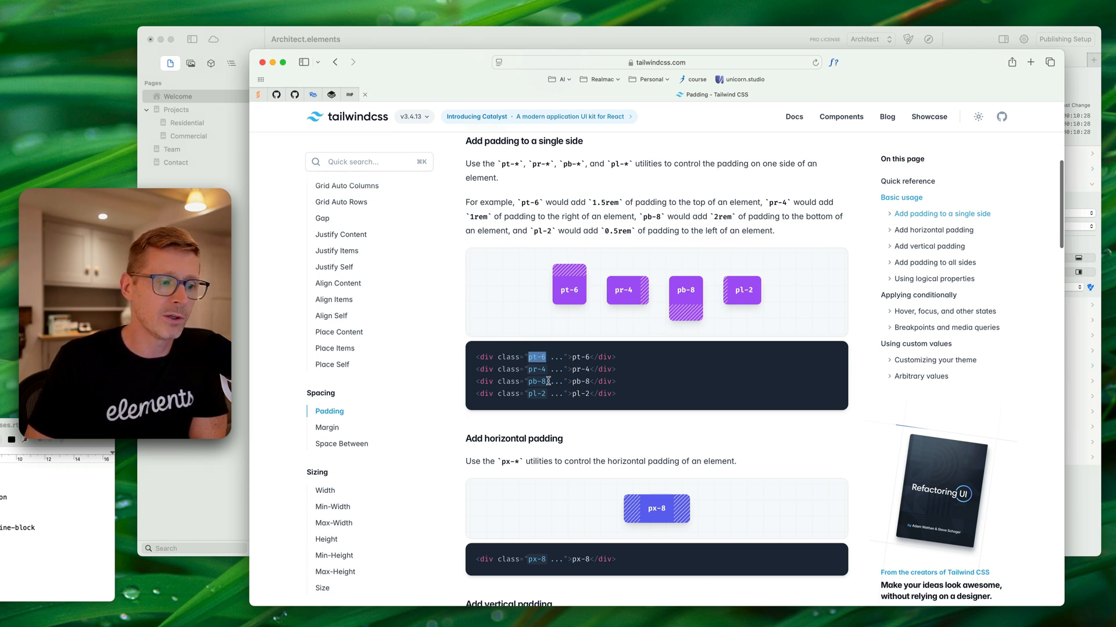
# - Browse the typography, background and border utilities listed in the Tailwind documentation, and close the browser window
pyautogui.scroll(-5, 381, 442)
pyautogui.scroll(-4, 383, 436)
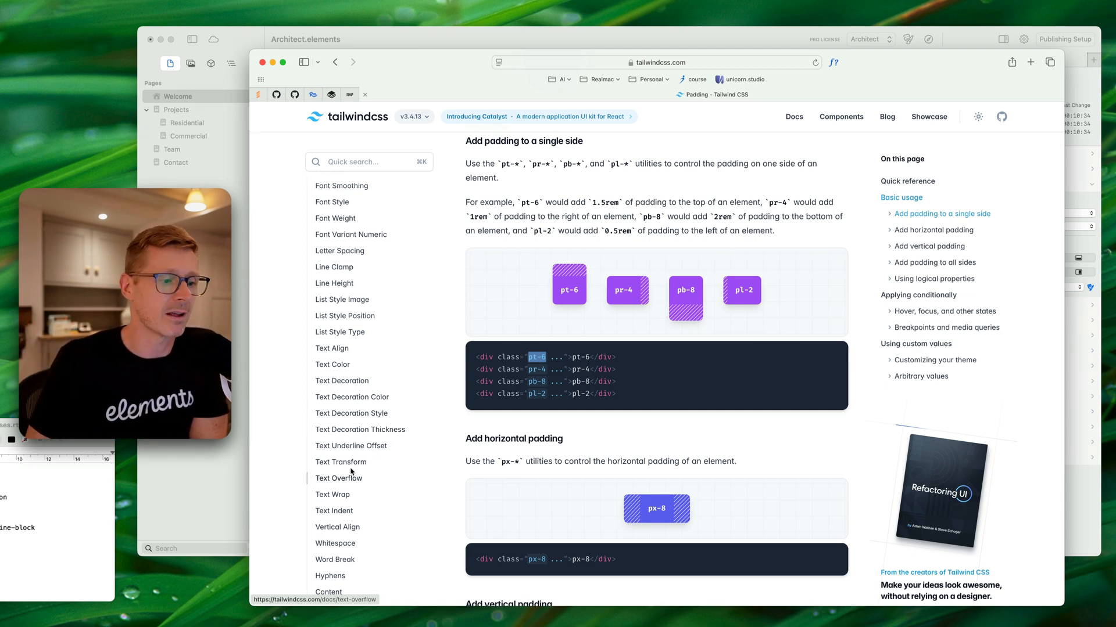
pyautogui.scroll(-6, 384, 437)
pyautogui.scroll(-4, 364, 438)
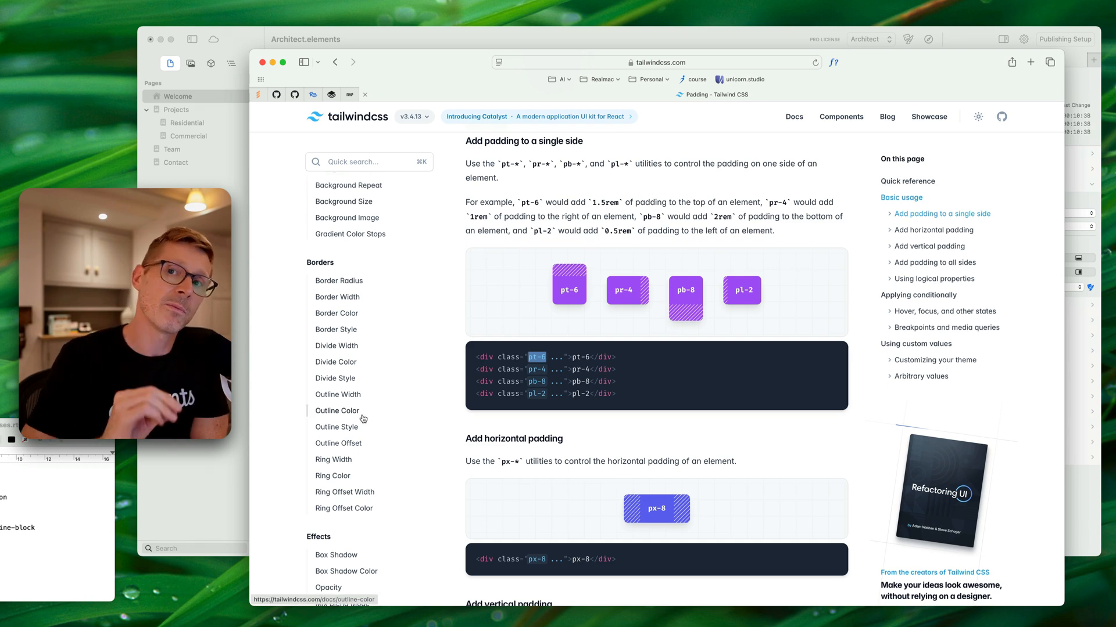
pyautogui.click(262, 63)
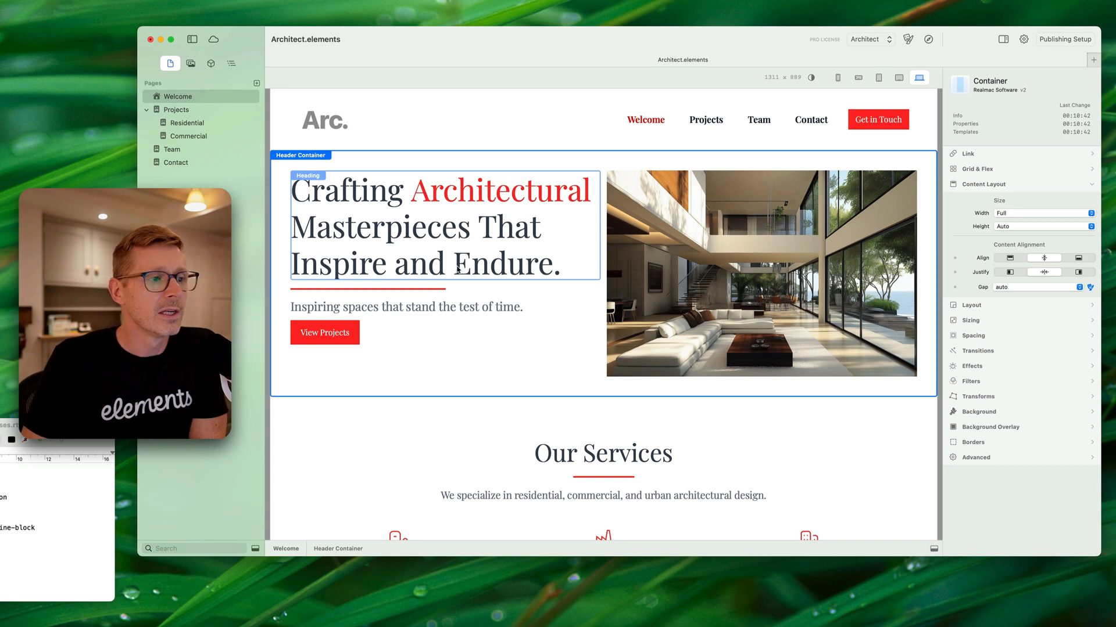
pyautogui.scroll(-5, 458, 269)
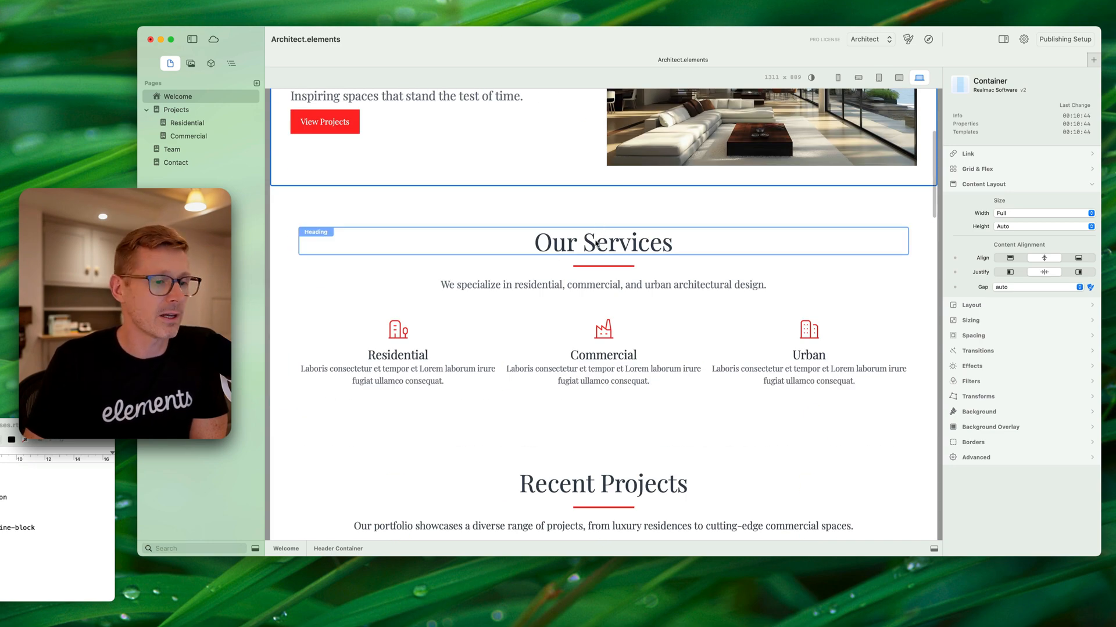
pyautogui.click(597, 244)
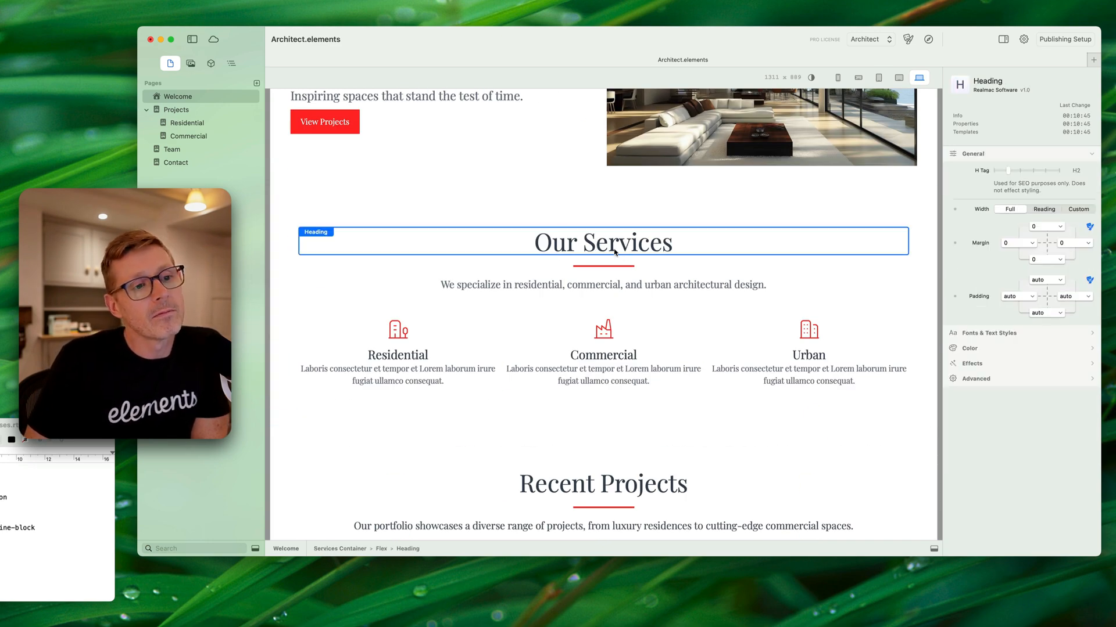
pyautogui.scroll(4, 613, 249)
# - Try enabling a custom text color for the word "Endure" in the main heading
pyautogui.doubleClick(469, 225)
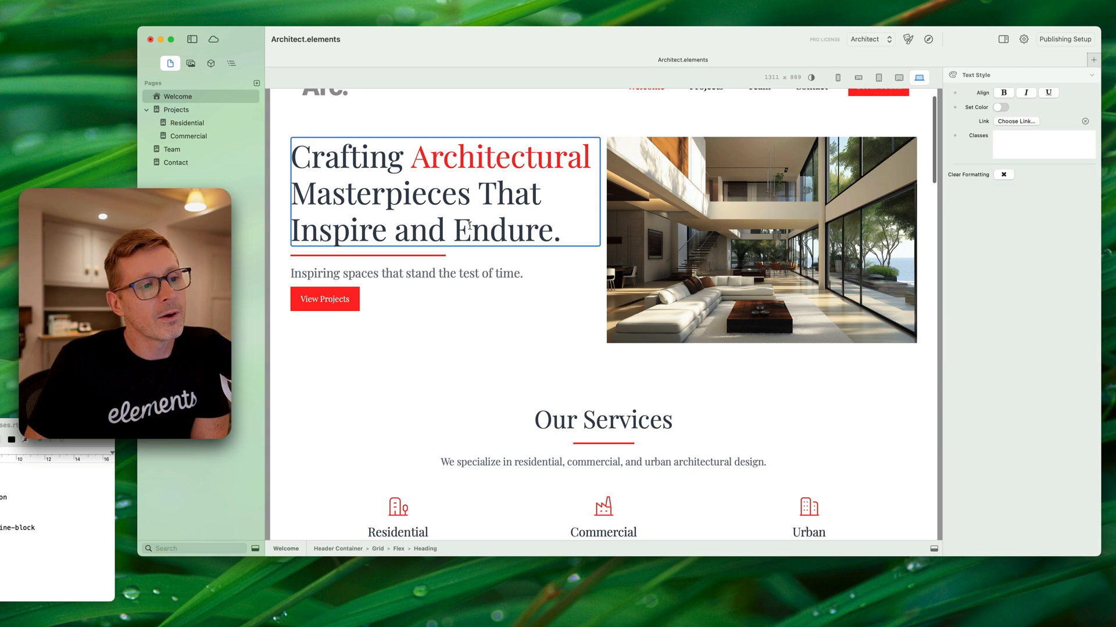
pyautogui.doubleClick(469, 226)
pyautogui.click(495, 194)
pyautogui.click(472, 232)
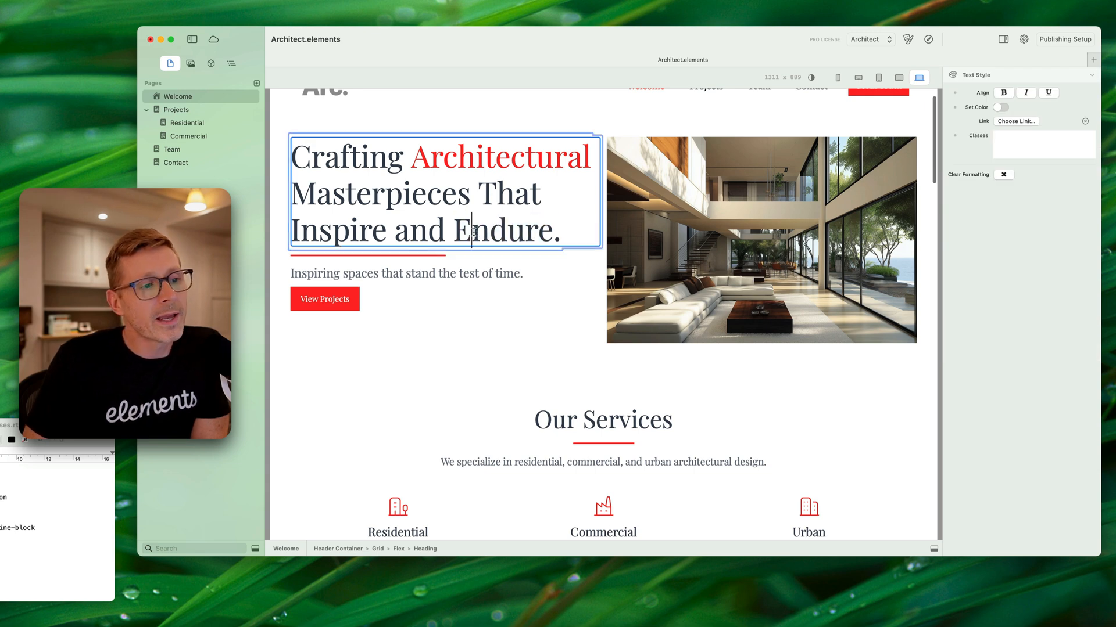
pyautogui.moveTo(453, 232); pyautogui.dragTo(547, 232)
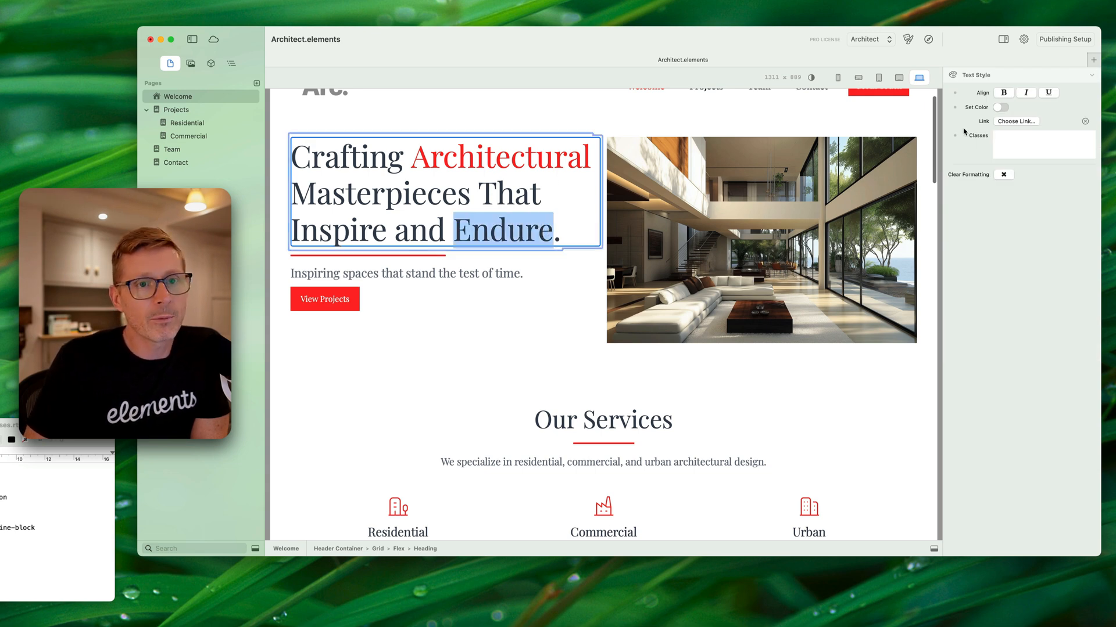
pyautogui.click(1001, 107)
pyautogui.click(1000, 107)
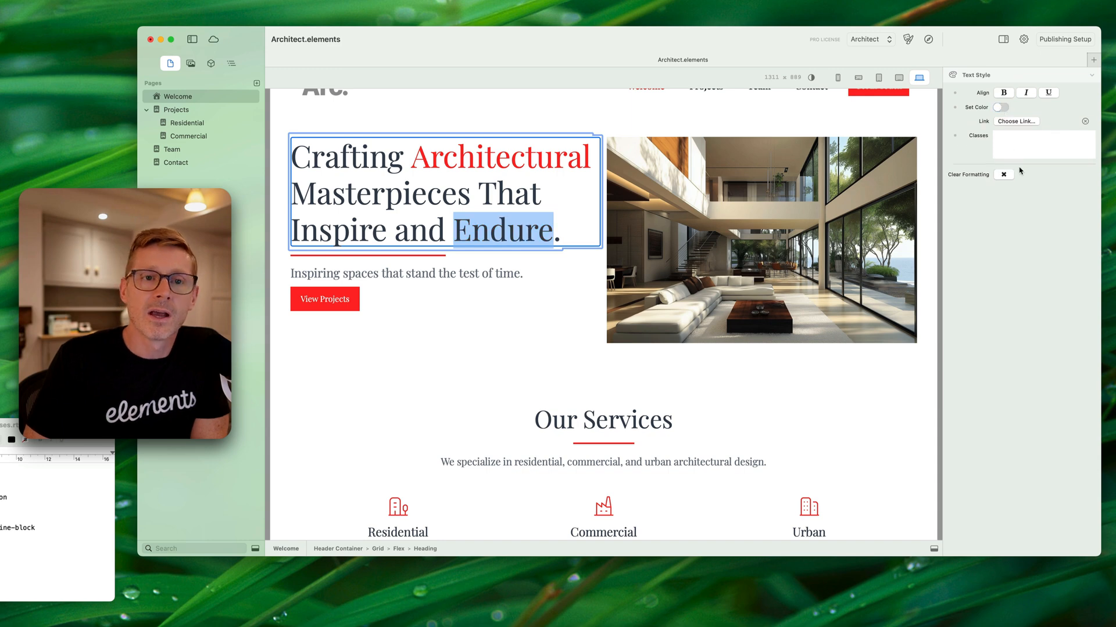
# - Apply the class "font-script" to the word "Endure" in the main heading
pyautogui.click(1008, 146)
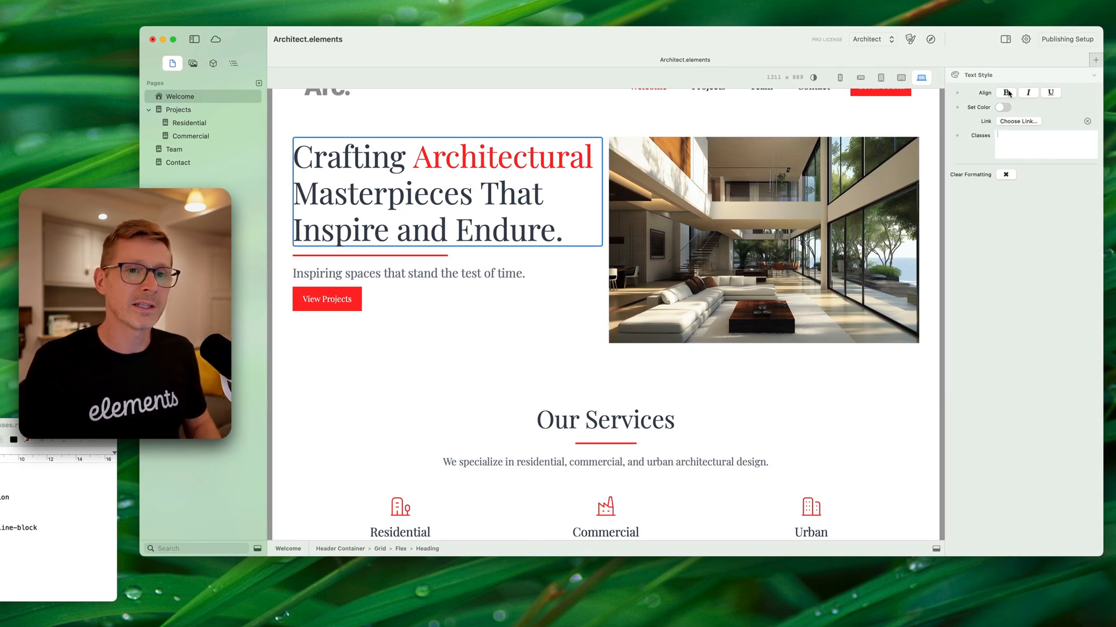
pyautogui.doubleClick(460, 234)
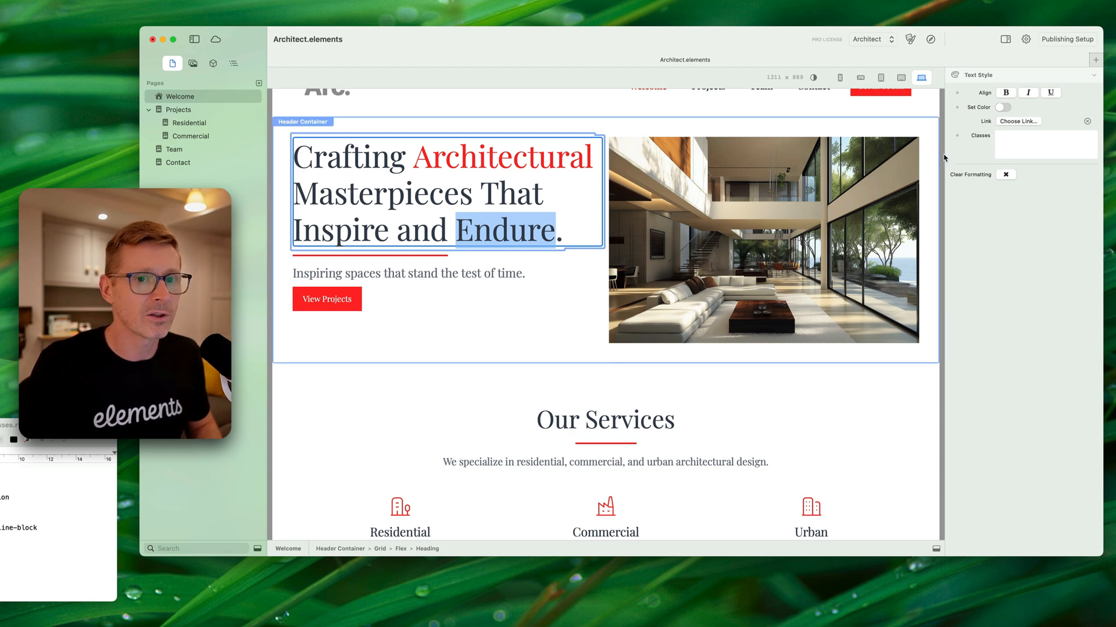
pyautogui.click(1011, 144)
pyautogui.doubleClick(476, 228)
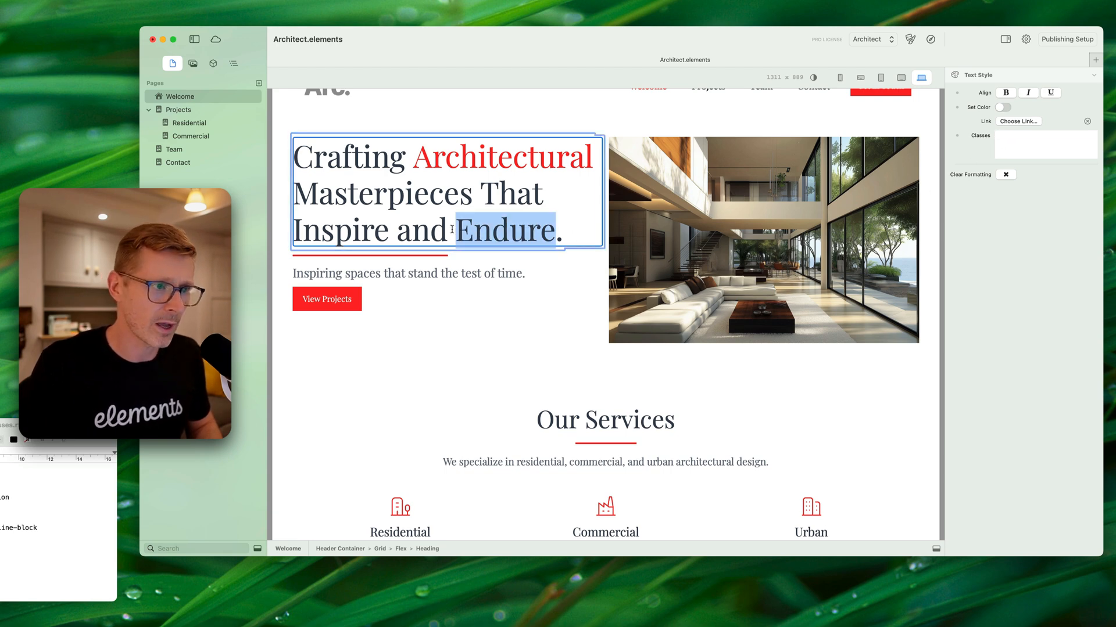
pyautogui.click(442, 225)
pyautogui.moveTo(462, 231); pyautogui.dragTo(551, 232)
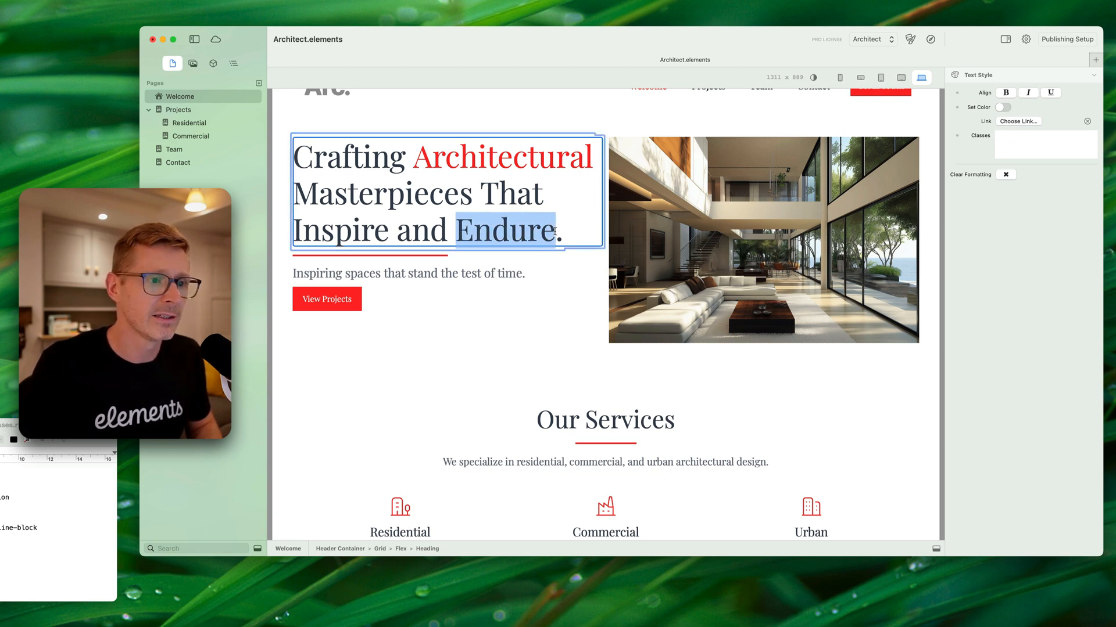
pyautogui.click(1012, 144)
pyautogui.write('d')
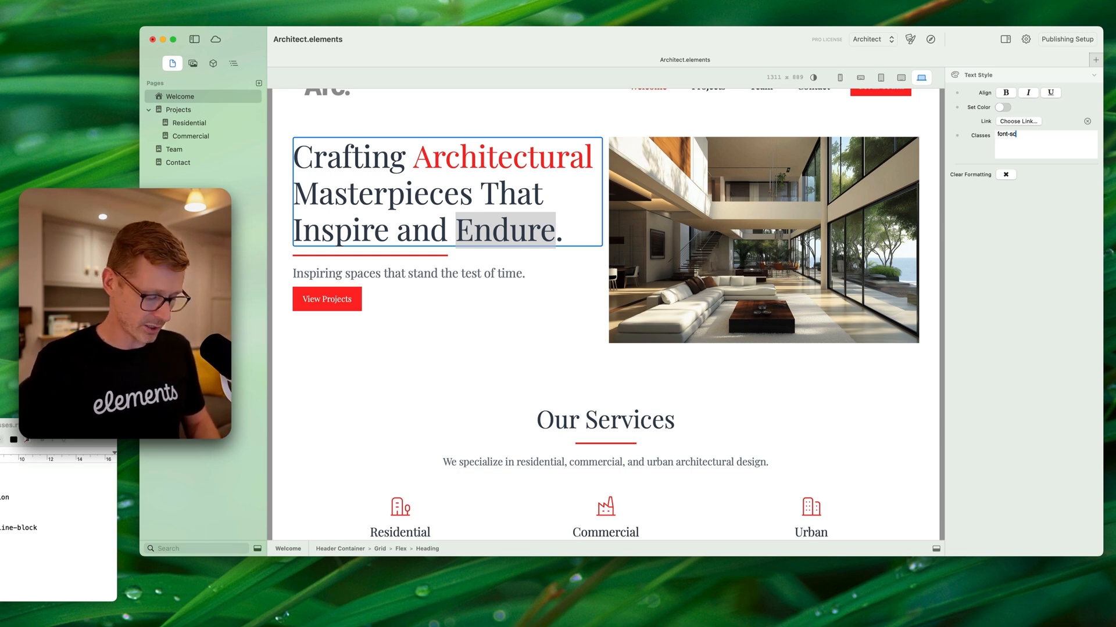
pyautogui.write('ipt')
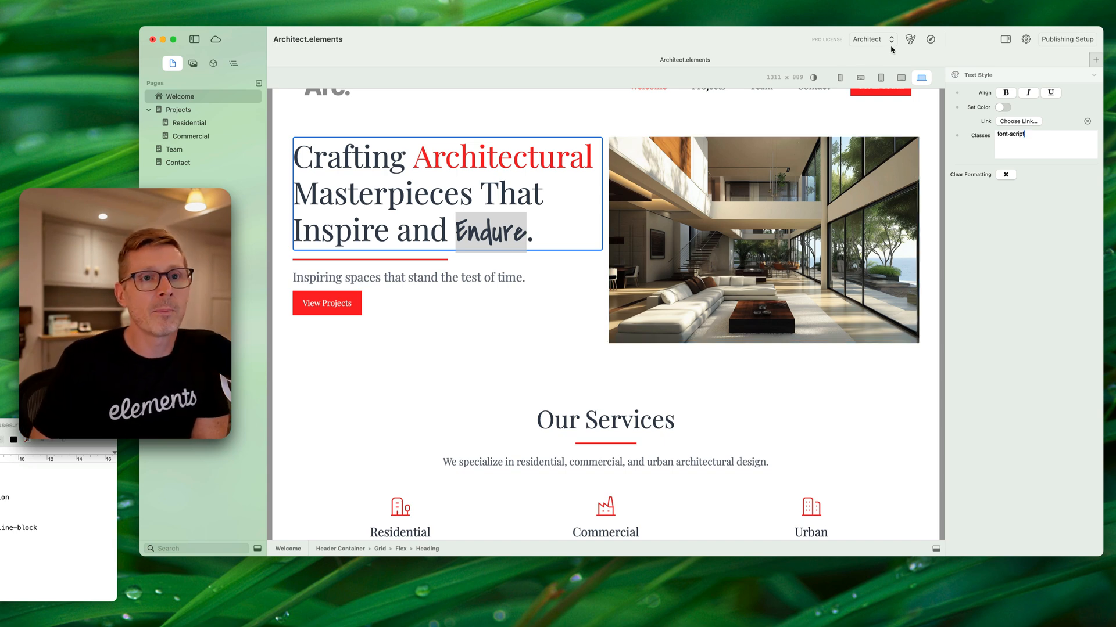
# - Open the theme's font settings and examine the custom fonts "mono" and "script"
pyautogui.click(910, 39)
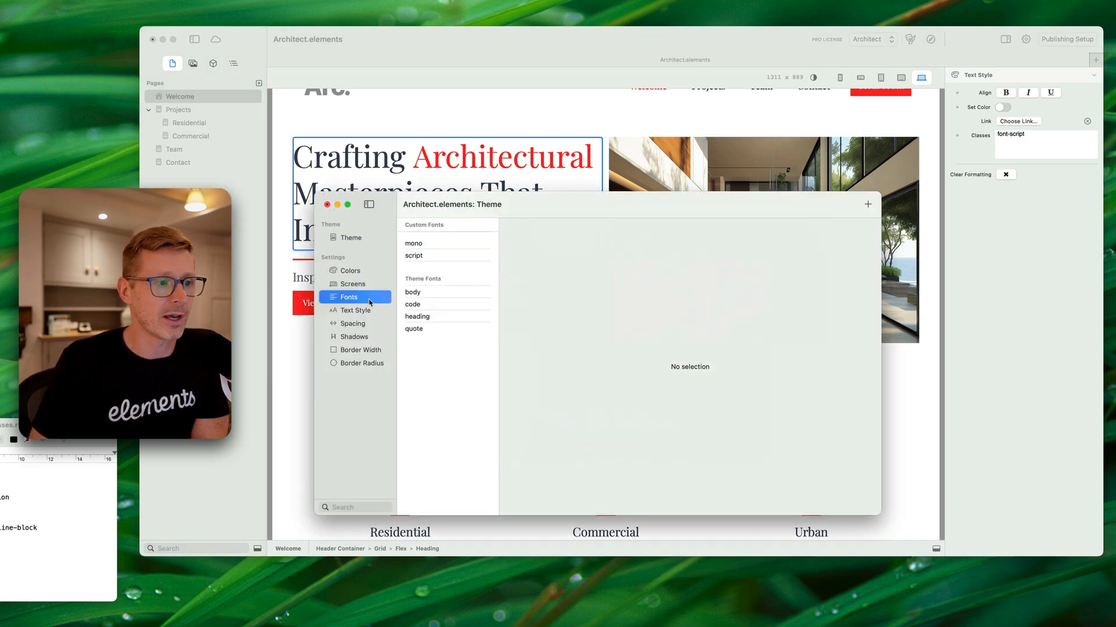
pyautogui.click(437, 244)
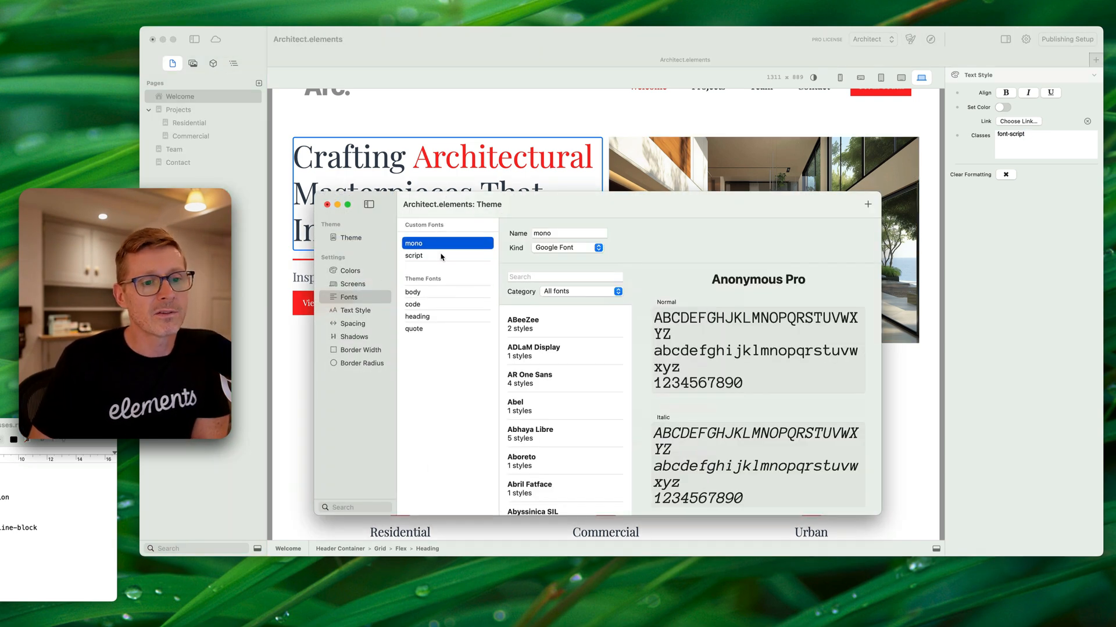
pyautogui.click(441, 257)
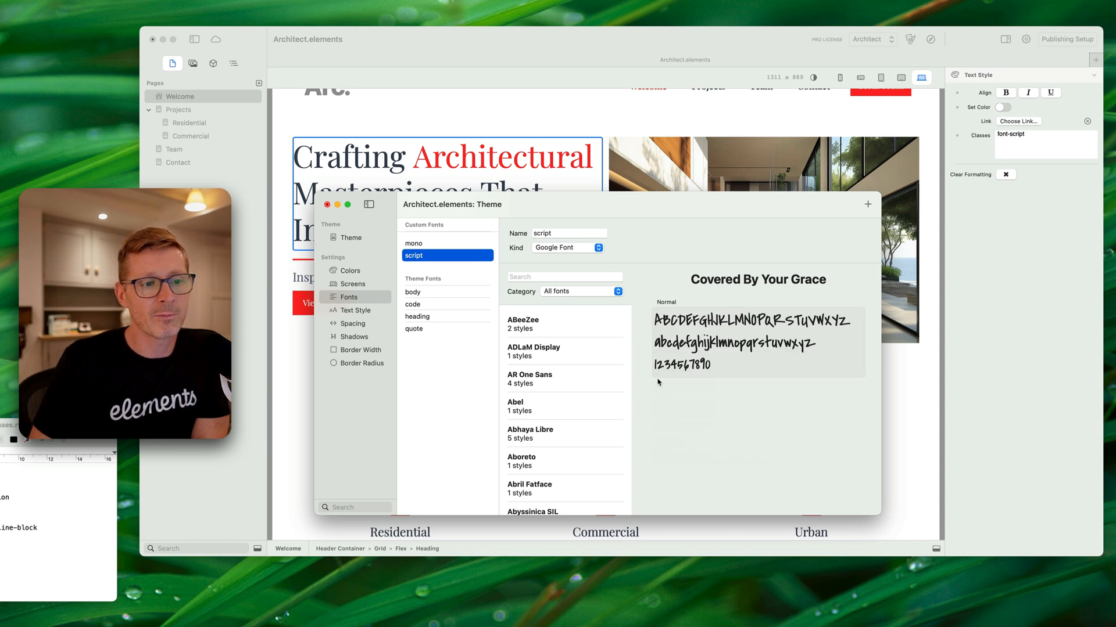
# - Try Actor, Adamina and Afacad as the Google Font for the custom "script" font, keeping the heading in view
pyautogui.moveTo(686, 219); pyautogui.dragTo(641, 321)
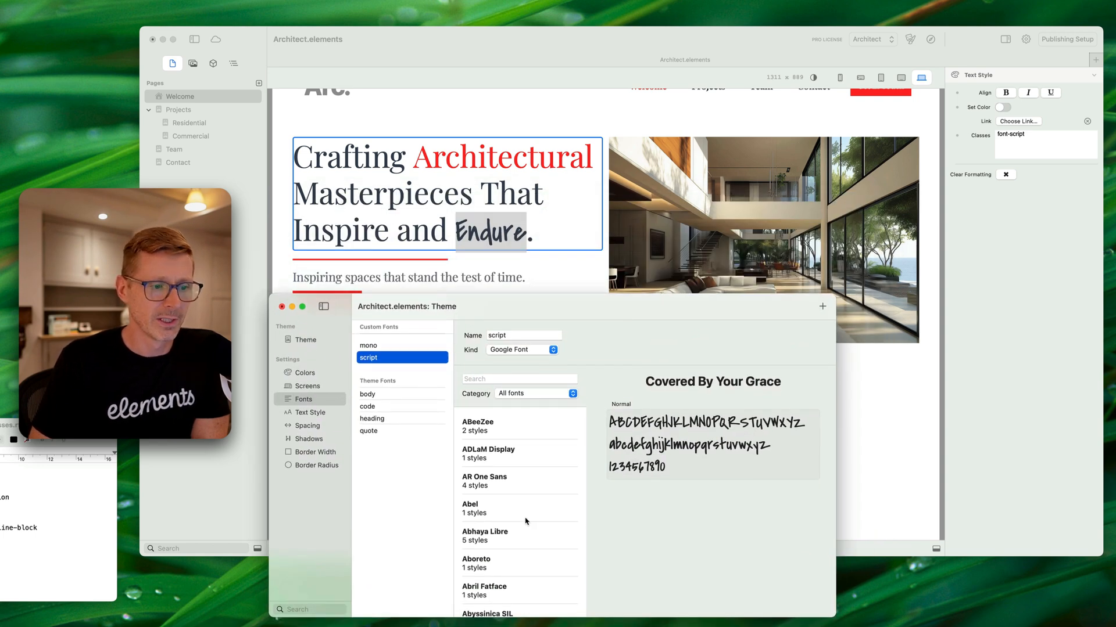
pyautogui.scroll(-2, 520, 488)
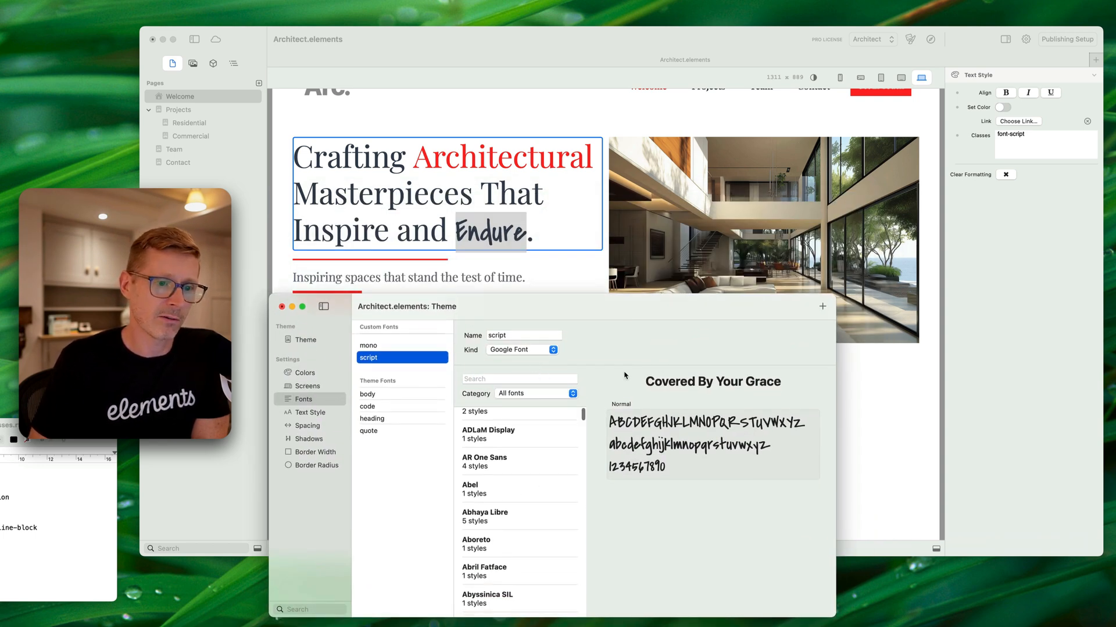
pyautogui.scroll(-5, 521, 520)
pyautogui.click(529, 510)
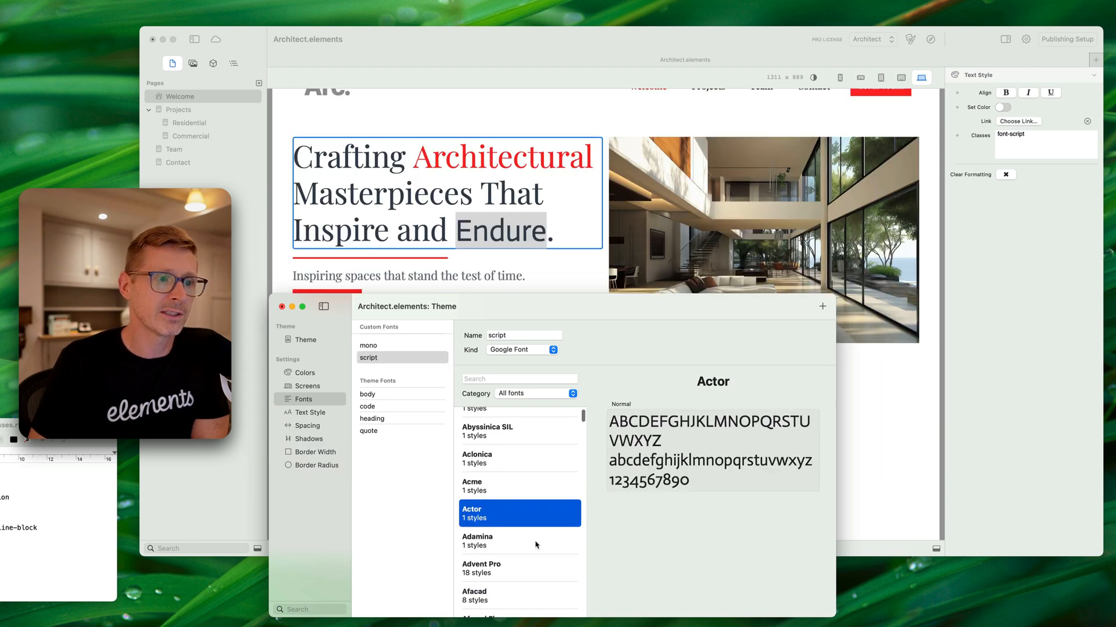
pyautogui.click(535, 543)
pyautogui.scroll(-5, 523, 511)
pyautogui.click(504, 455)
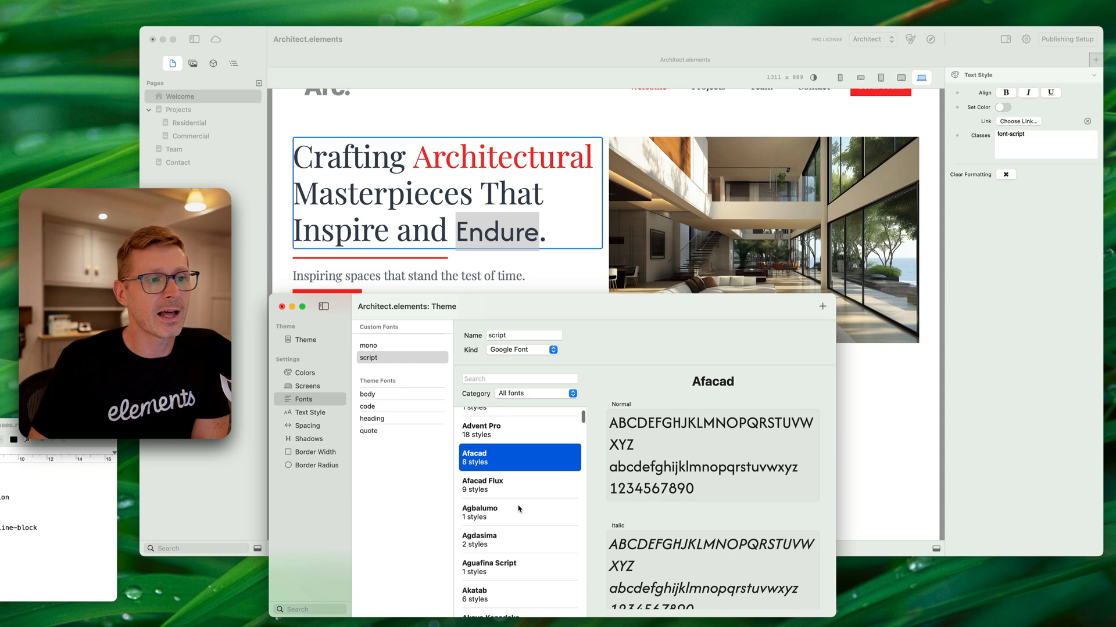
# - Search the fonts for "cover", set the custom "script" font back to Covered By Your Grace, and close the theme settings
pyautogui.click(499, 379)
pyautogui.write('co')
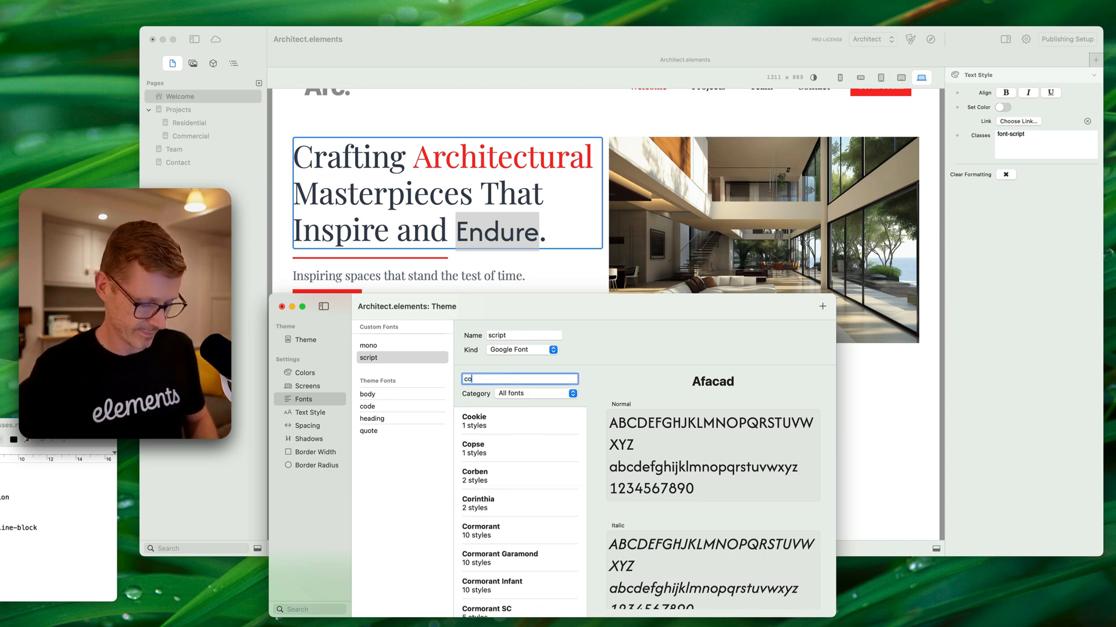
pyautogui.write('ver')
pyautogui.click(505, 424)
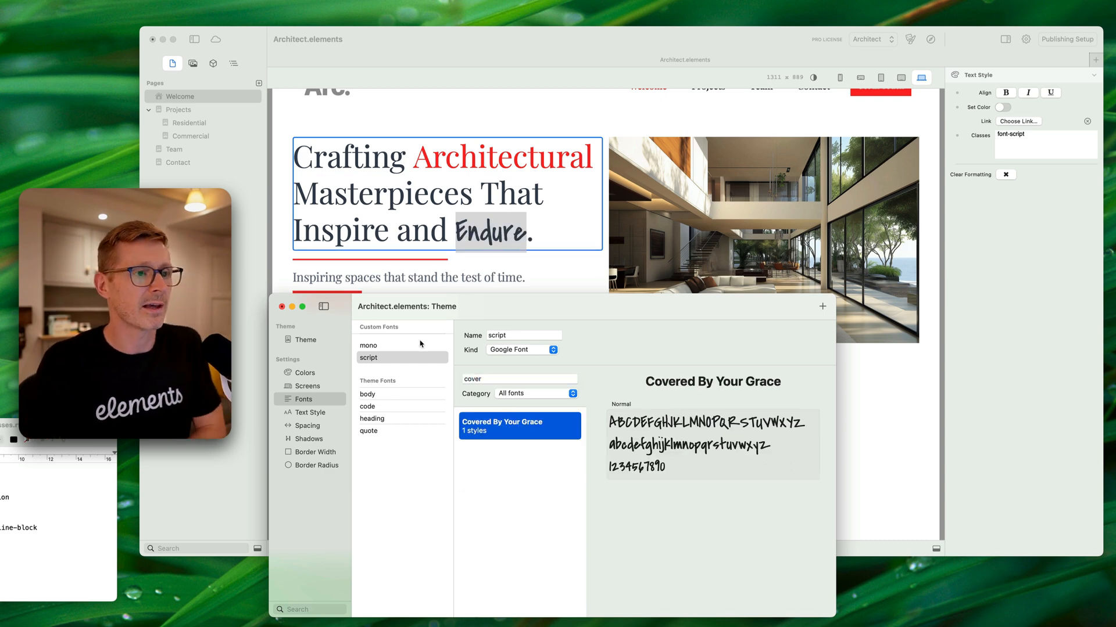
pyautogui.click(282, 307)
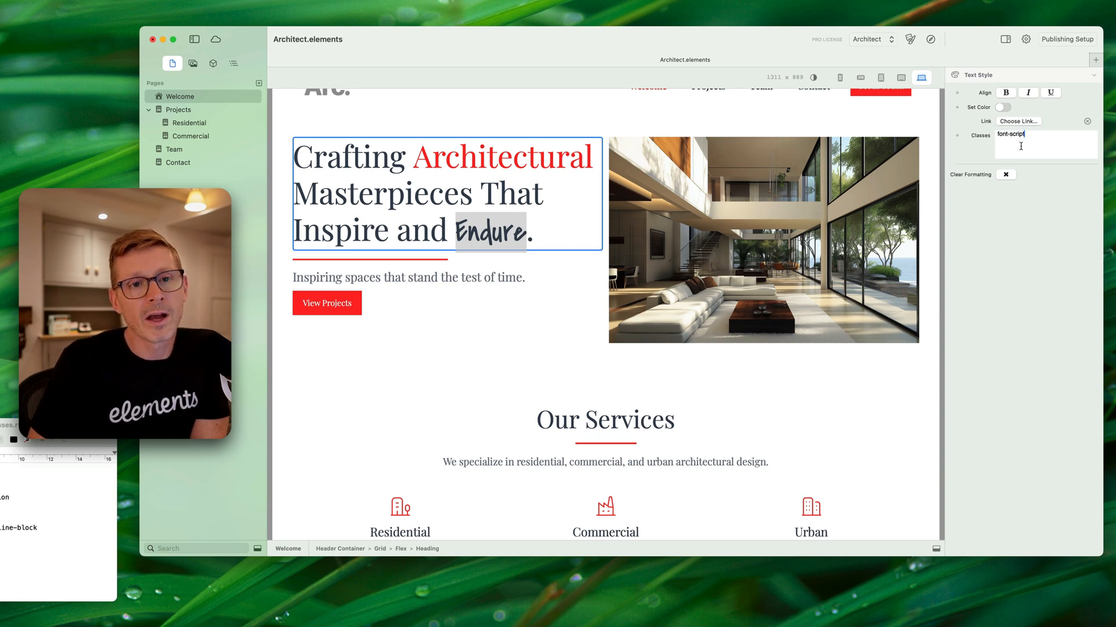
# - Enable a custom text color for "Endure", set it to a darker shade of sky, and deselect the heading
pyautogui.click(1002, 107)
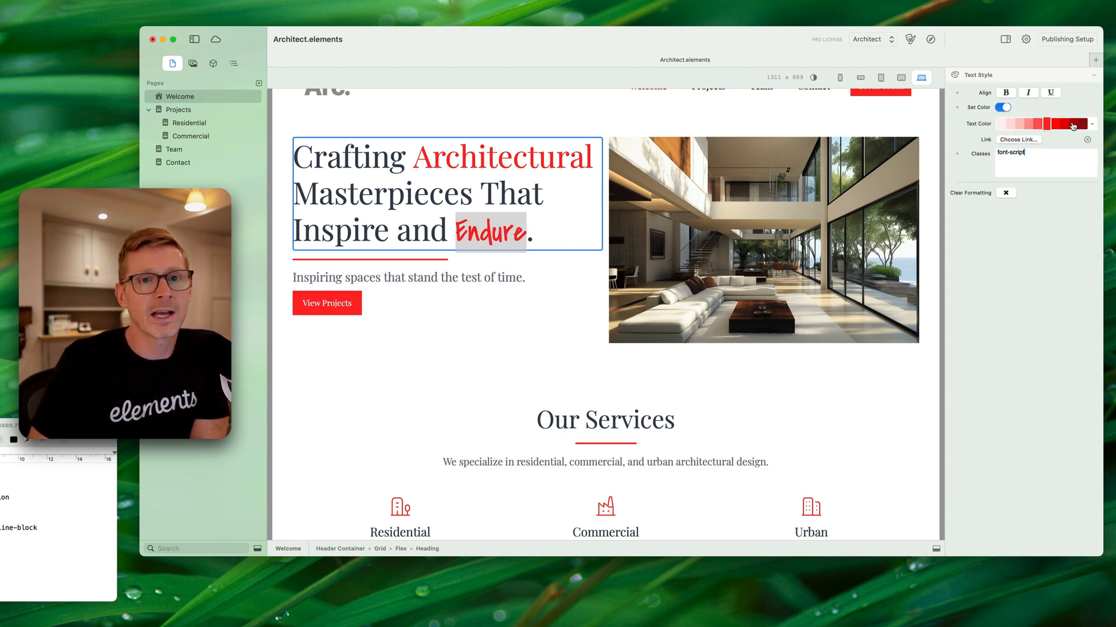
pyautogui.click(1092, 124)
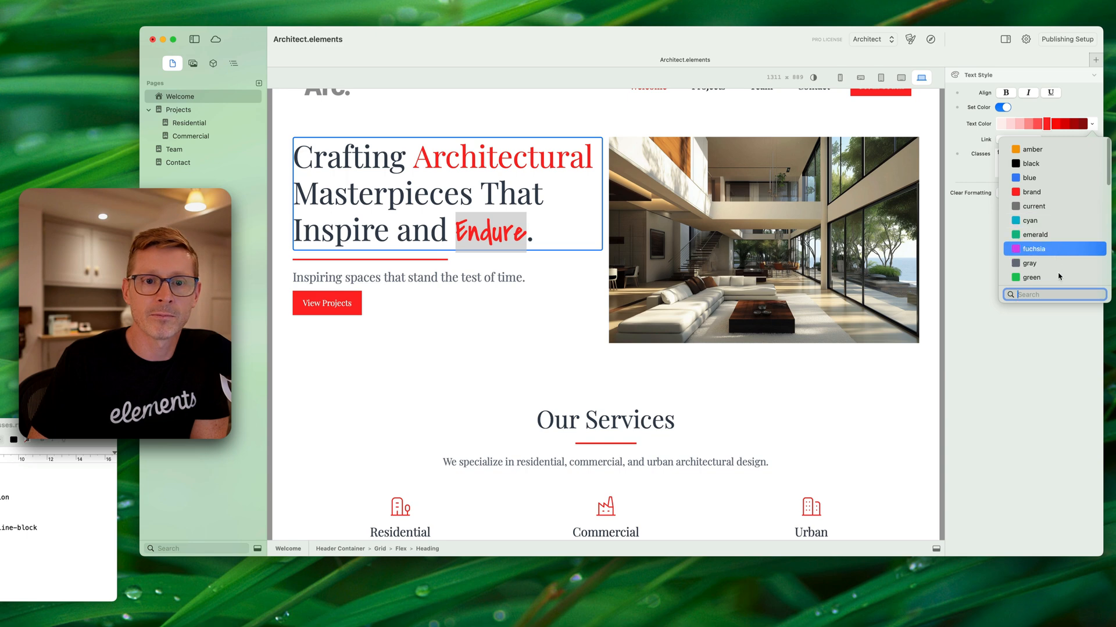
pyautogui.scroll(-5, 1059, 273)
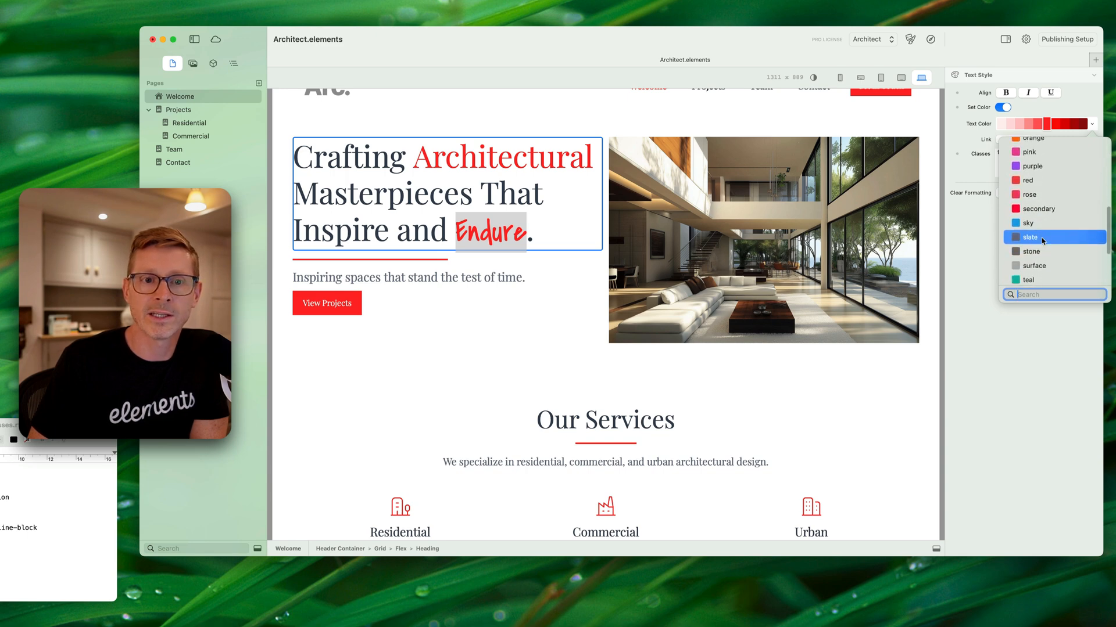
pyautogui.scroll(1, 1042, 241)
pyautogui.click(1041, 241)
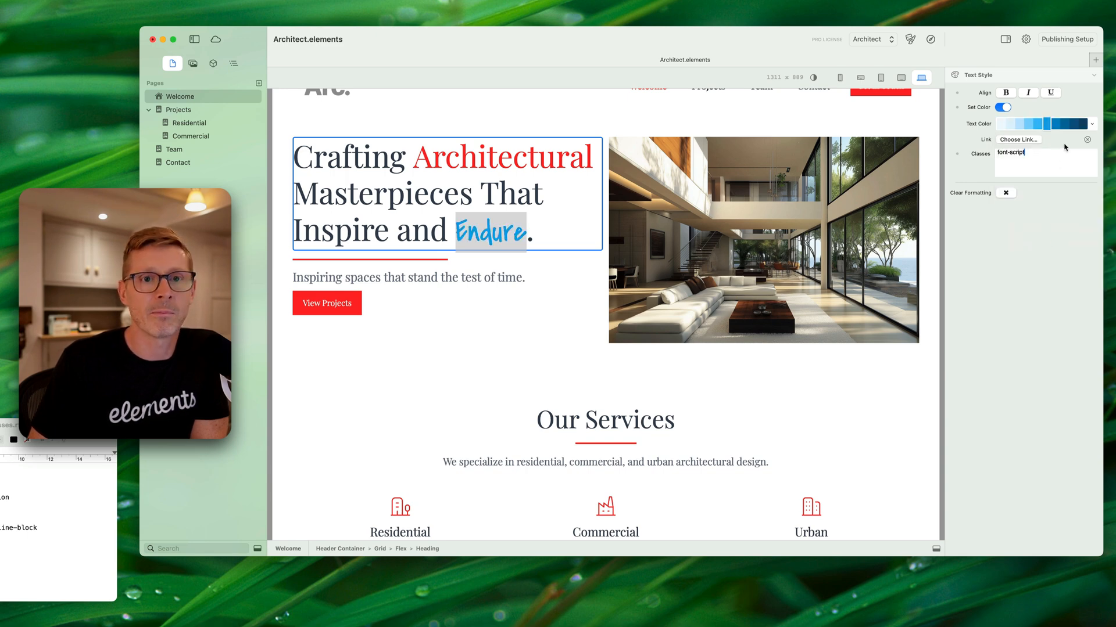
pyautogui.click(1055, 124)
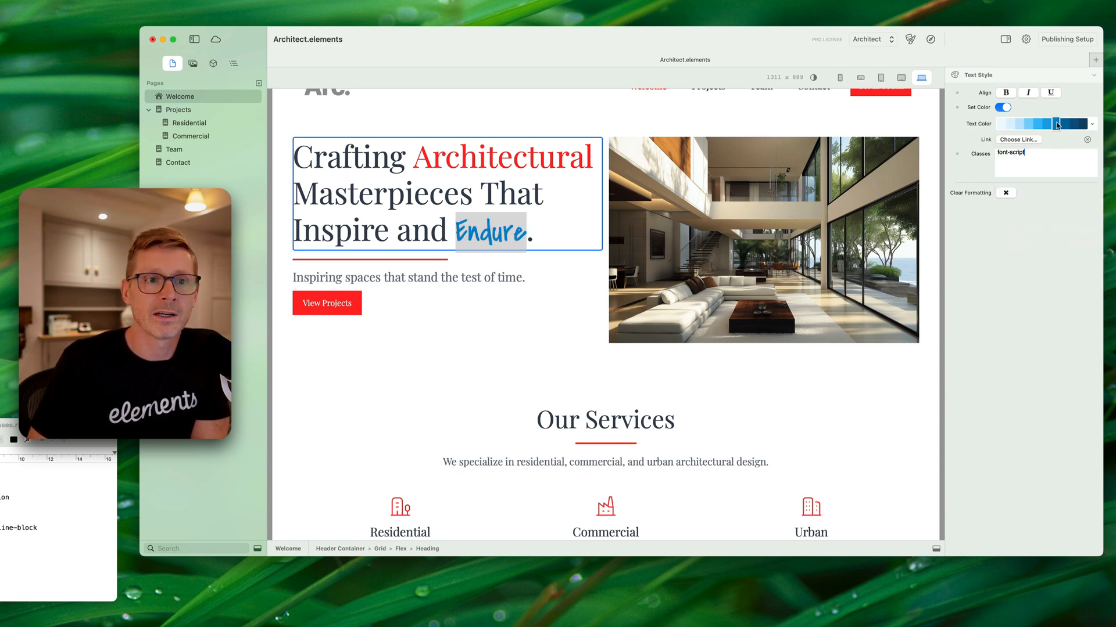
pyautogui.click(413, 220)
pyautogui.click(549, 304)
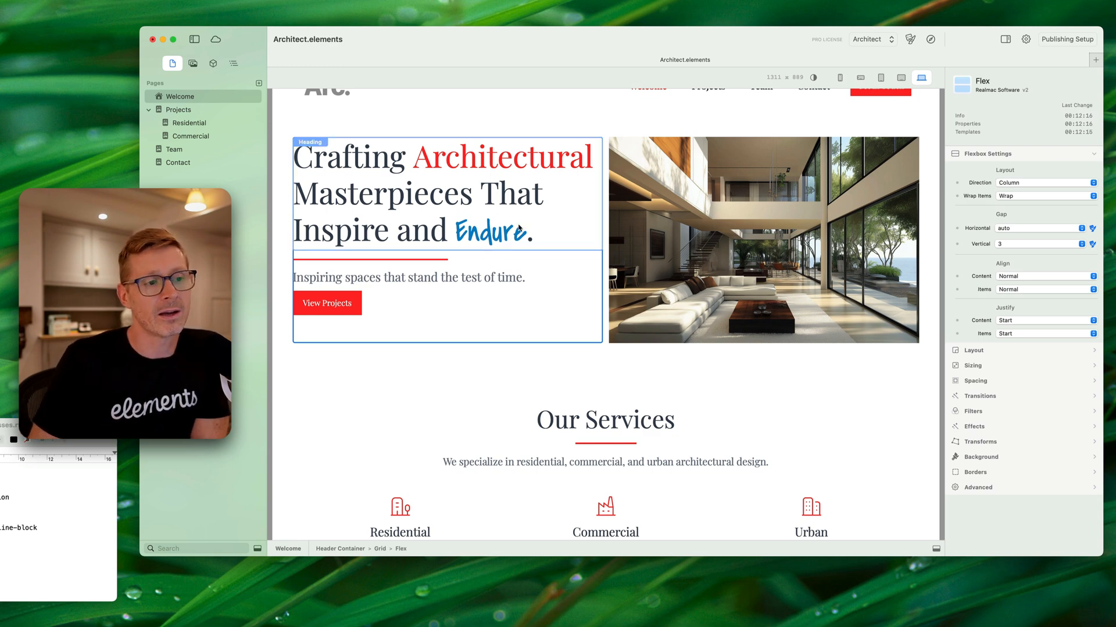
# - Reopen the heading for editing and compare the text style settings of "Endure" with those of the unformatted words
pyautogui.doubleClick(447, 194)
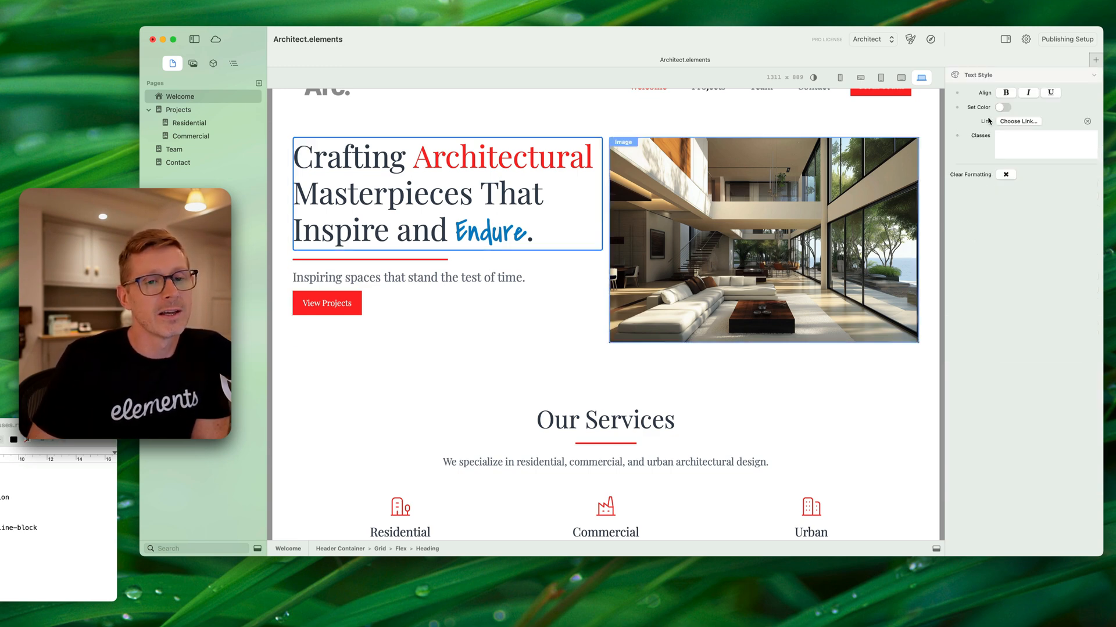
pyautogui.doubleClick(476, 237)
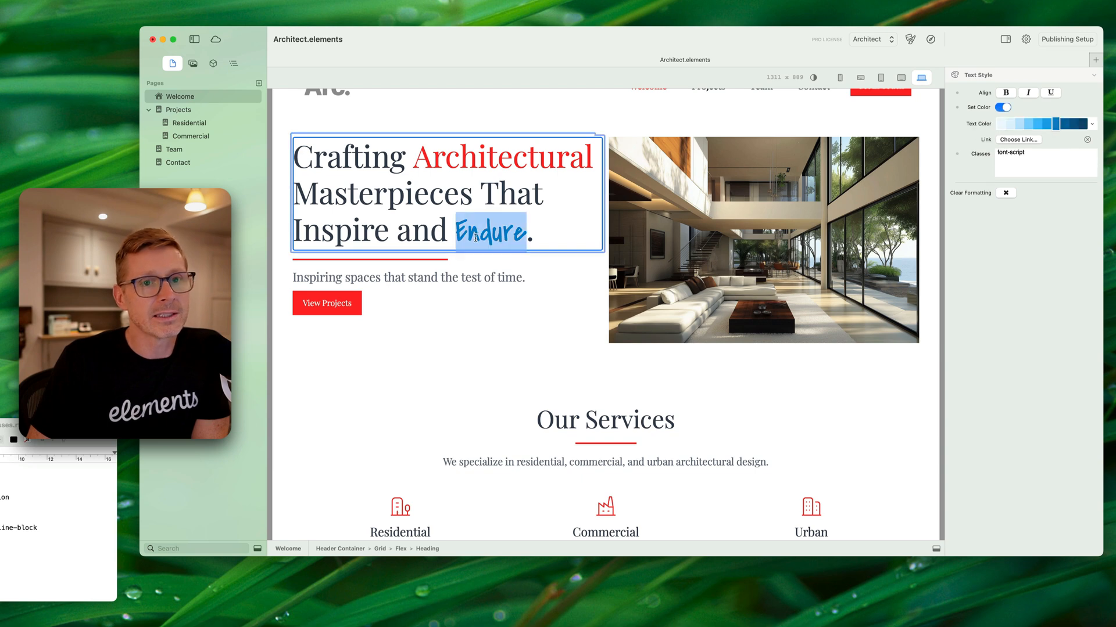
pyautogui.click(480, 192)
pyautogui.moveTo(456, 233); pyautogui.dragTo(520, 236)
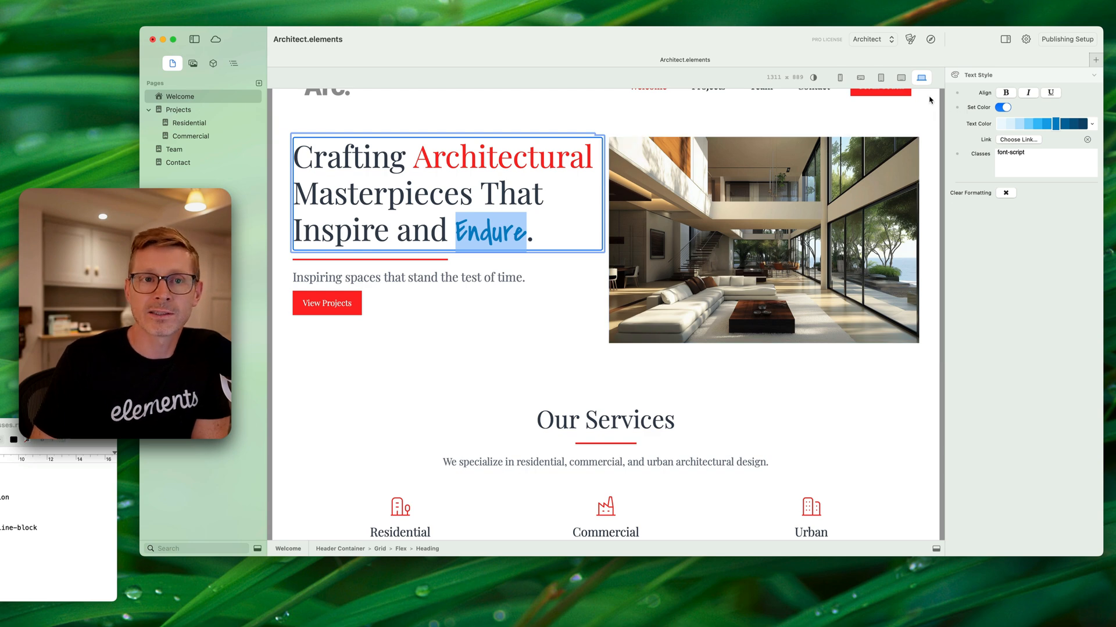
pyautogui.click(430, 233)
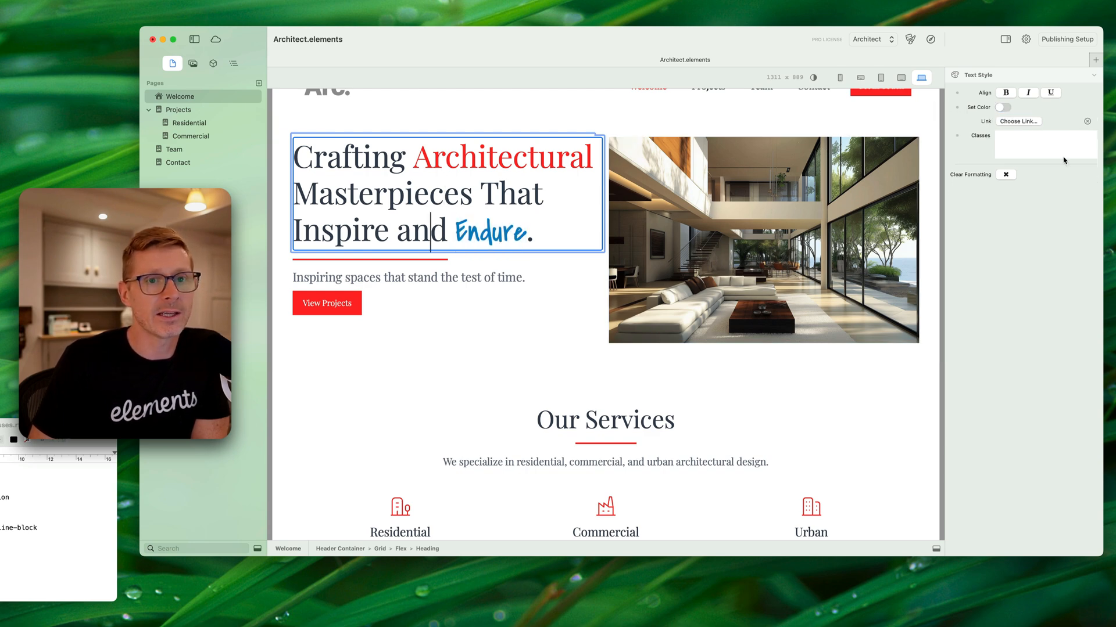
pyautogui.click(349, 195)
pyautogui.click(405, 195)
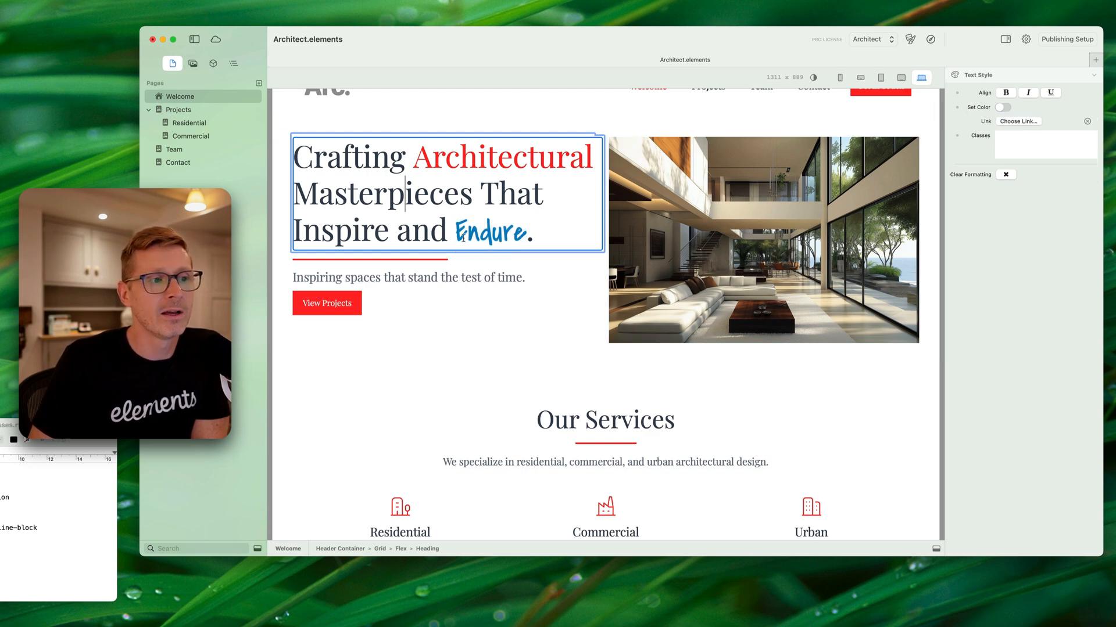
# - Clear all formatting from the word "Endure" in the main heading
pyautogui.moveTo(457, 235); pyautogui.dragTo(526, 235)
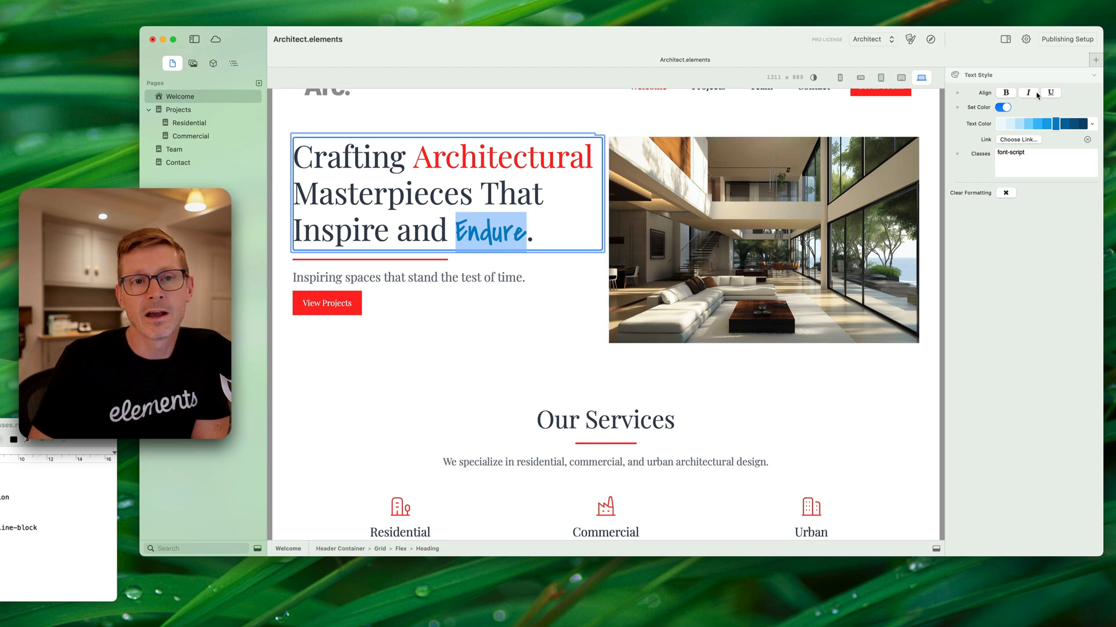
pyautogui.click(1006, 193)
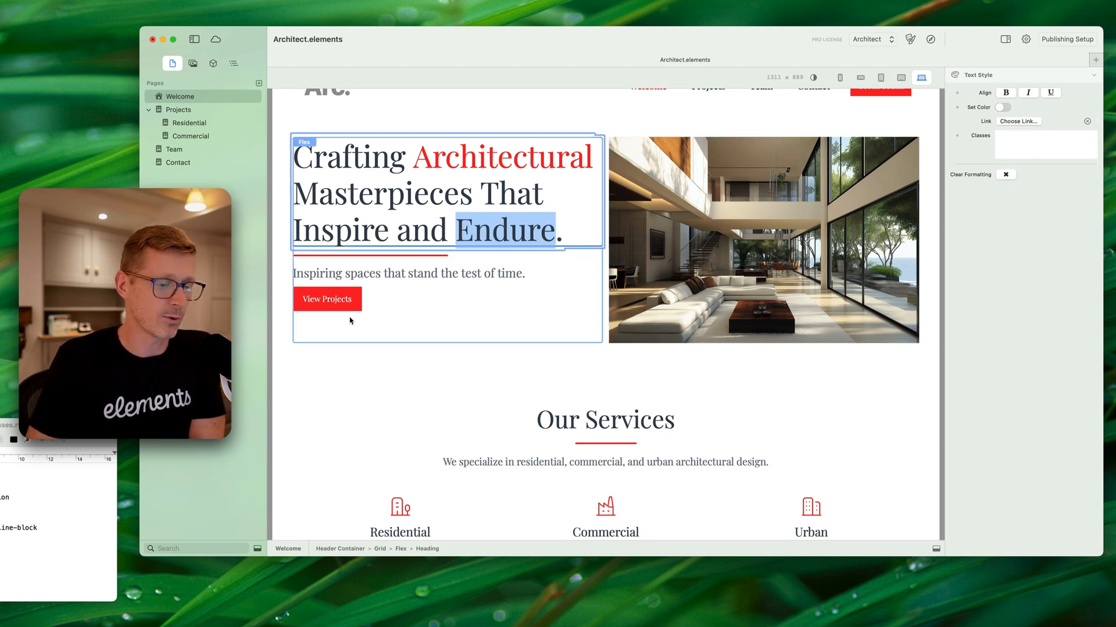
# - Apply the class "text-3xl" to the word "Masterpieces" in the main heading
pyautogui.scroll(-2, 402, 201)
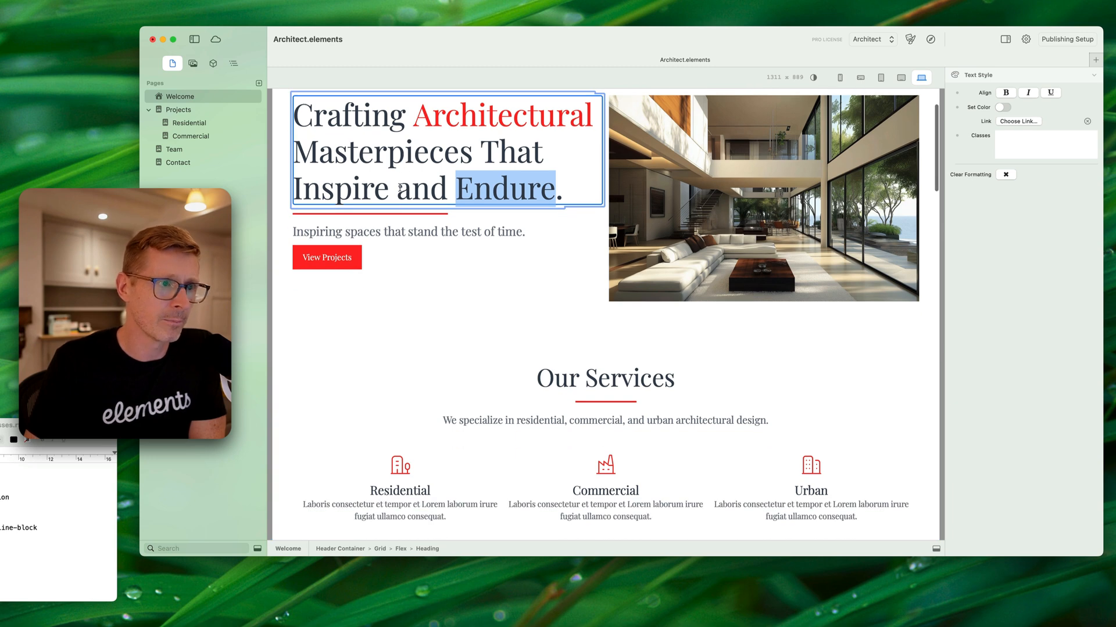
pyautogui.doubleClick(399, 161)
pyautogui.click(10, 498)
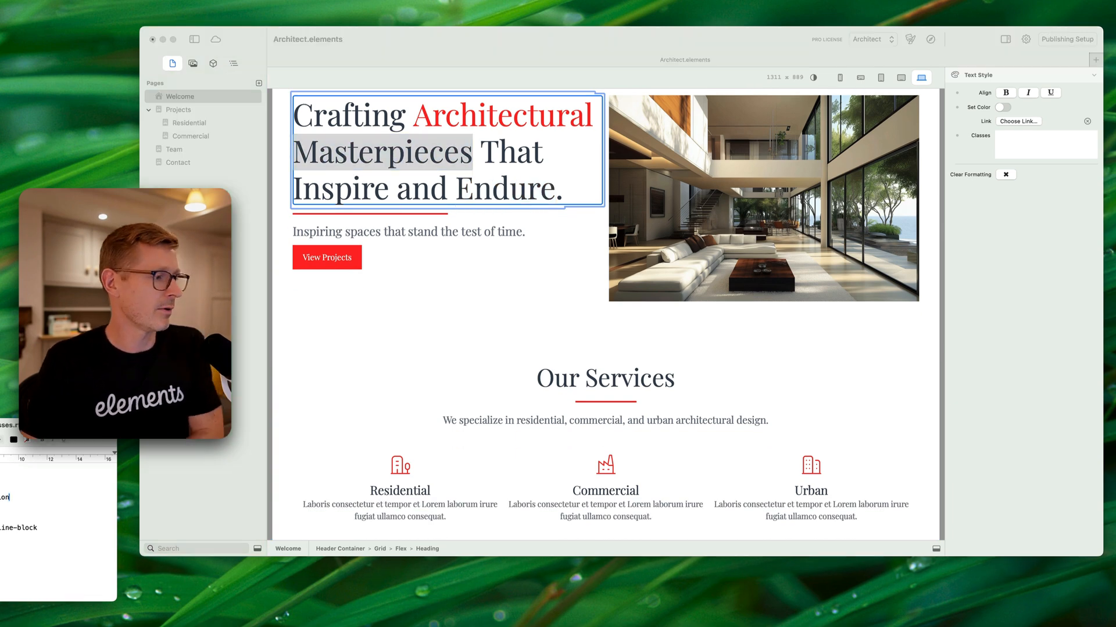
pyautogui.click(362, 172)
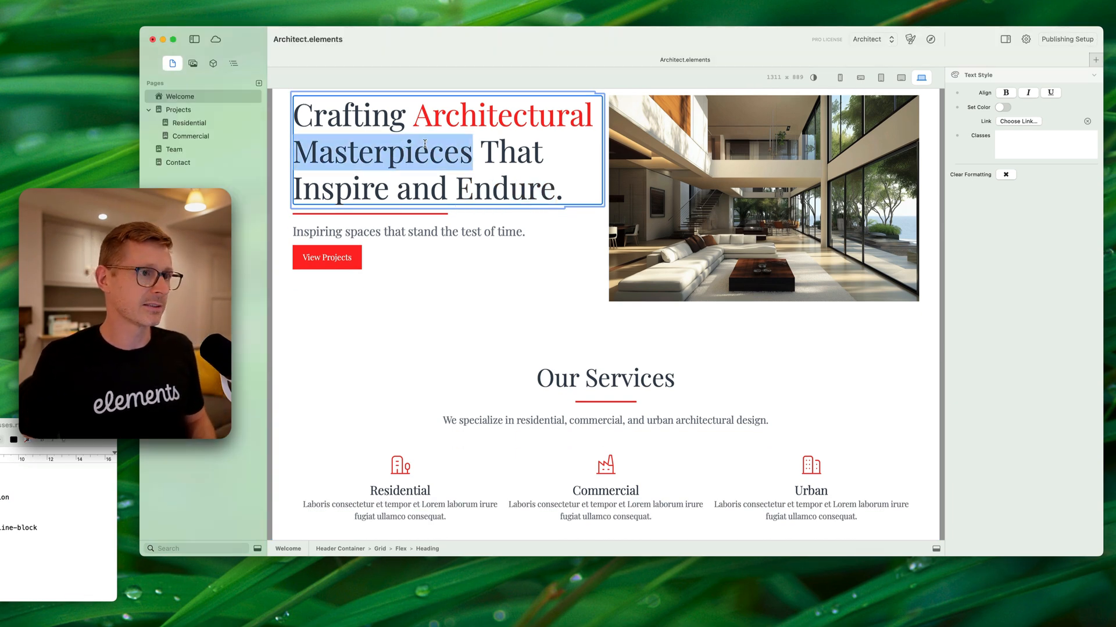
pyautogui.click(1029, 134)
pyautogui.write('text-3-xl')
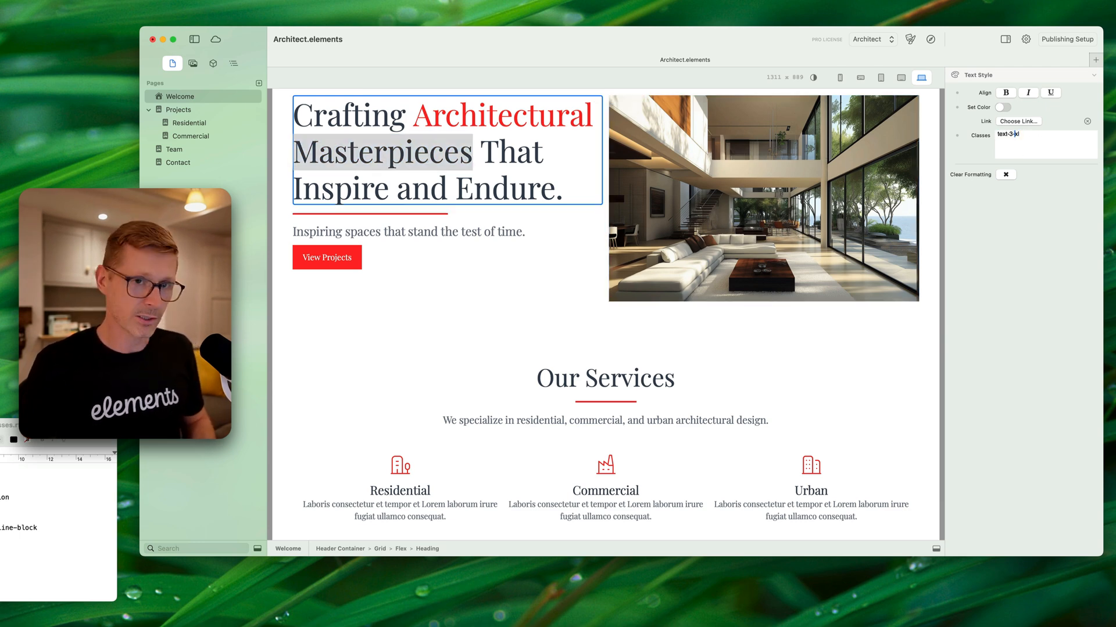
pyautogui.press('BackSpace')
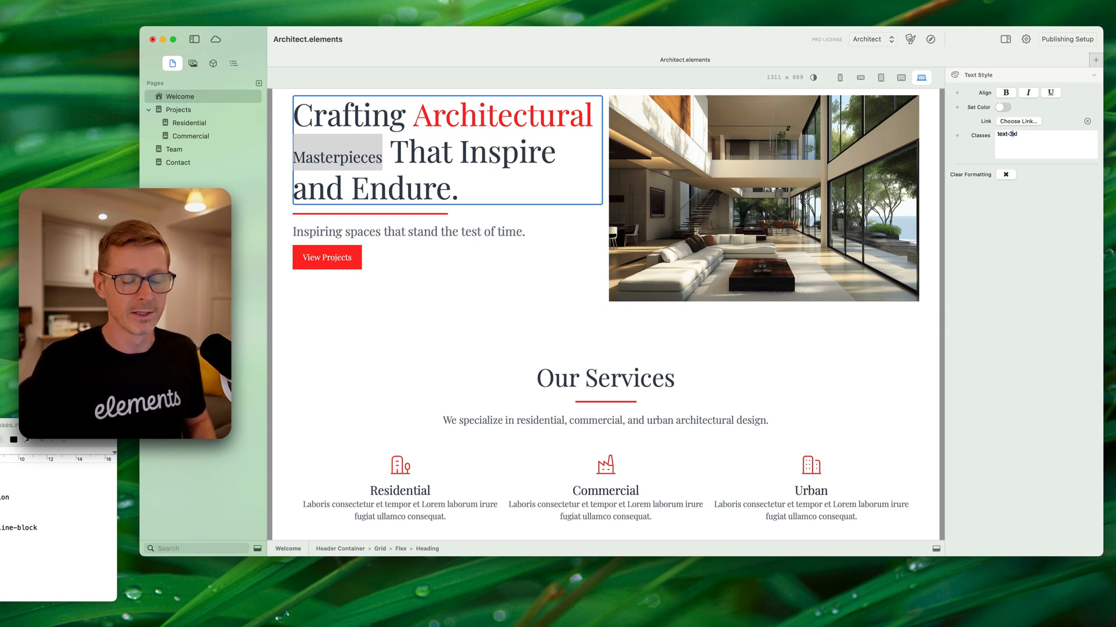
# - Change the size class on "Masterpieces" to "text-8xl"
pyautogui.press('BackSpace')
pyautogui.write('7')
pyautogui.press('BackSpace')
pyautogui.write('8')
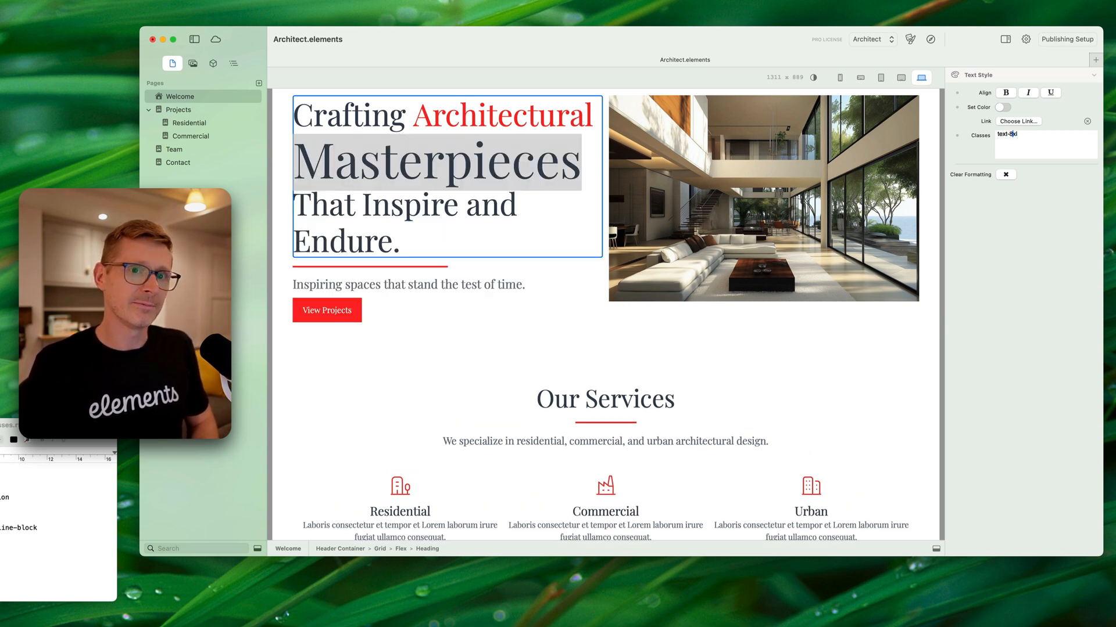
# - Review the theme's text styles, from the numbered xl sizes to lg, as available size names and close the theme settings
pyautogui.click(910, 39)
pyautogui.click(322, 415)
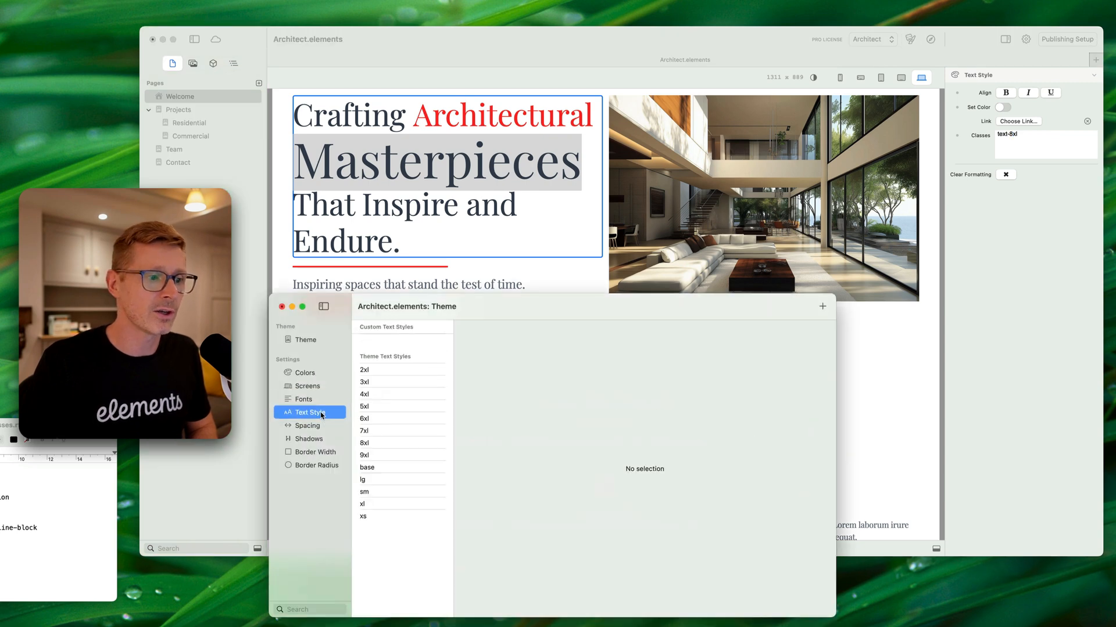
pyautogui.click(401, 431)
pyautogui.press('Up')
pyautogui.press('Up')
pyautogui.press('Up')
pyautogui.press('Up')
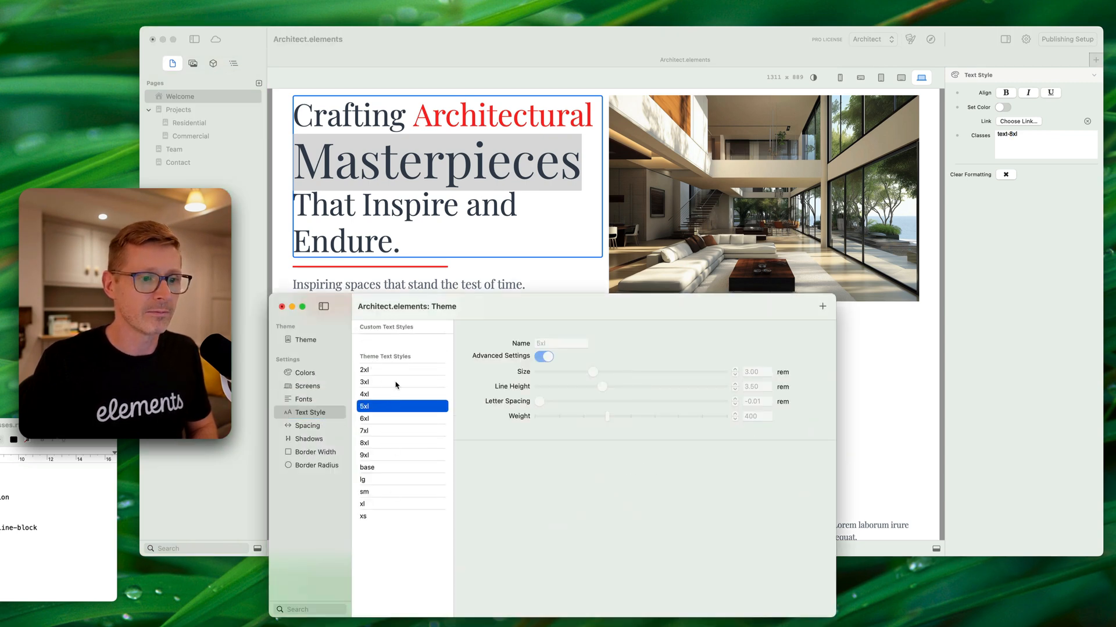
pyautogui.click(401, 436)
pyautogui.click(400, 481)
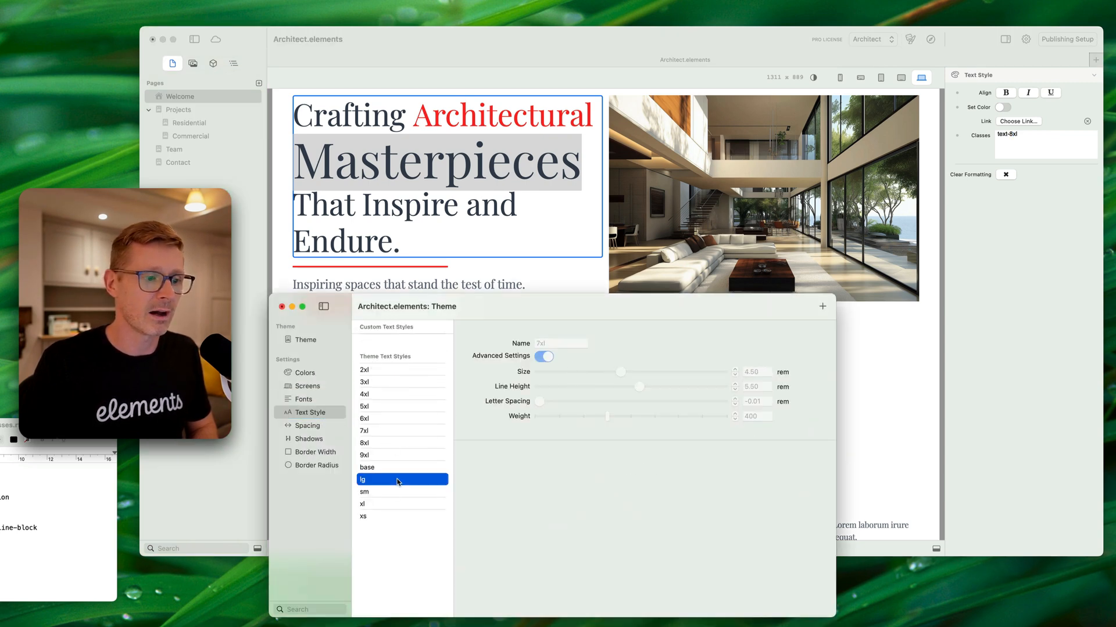
pyautogui.click(282, 308)
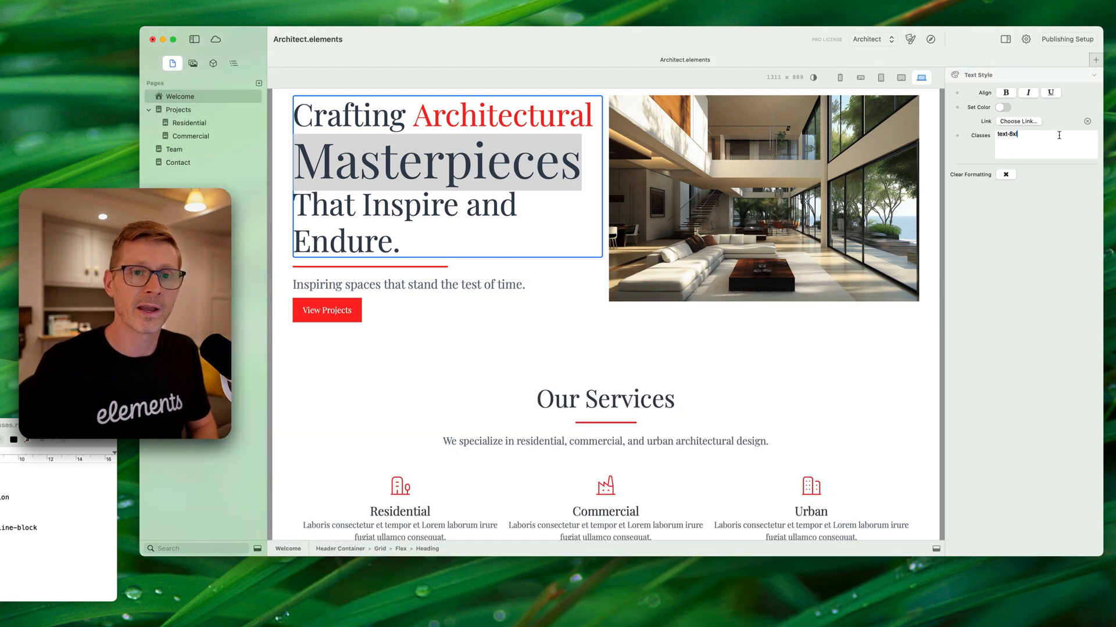
# - Try the class "text-lg" on "Masterpieces" in the main heading and restore "text-8xl"
pyautogui.press('BackSpace')
pyautogui.press('BackSpace')
pyautogui.press('BackSpace')
pyautogui.write('lg')
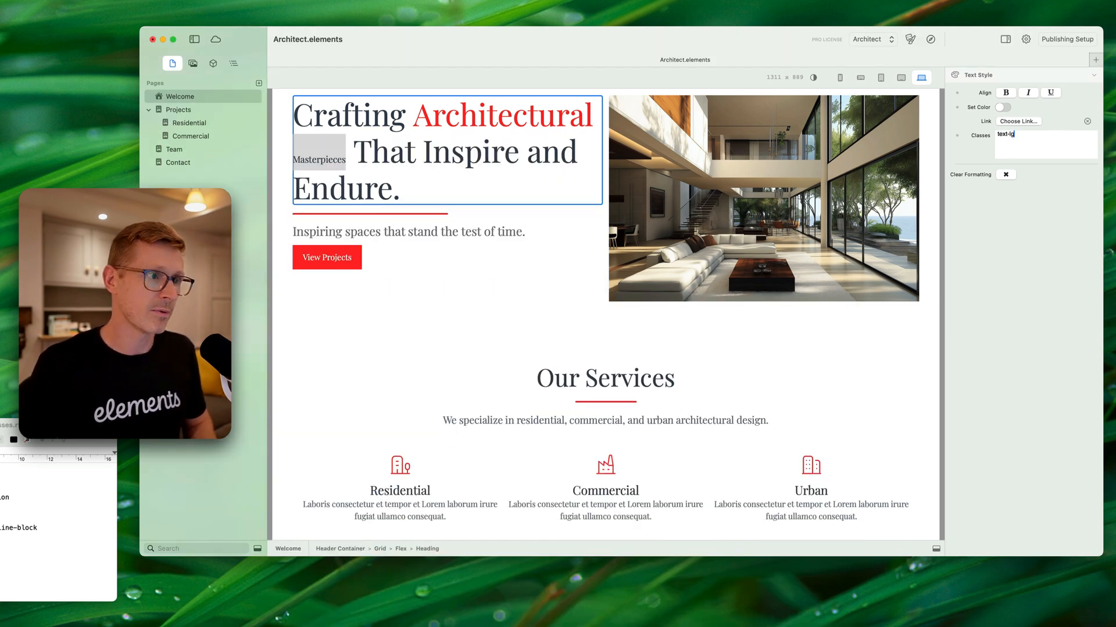
pyautogui.press('BackSpace')
pyautogui.press('BackSpace')
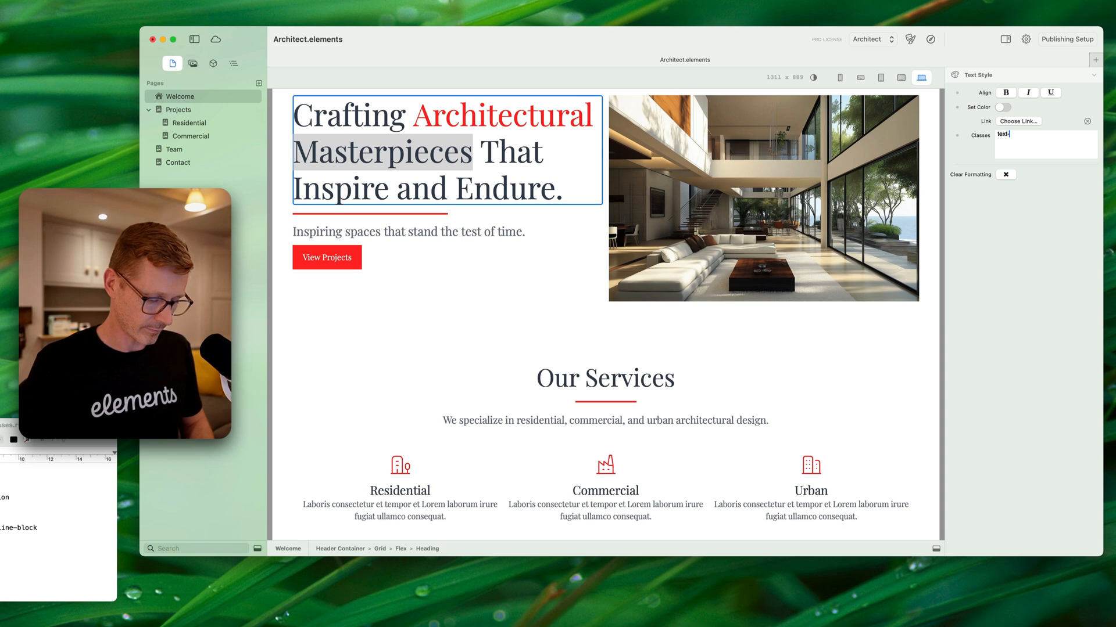
pyautogui.write('8xl')
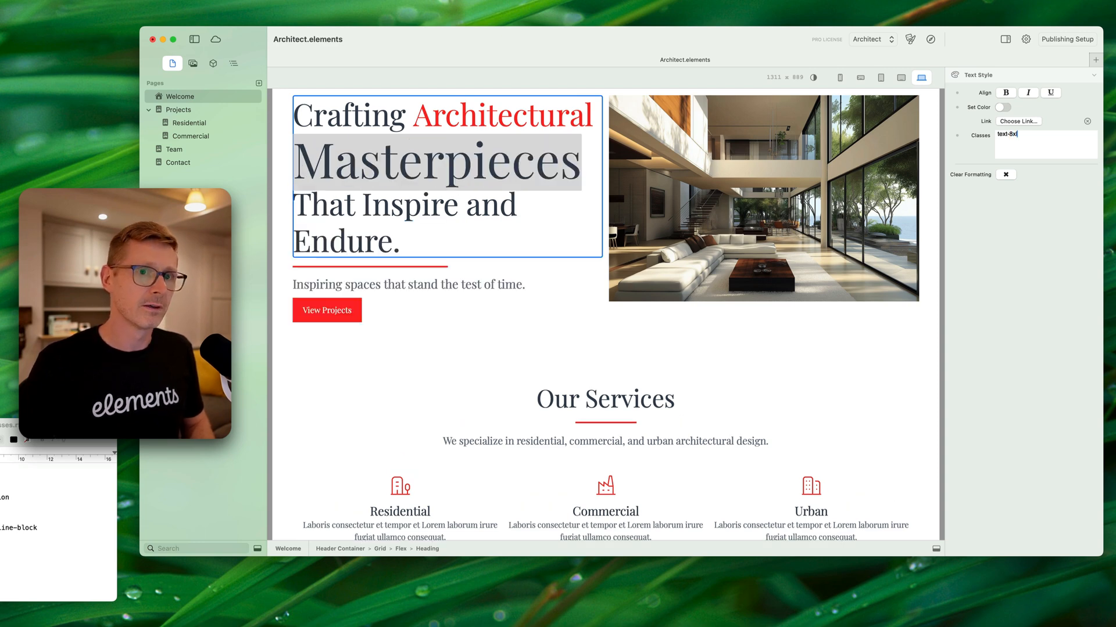
# - Try a custom red text color on "Masterpieces" and turn it off again
pyautogui.click(1003, 108)
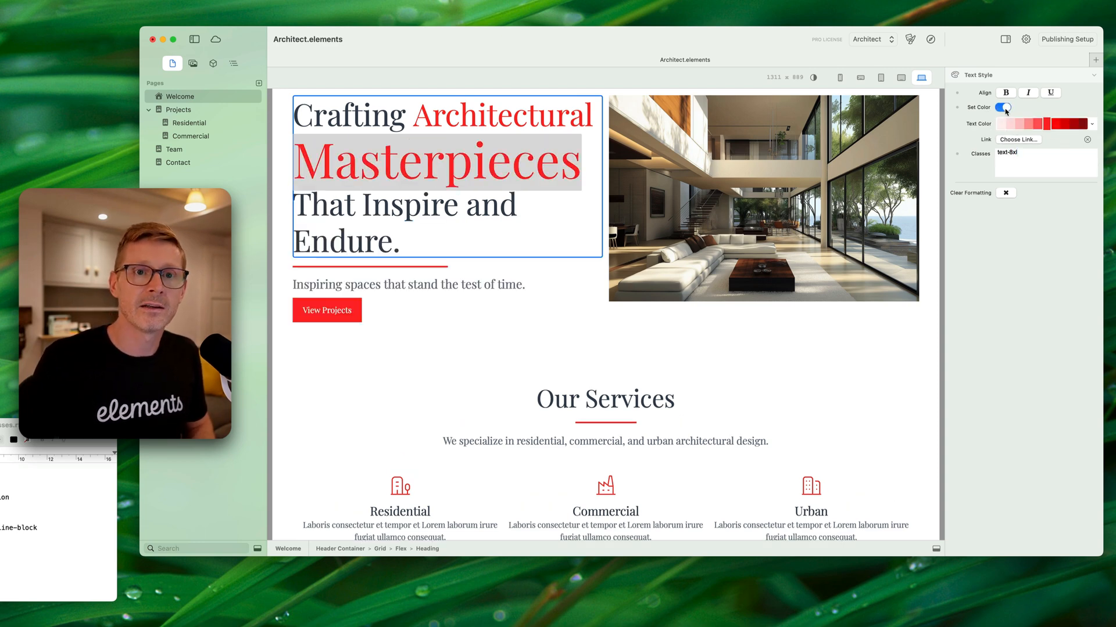
pyautogui.click(1003, 107)
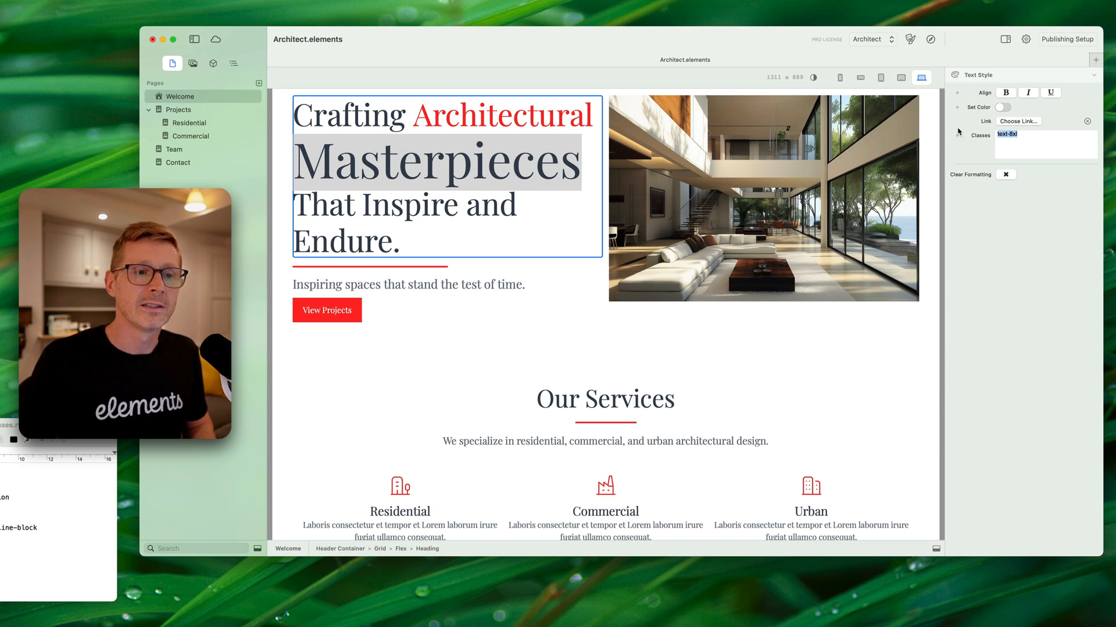
# - Replace the class on "Masterpieces" with the notes document's blur effect classes "blur-sm hover:blur-none transition"
pyautogui.press('BackSpace')
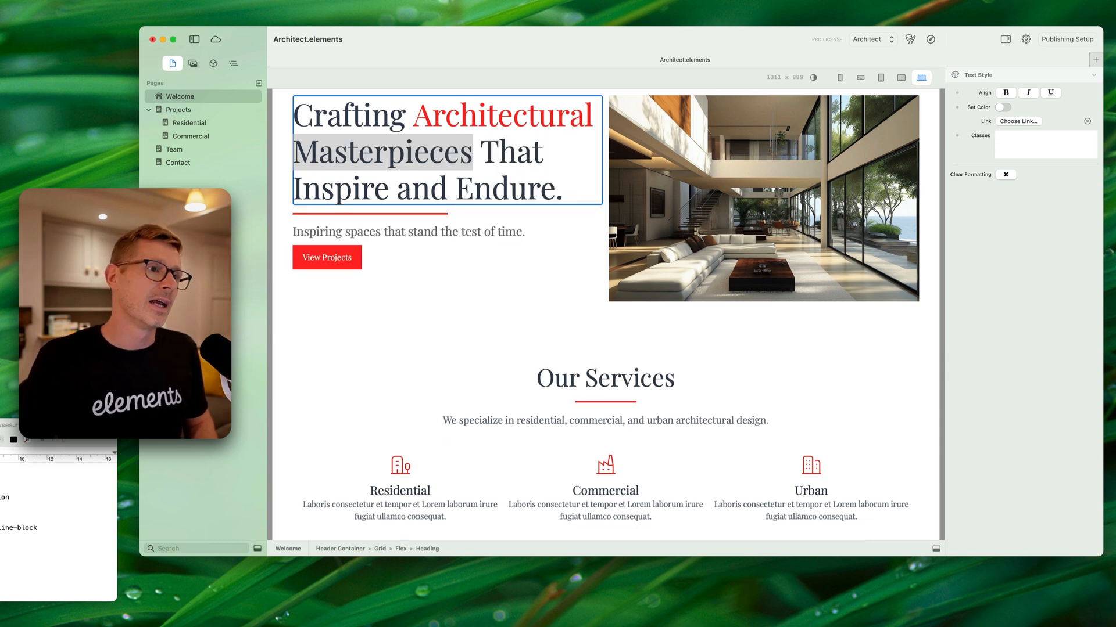
pyautogui.click(20, 505)
pyautogui.doubleClick(8, 497)
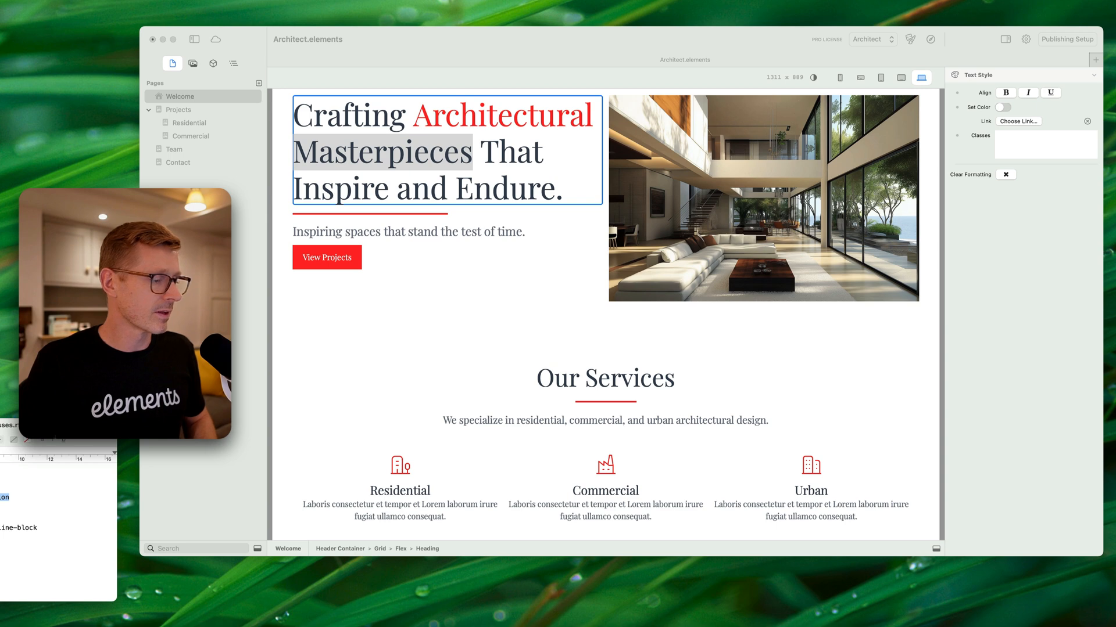
pyautogui.click(1027, 152)
pyautogui.write('blur-sm hover:blur-none transition')
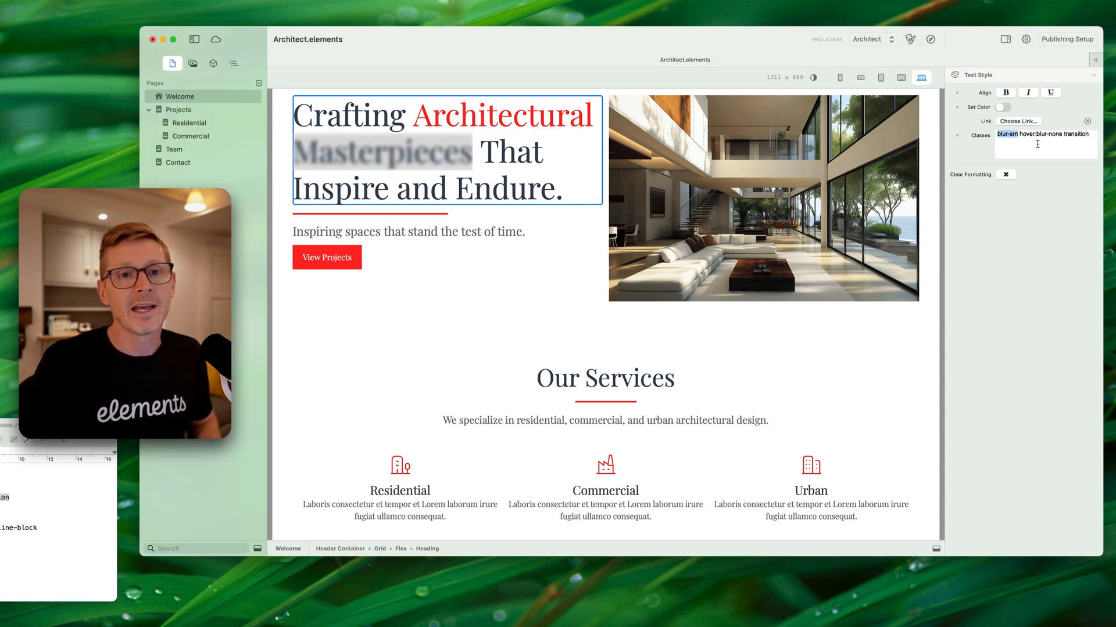
pyautogui.click(1029, 135)
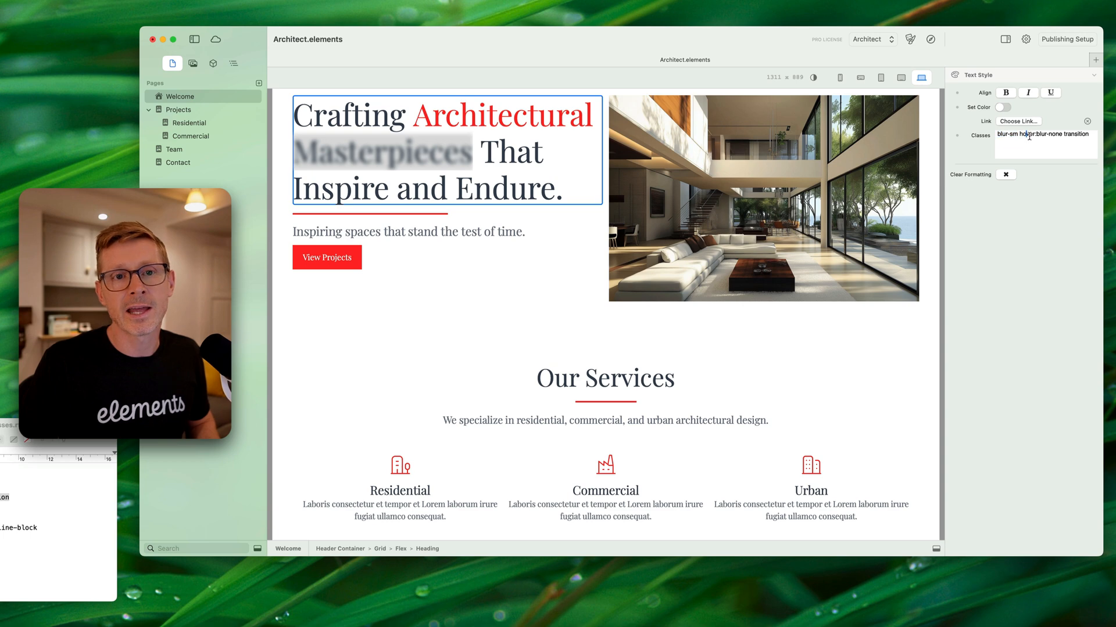
pyautogui.moveTo(1037, 134); pyautogui.dragTo(1059, 135)
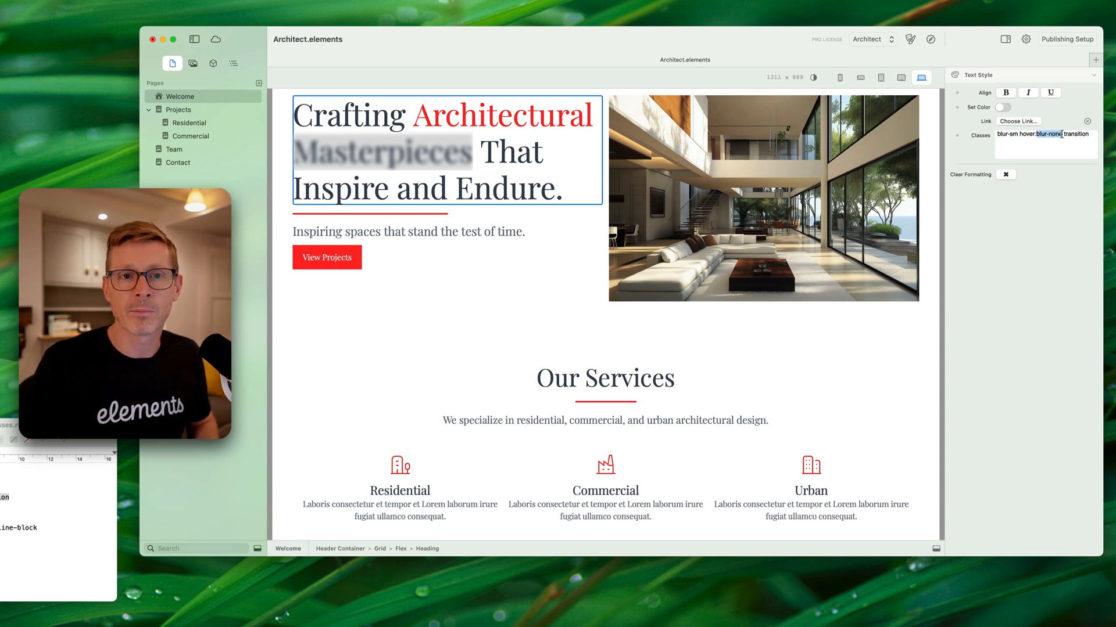
pyautogui.doubleClick(1075, 135)
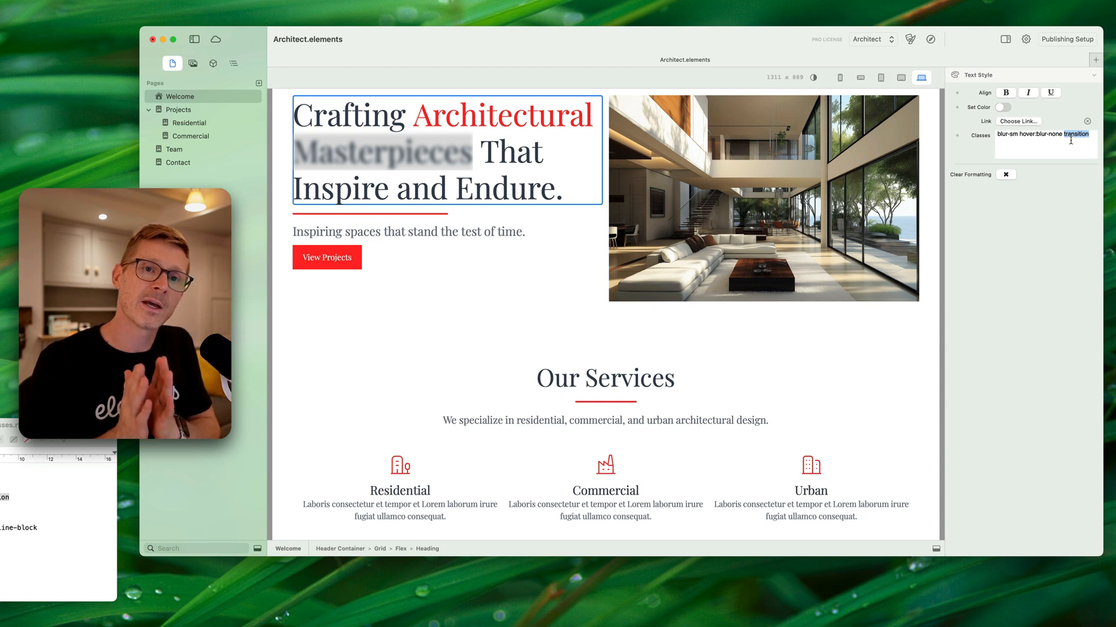
# - Preview the page in the browser to check the hover effect on "Masterpieces", and close the preview and theme windows
pyautogui.click(564, 121)
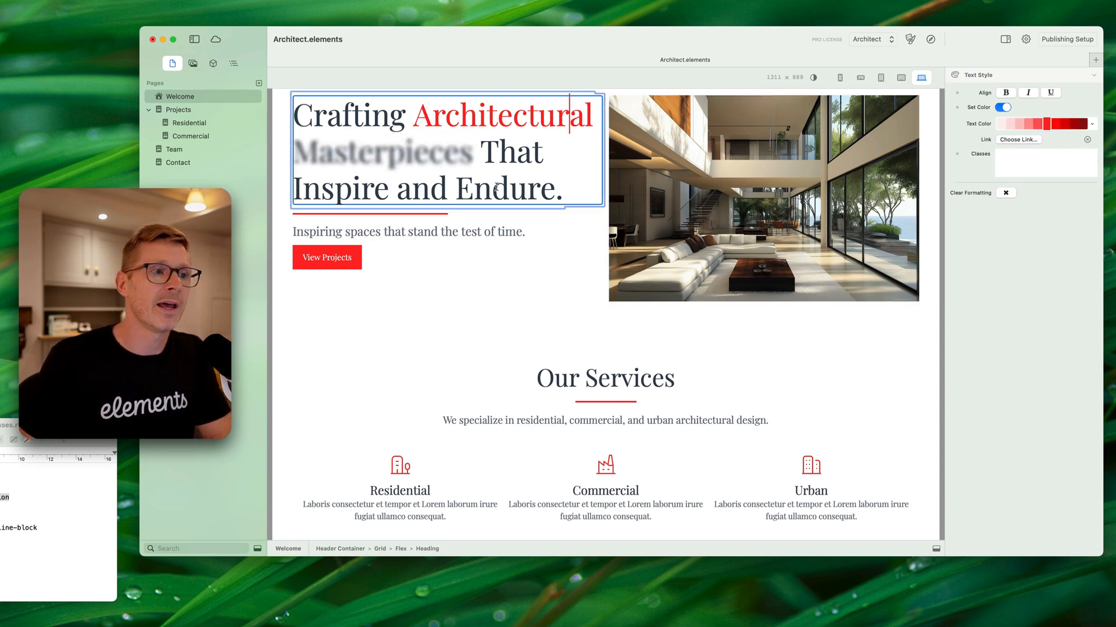
pyautogui.click(913, 40)
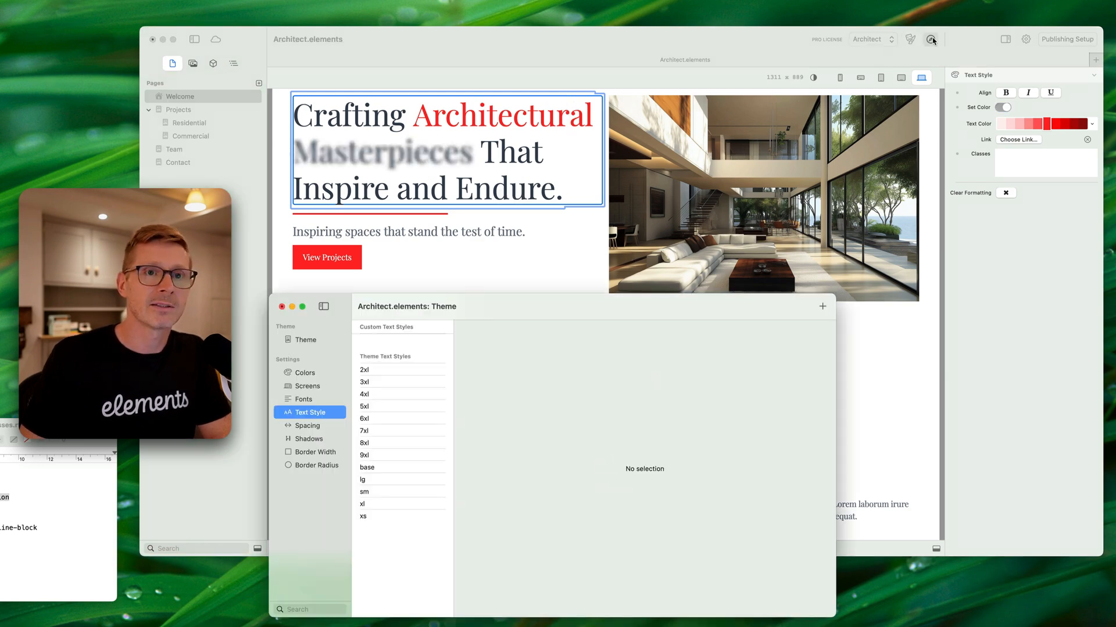
pyautogui.click(931, 39)
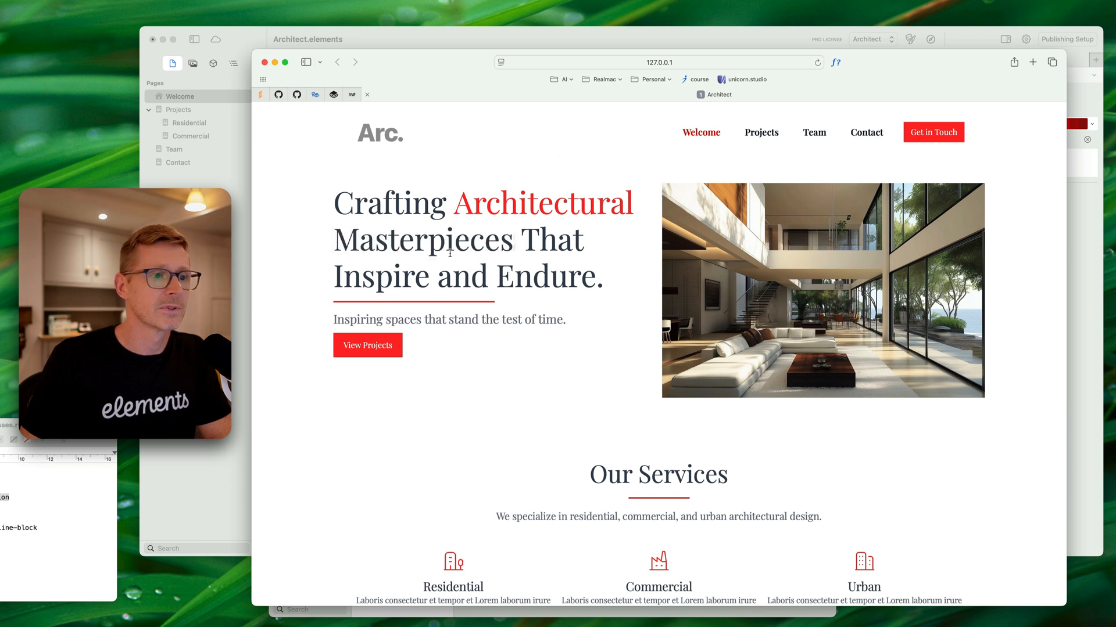
pyautogui.press('super+w')
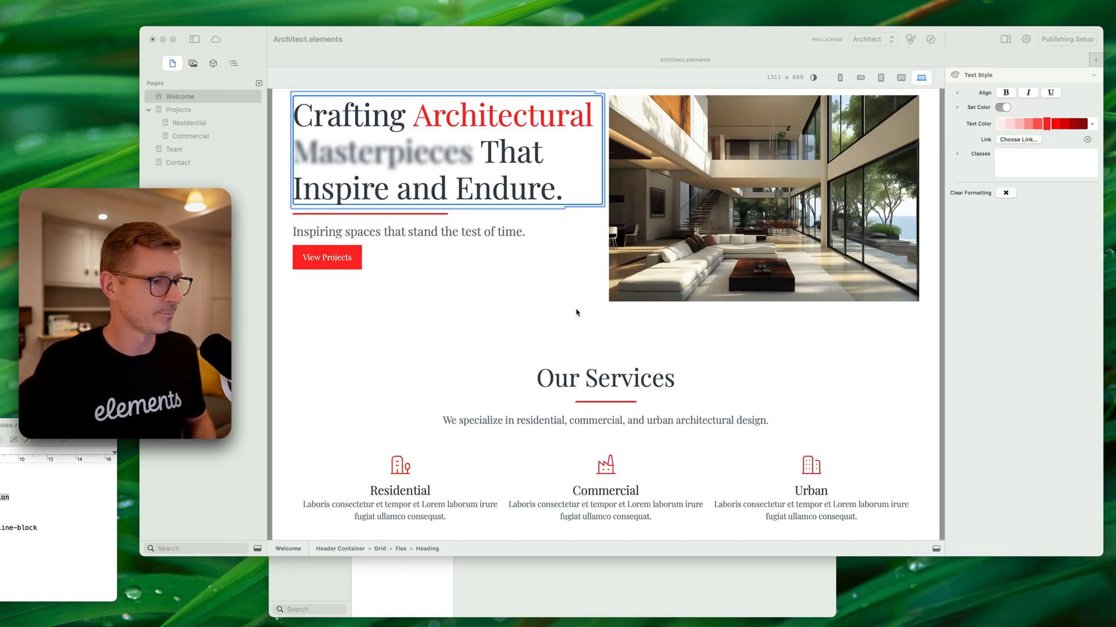
pyautogui.click(609, 554)
pyautogui.click(610, 593)
pyautogui.press('super+w')
# - Apply the class "animate-pulse" to the whole "Our Services" heading and leave text editing
pyautogui.click(577, 373)
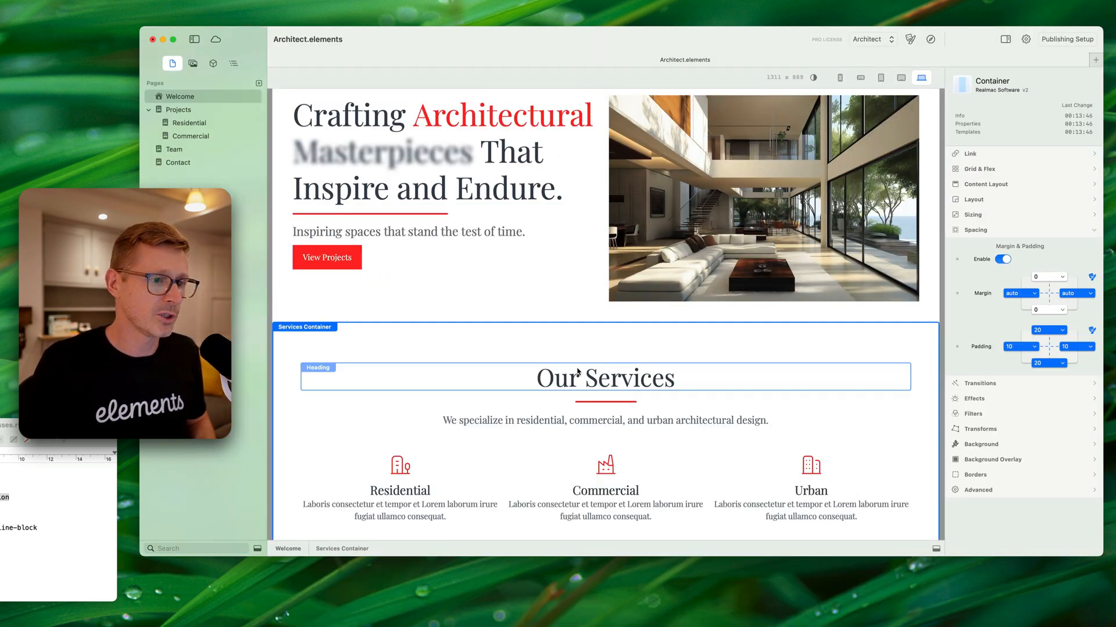
pyautogui.click(577, 373)
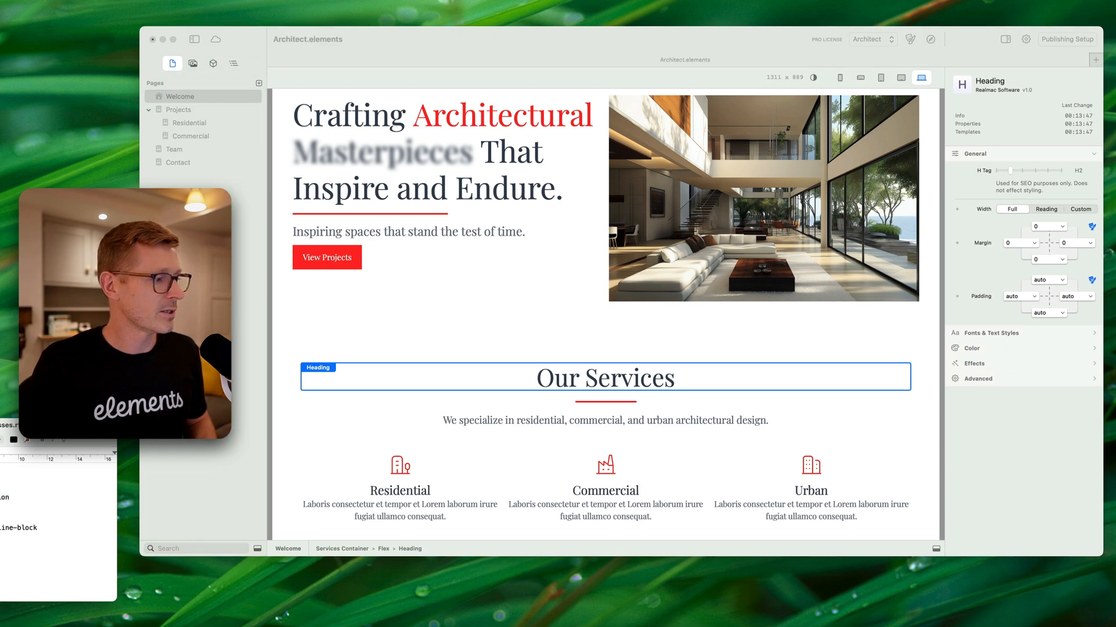
pyautogui.doubleClick(609, 378)
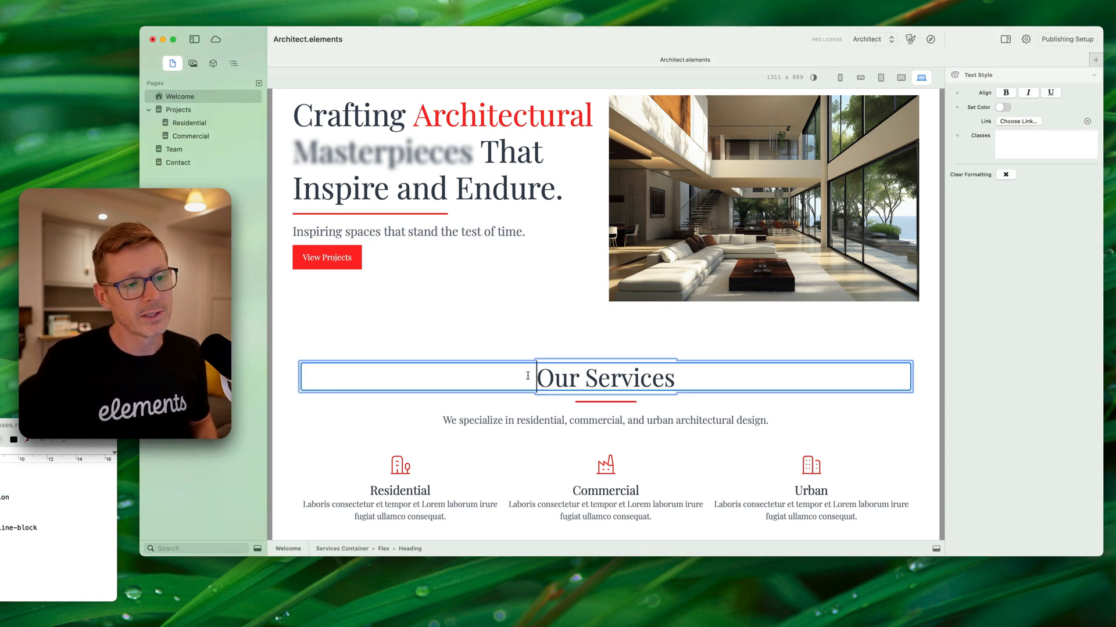
pyautogui.moveTo(527, 376); pyautogui.dragTo(687, 377)
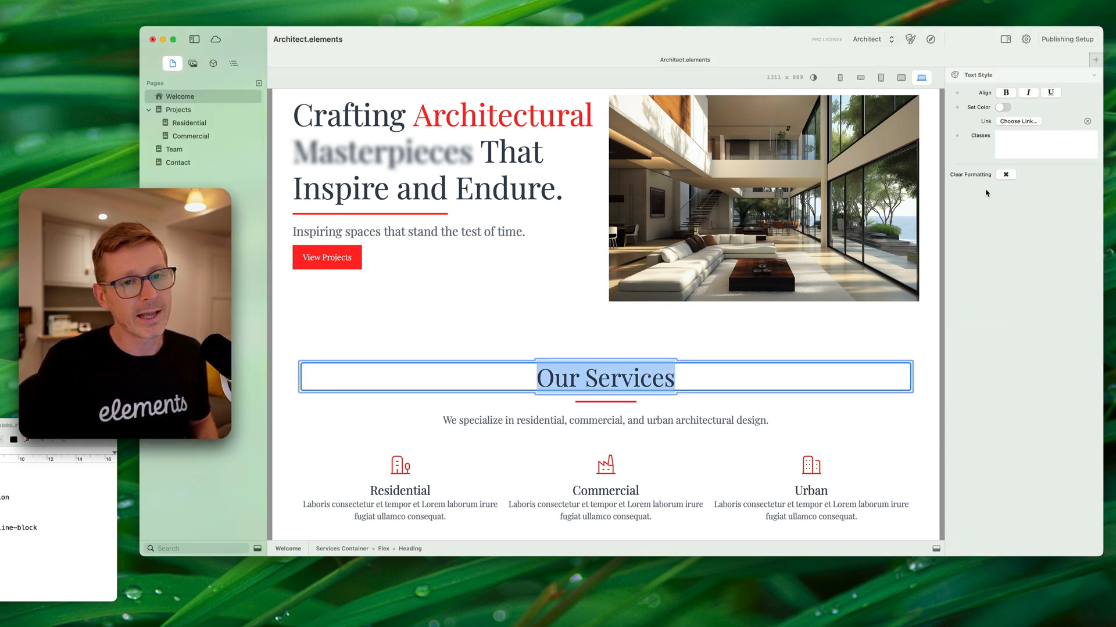
pyautogui.click(1004, 146)
pyautogui.write('animate-pulse')
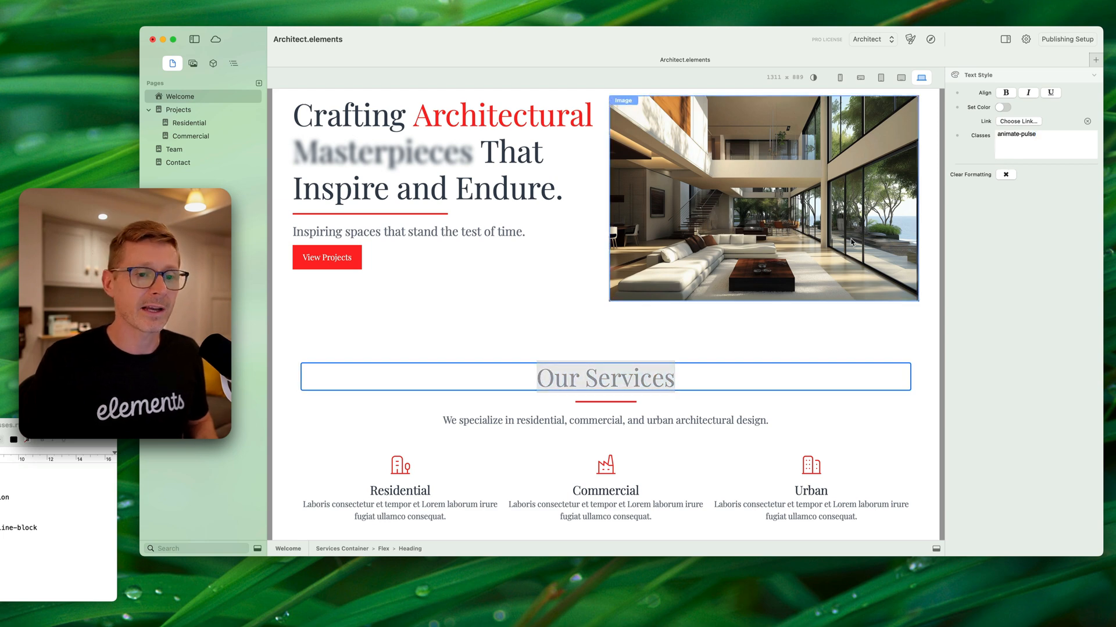
pyautogui.click(726, 273)
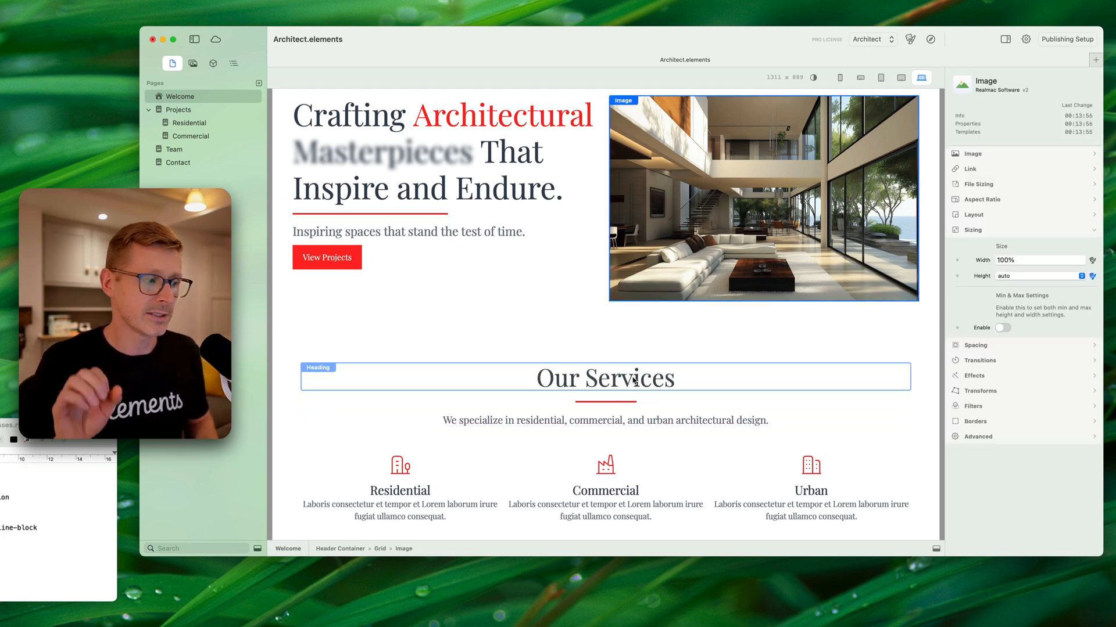
# - Copy the rotation classes from the notes document and apply "origin-center rotate-[-4deg] inline-block" to "Architectural" in the main heading
pyautogui.click(28, 528)
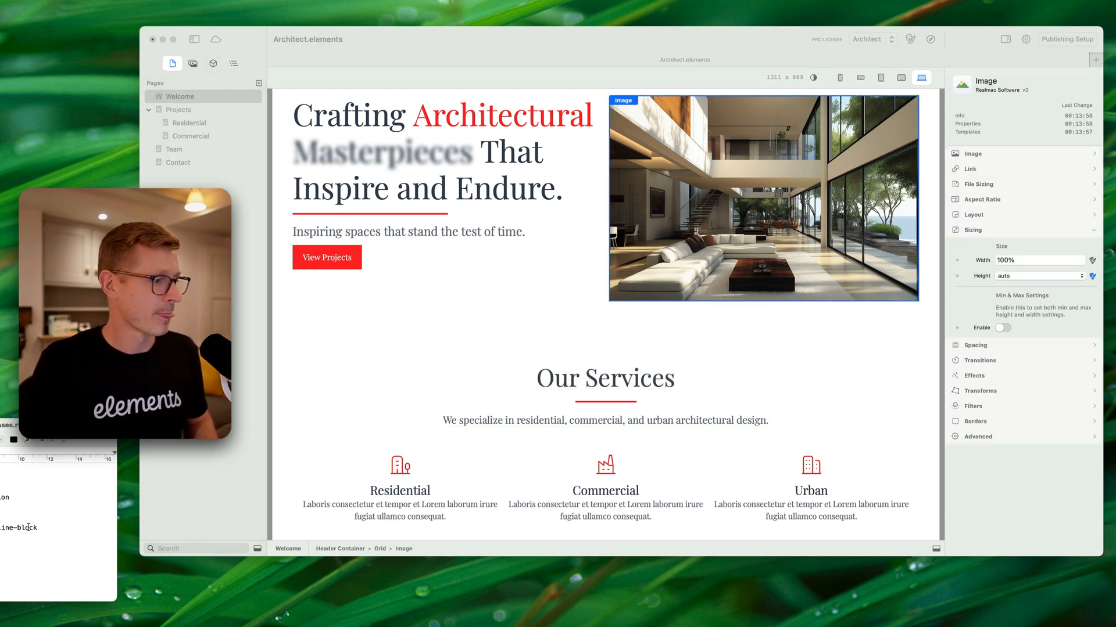
pyautogui.moveTo(40, 527); pyautogui.dragTo(0, 527)
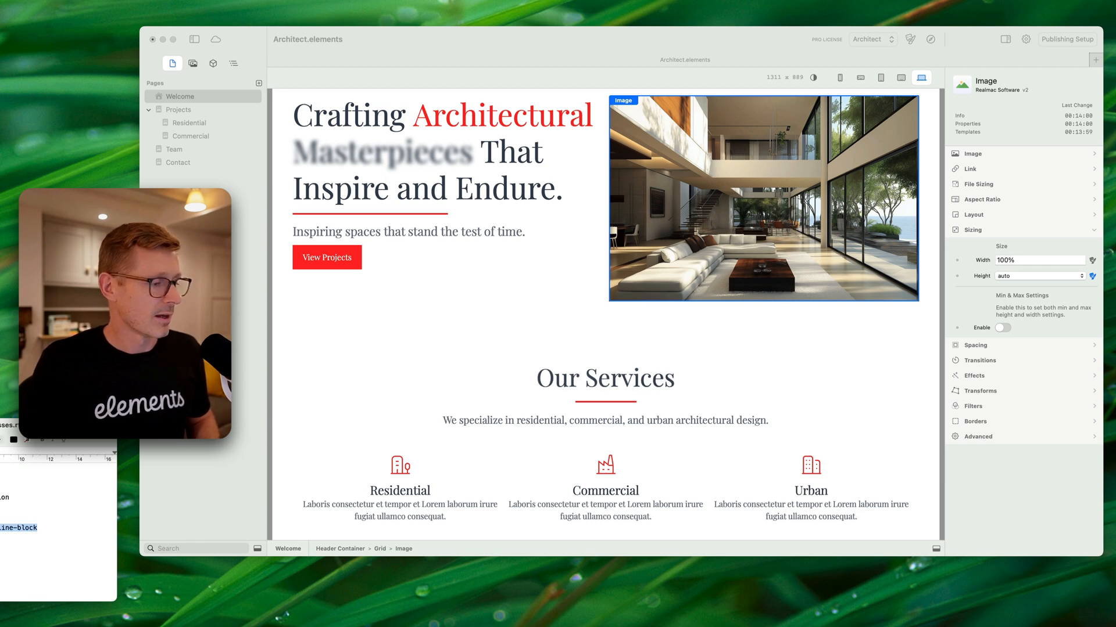
pyautogui.click(469, 298)
pyautogui.doubleClick(427, 154)
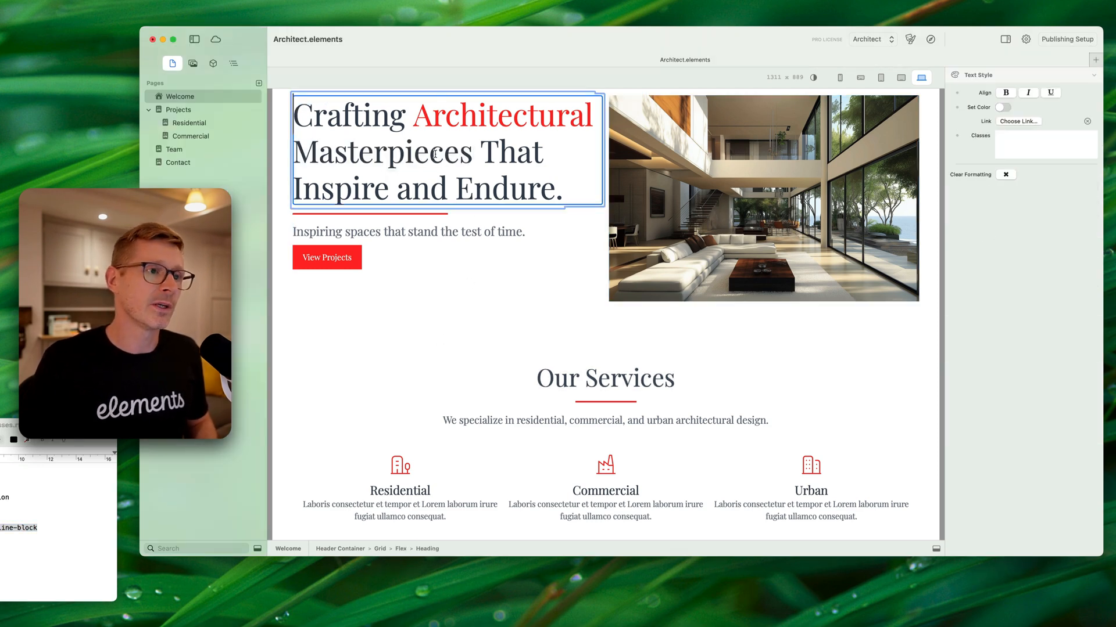
pyautogui.click(428, 153)
pyautogui.moveTo(474, 153); pyautogui.dragTo(297, 152)
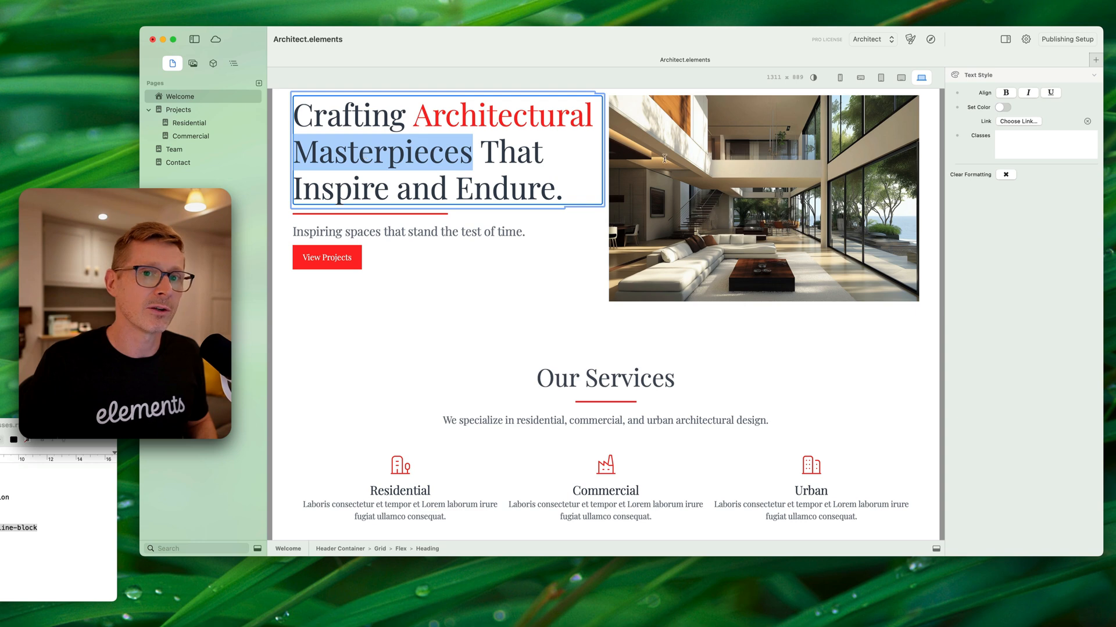
pyautogui.click(1011, 146)
pyautogui.doubleClick(428, 115)
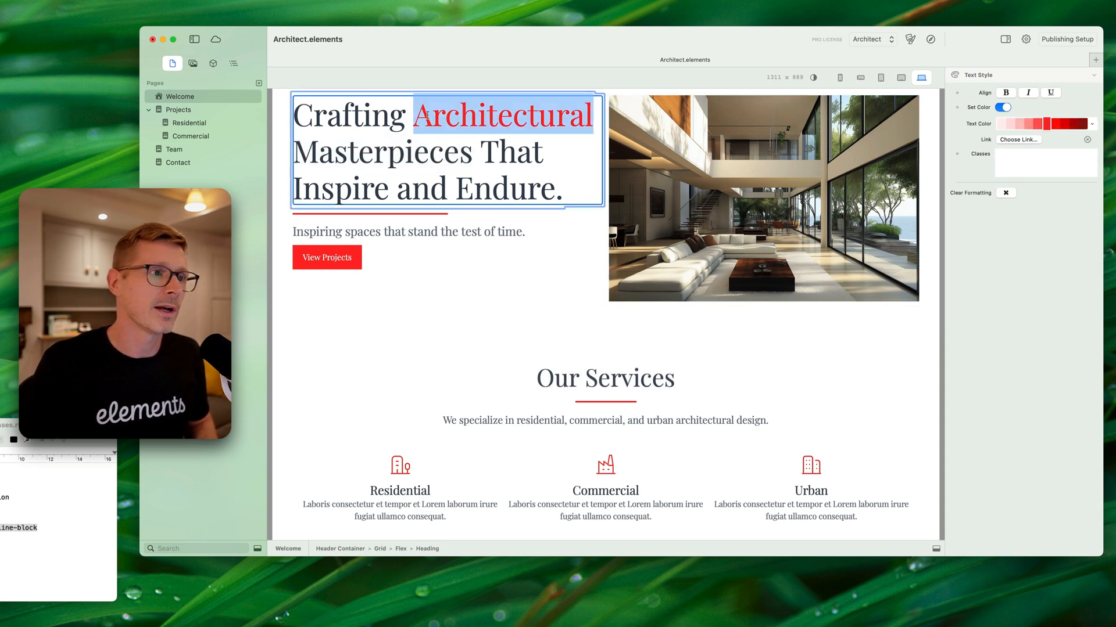
pyautogui.click(1025, 157)
pyautogui.write('origin-center rotate-[-4deg] inline-block')
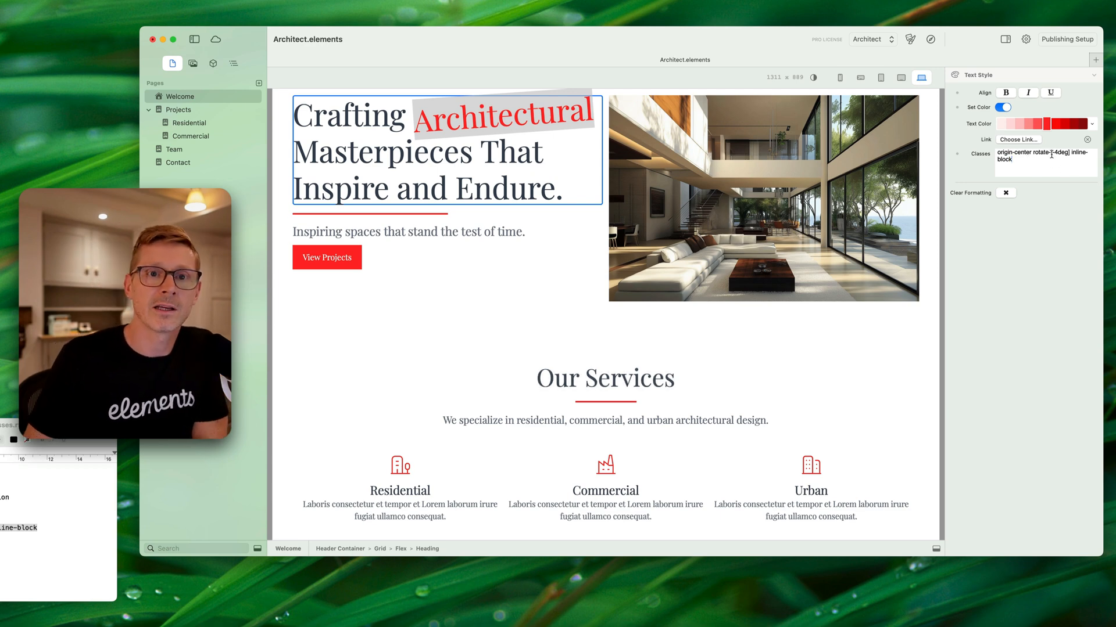
# - Change the rotation class on "Architectural" to "rotate-[6deg]", trying positive and negative 4 degrees first
pyautogui.click(1051, 154)
pyautogui.press('BackSpace')
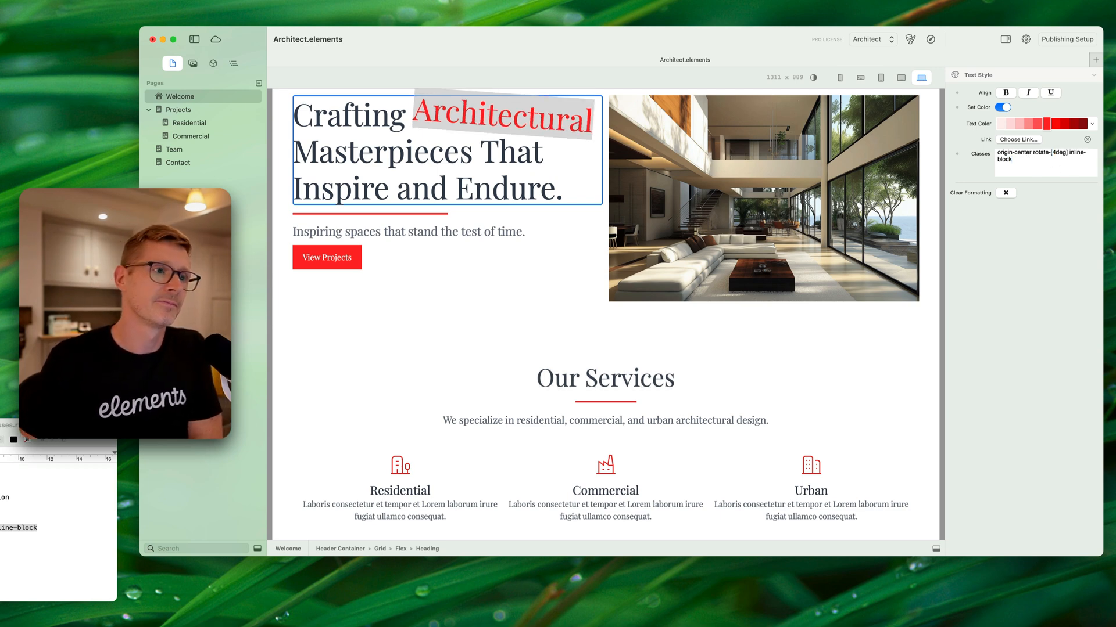
pyautogui.write('-')
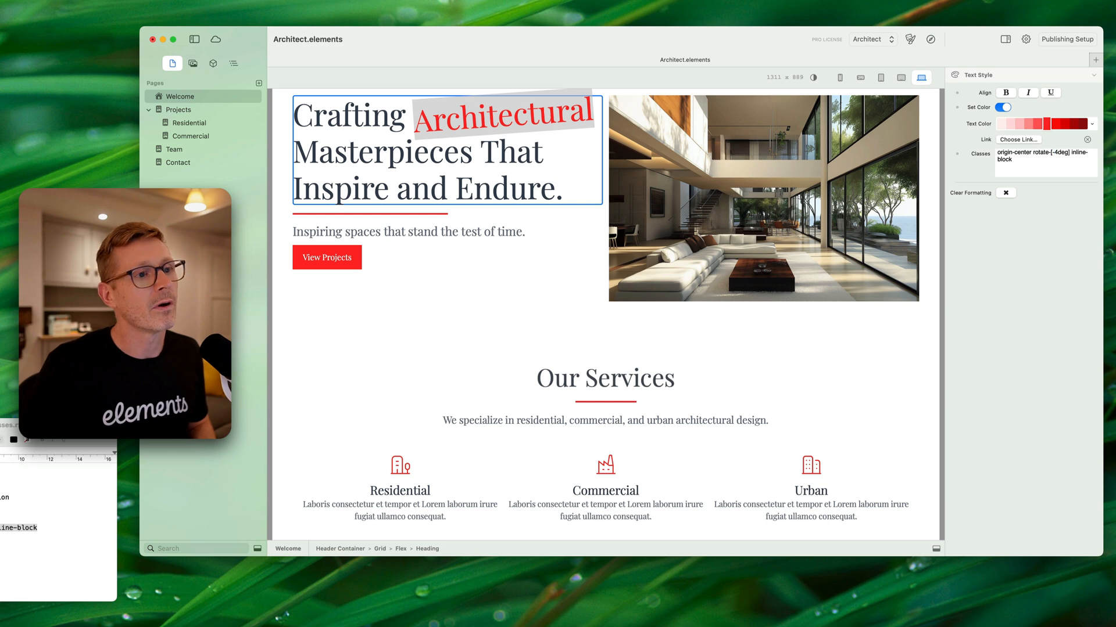
pyautogui.press('BackSpace')
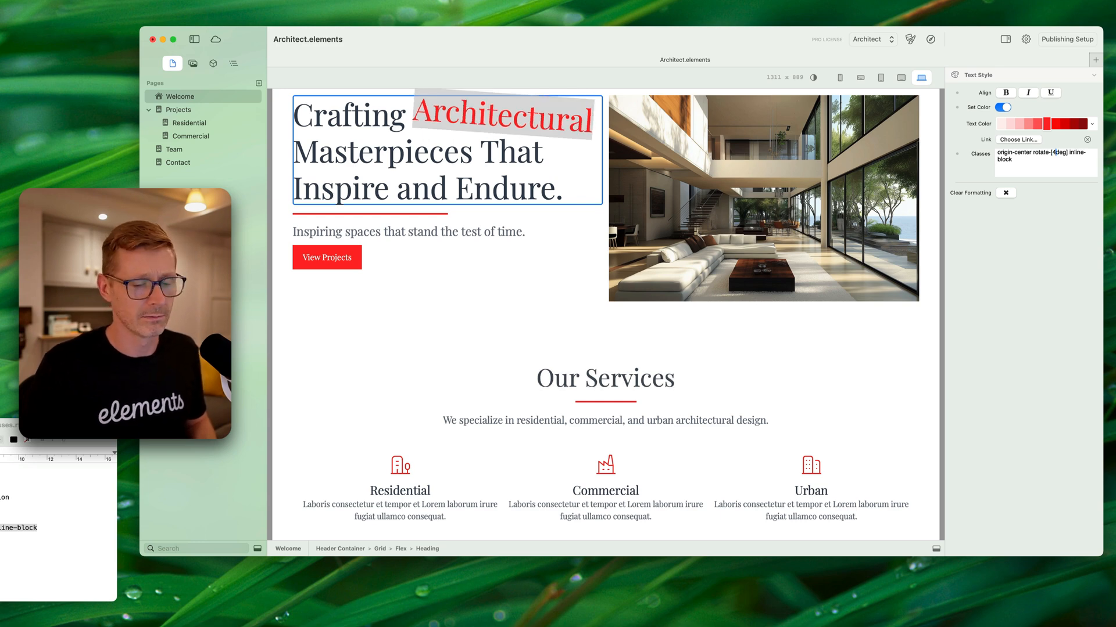
pyautogui.press('Delete')
pyautogui.write('6')
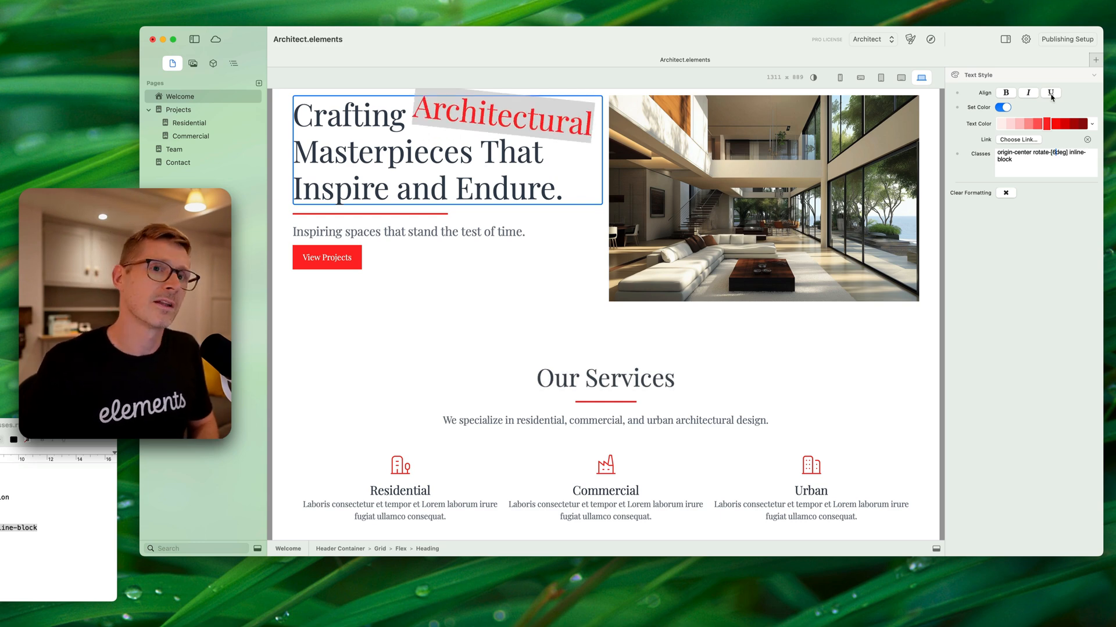
# - Preview the page in the browser, test selecting the rotated word "Architectural" as live text, and close the preview
pyautogui.click(929, 39)
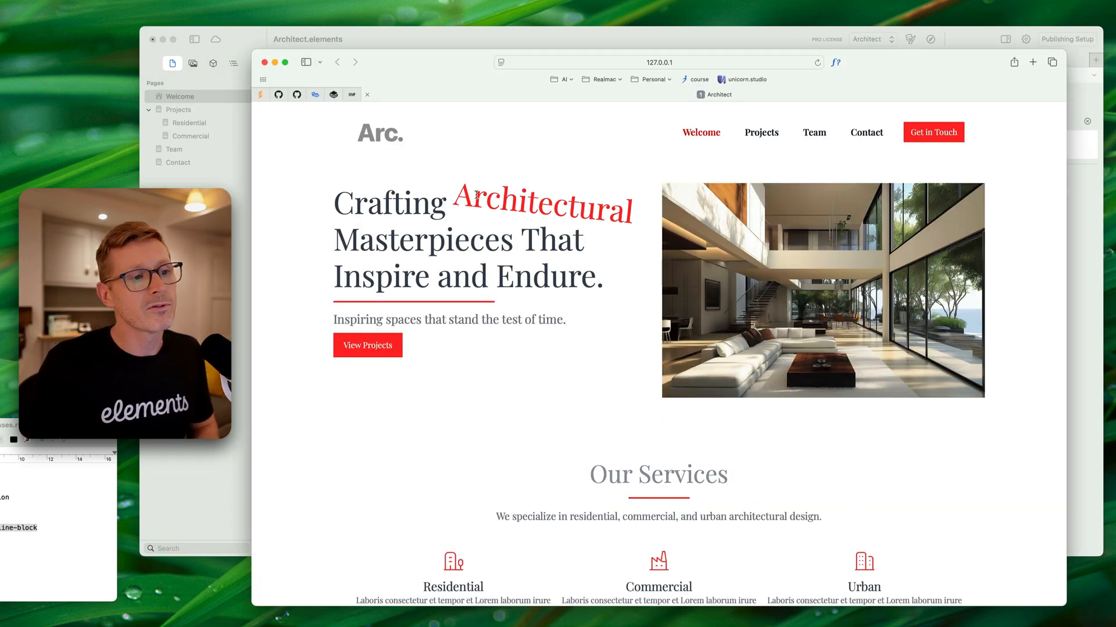
pyautogui.moveTo(448, 203); pyautogui.dragTo(630, 202)
pyautogui.click(638, 202)
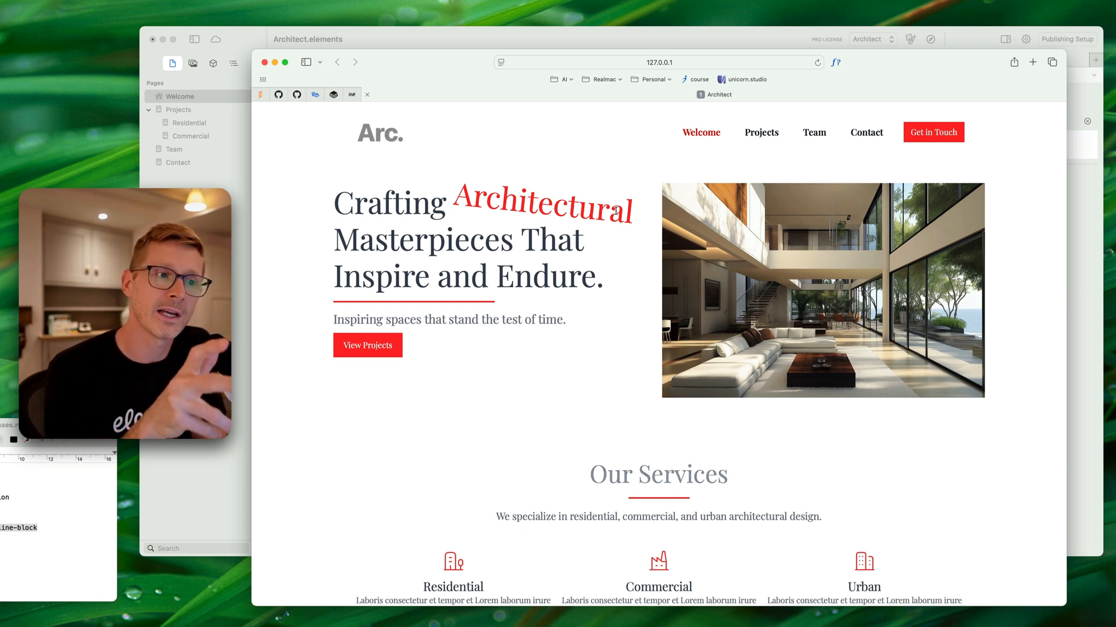
pyautogui.moveTo(358, 204); pyautogui.dragTo(561, 282)
pyautogui.moveTo(448, 201); pyautogui.dragTo(633, 204)
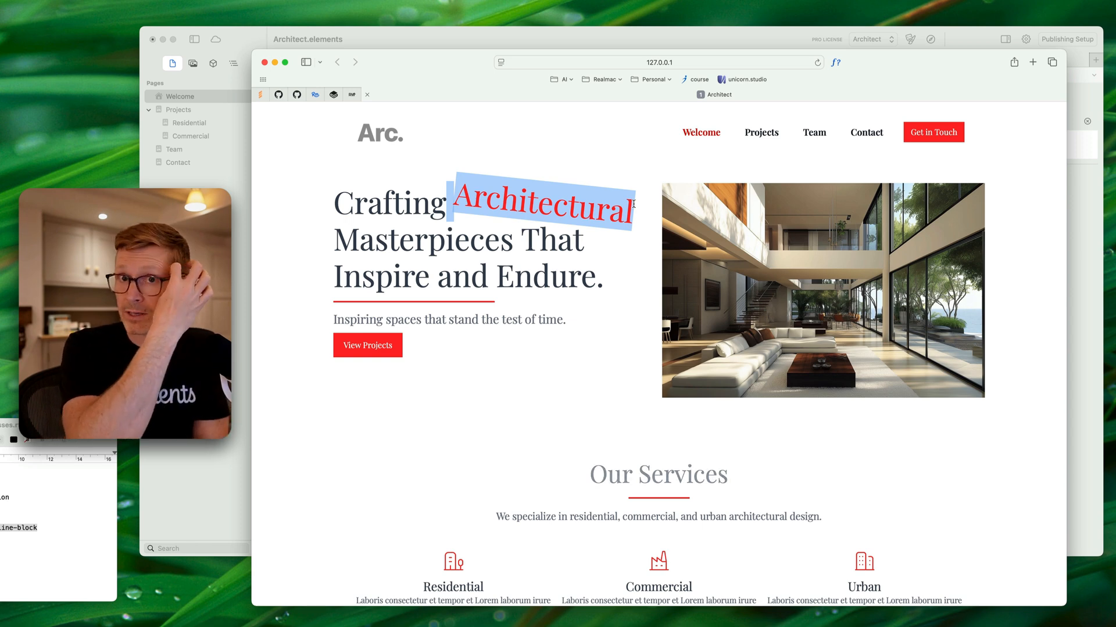
pyautogui.click(526, 236)
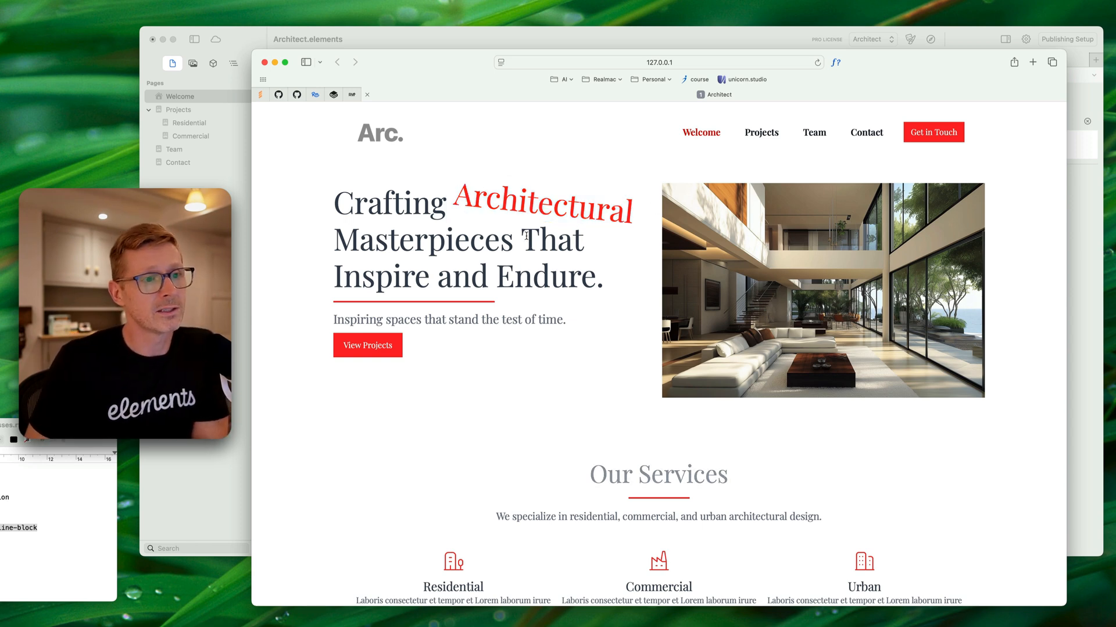
pyautogui.click(265, 62)
# - Apply the letter-spacing class "tracking-[.25em]" to the word "Team" in the "Meet the Team" heading
pyautogui.click(451, 119)
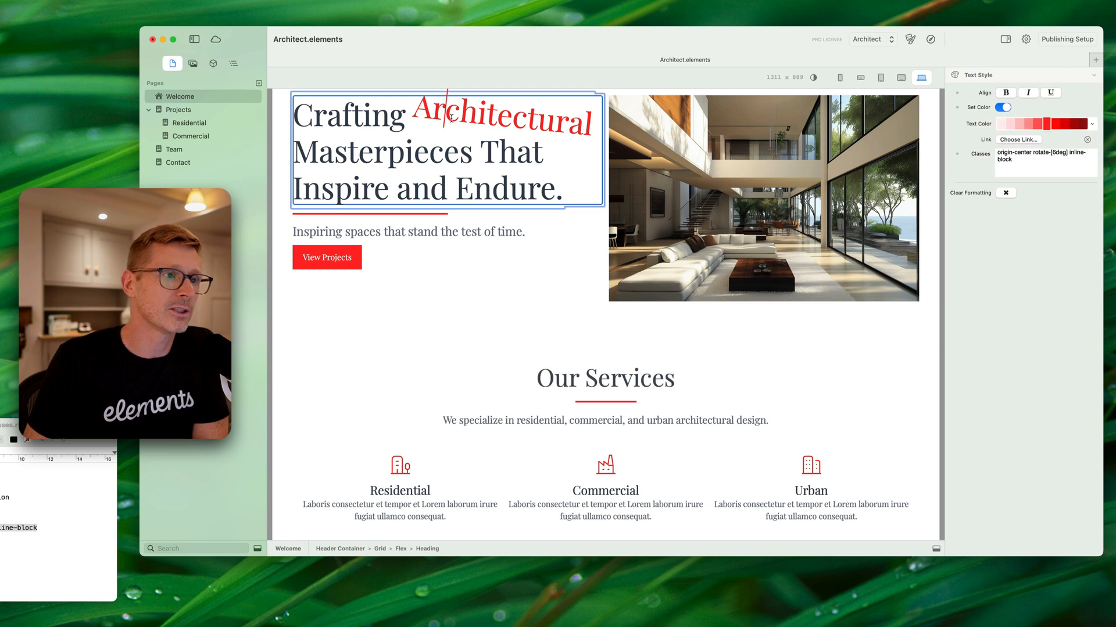
pyautogui.click(4, 528)
pyautogui.click(3, 528)
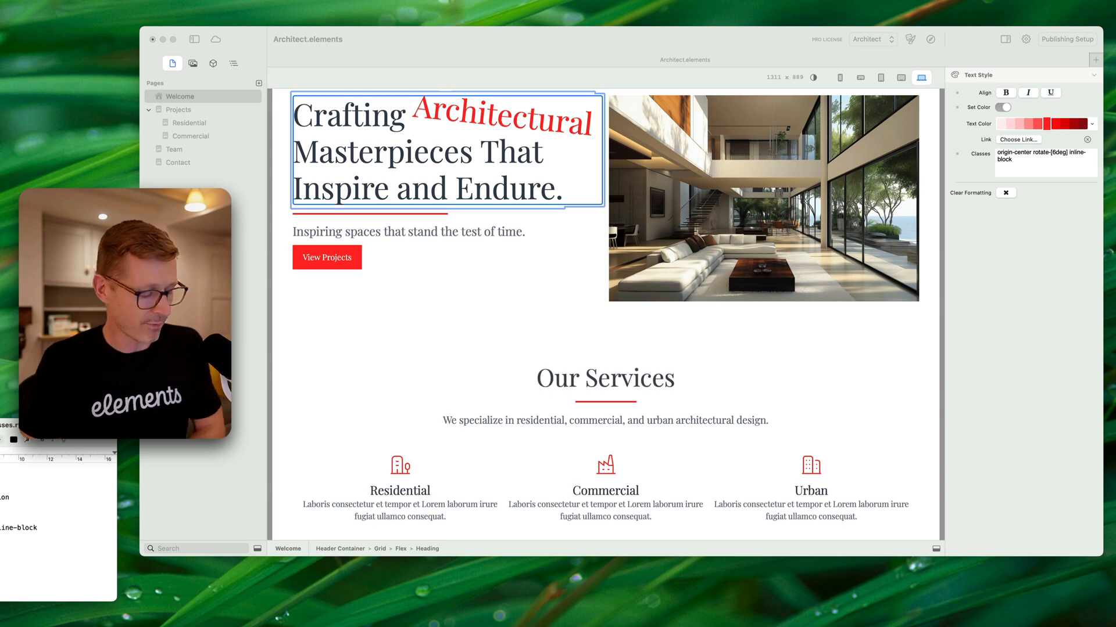
pyautogui.scroll(-10, 617, 531)
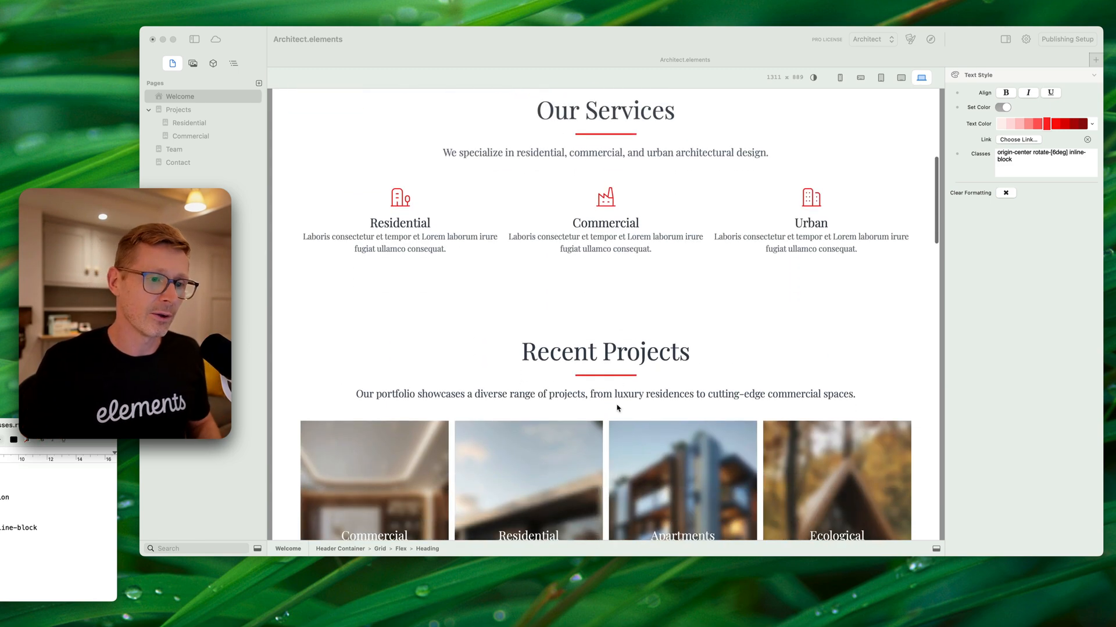
pyautogui.doubleClick(638, 241)
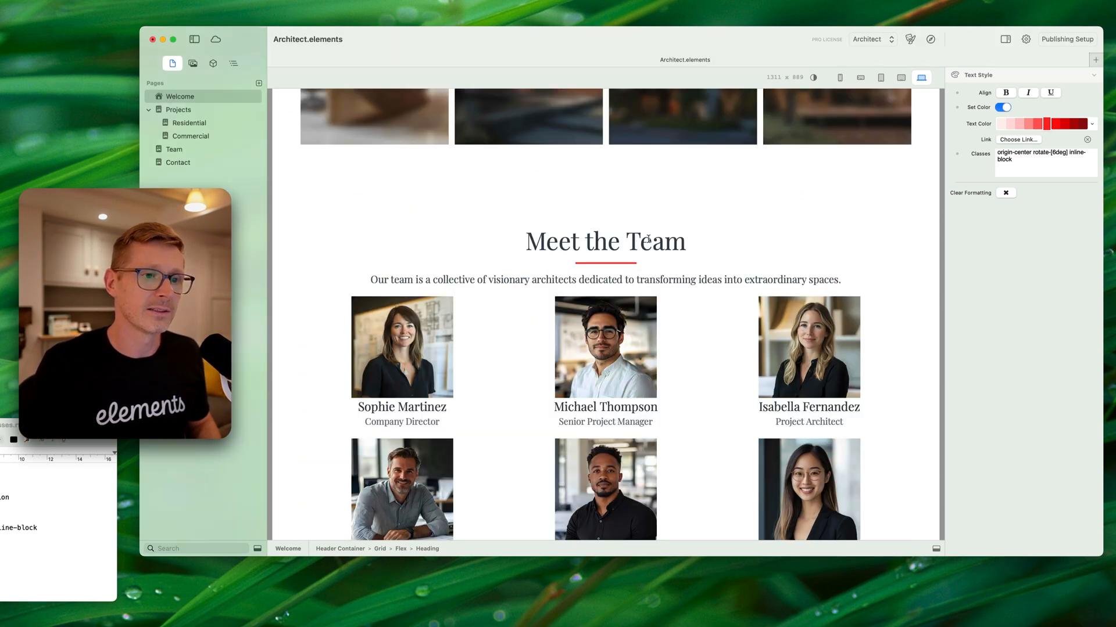
pyautogui.doubleClick(611, 241)
pyautogui.doubleClick(655, 240)
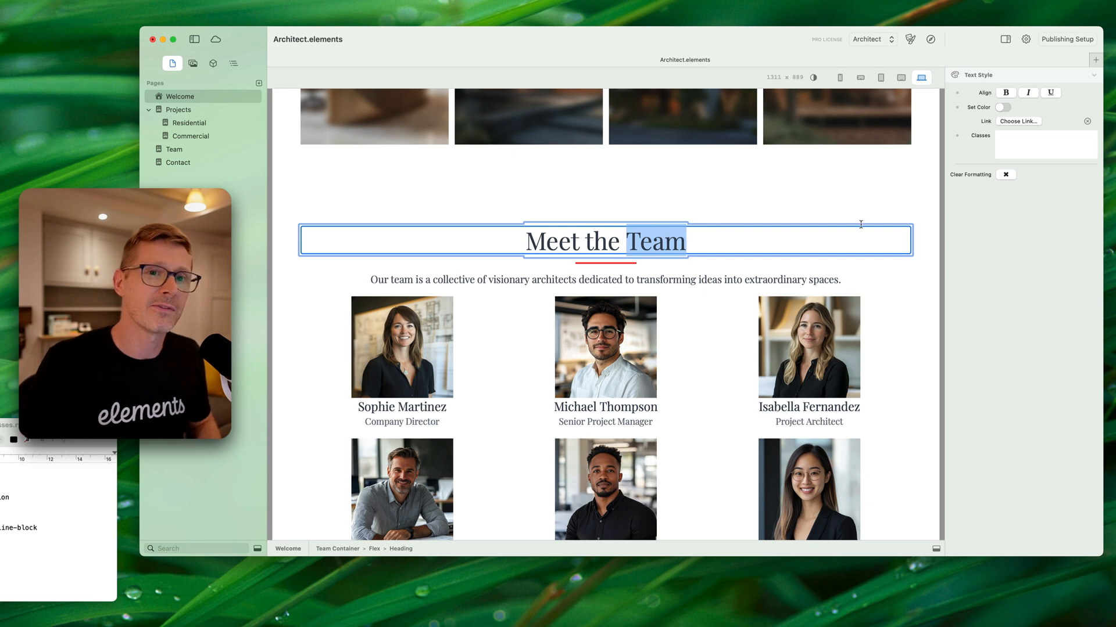
pyautogui.click(1026, 142)
pyautogui.write('tracking-[.25em]')
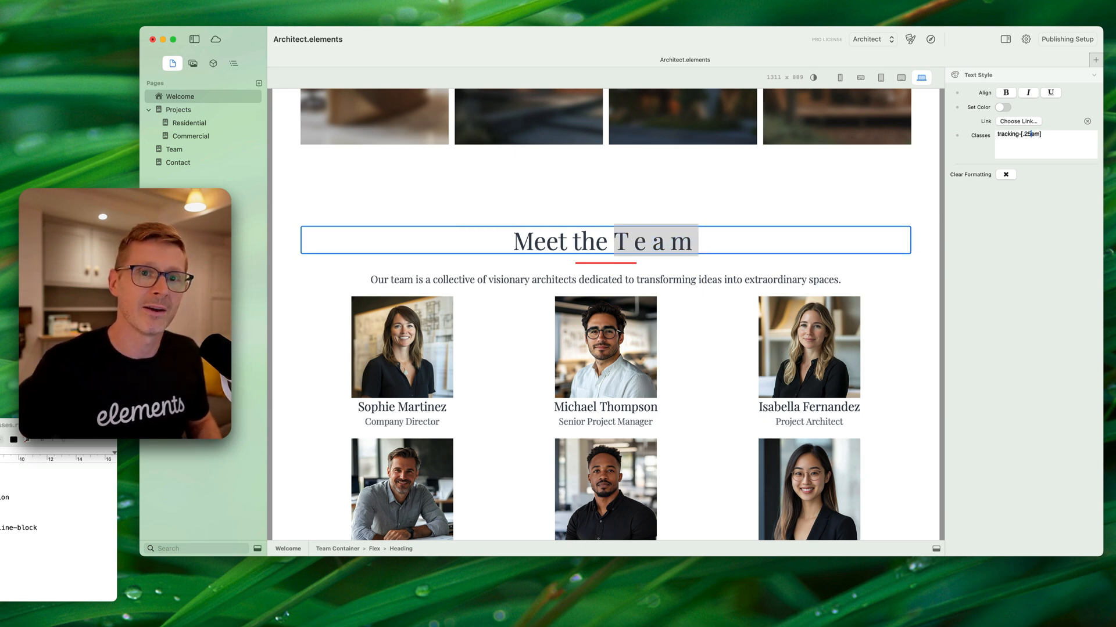
# - Try tracking values of .50em and .20em on "Team" with bold switched on and off, and remove the tracking class
pyautogui.write('50')
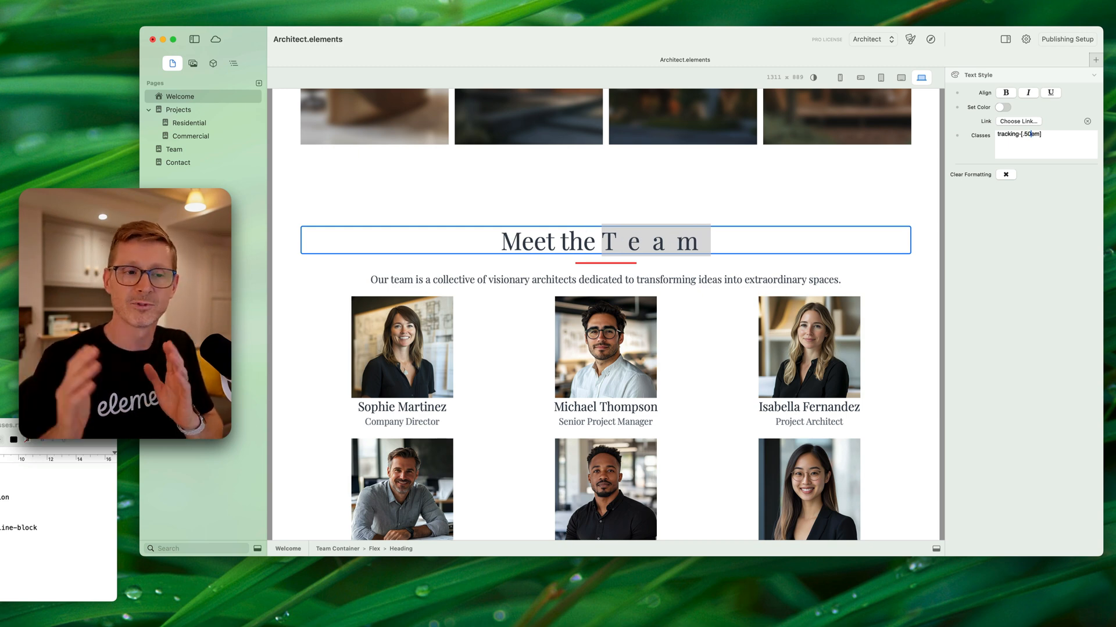
pyautogui.click(1010, 93)
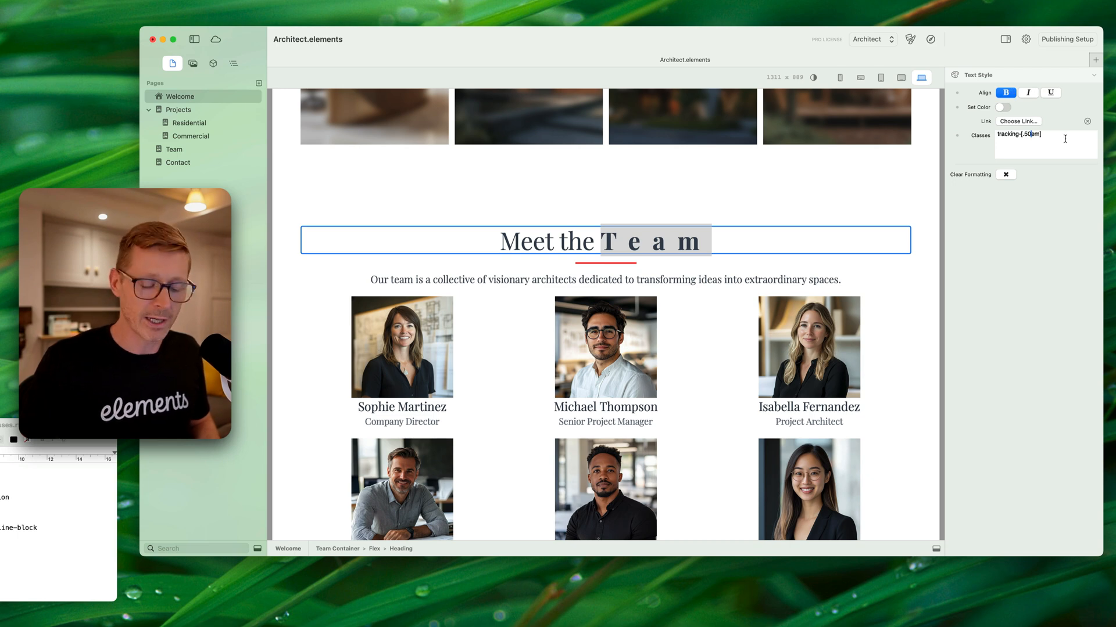
pyautogui.press('BackSpace')
pyautogui.write('2')
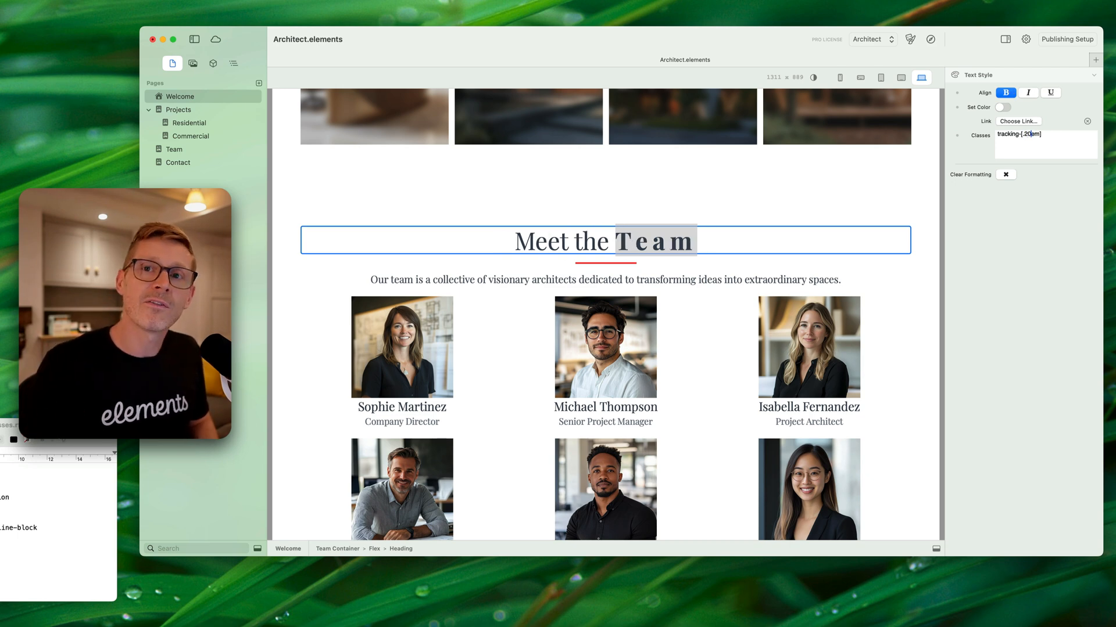
pyautogui.click(1003, 93)
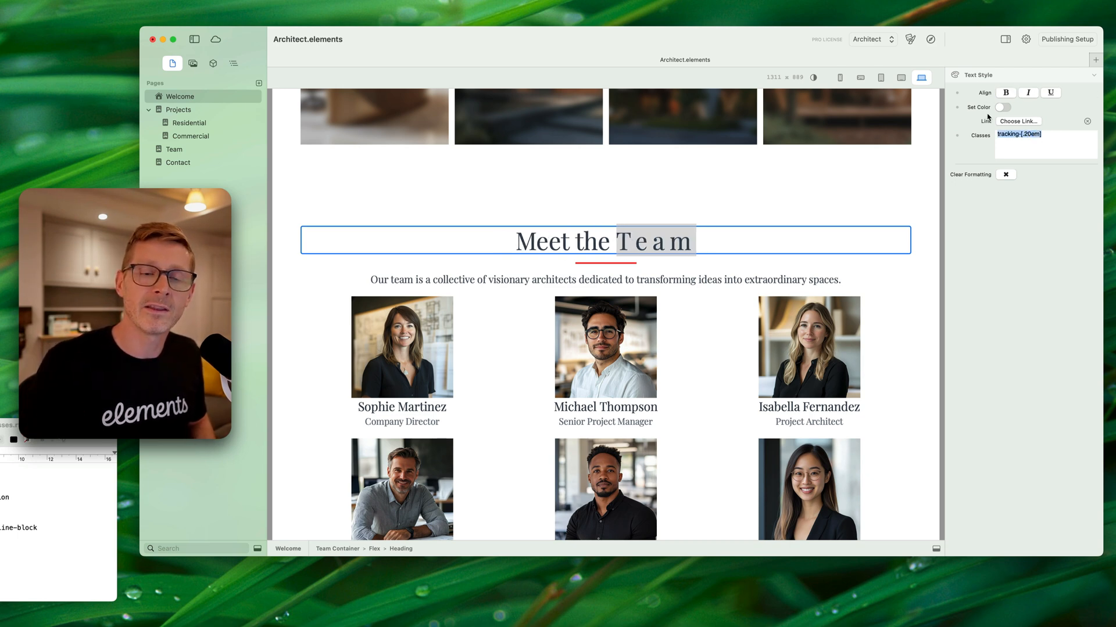
pyautogui.press('BackSpace')
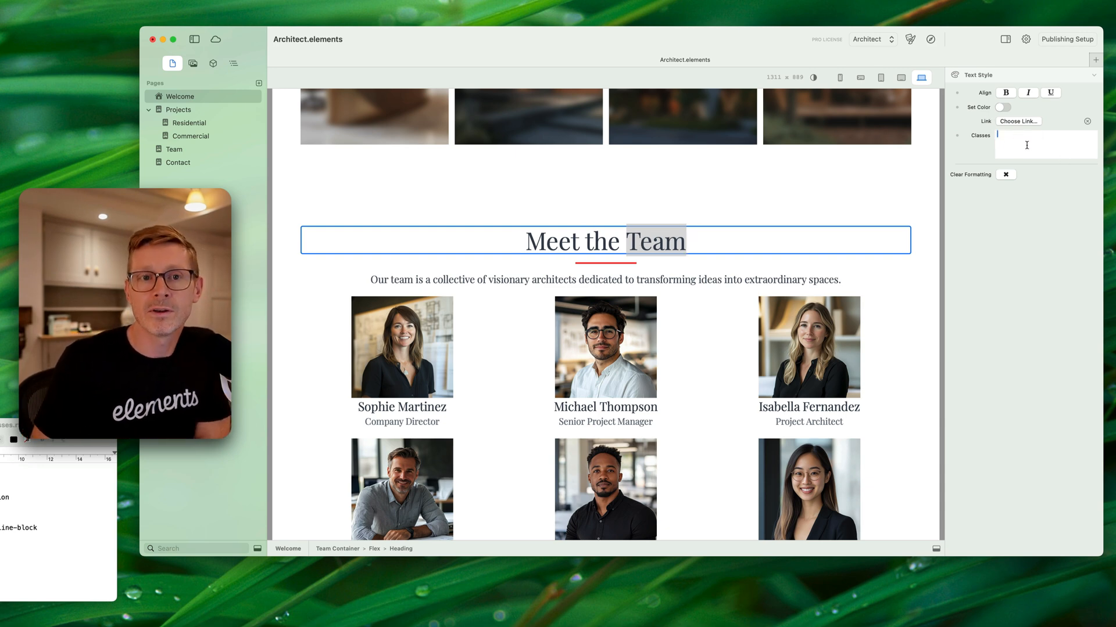
# - Add the class "font-script" to the rotated word "Architectural" in the main heading, keeping its existing classes
pyautogui.scroll(18, 533, 263)
pyautogui.doubleClick(532, 264)
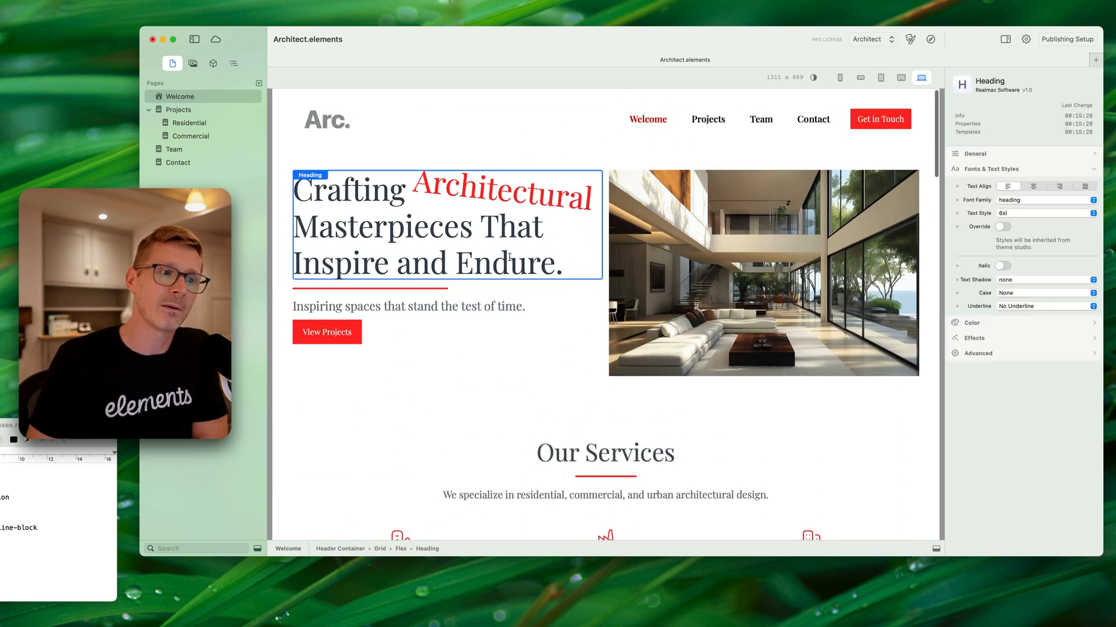
pyautogui.doubleClick(493, 264)
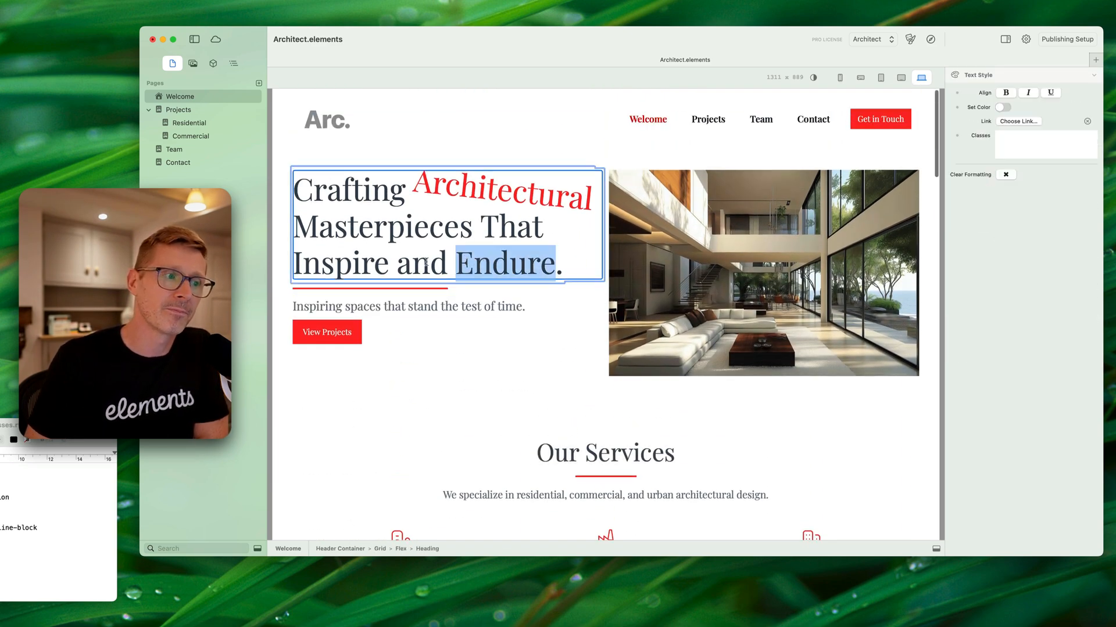
pyautogui.click(448, 181)
pyautogui.moveTo(414, 185); pyautogui.dragTo(591, 195)
pyautogui.press('super+Tab')
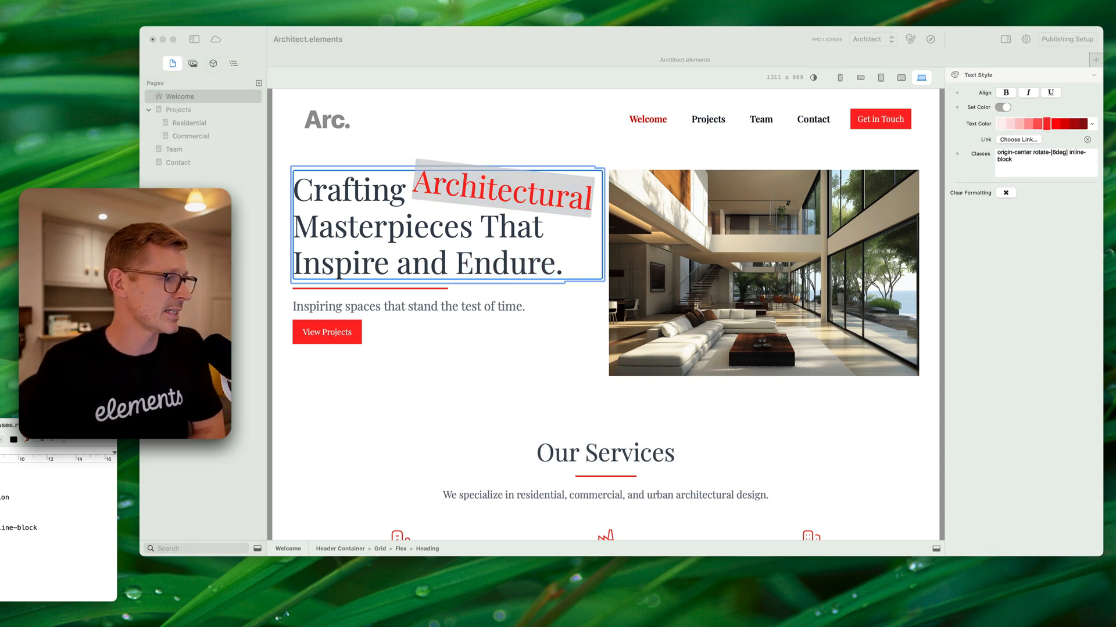
pyautogui.click(1036, 165)
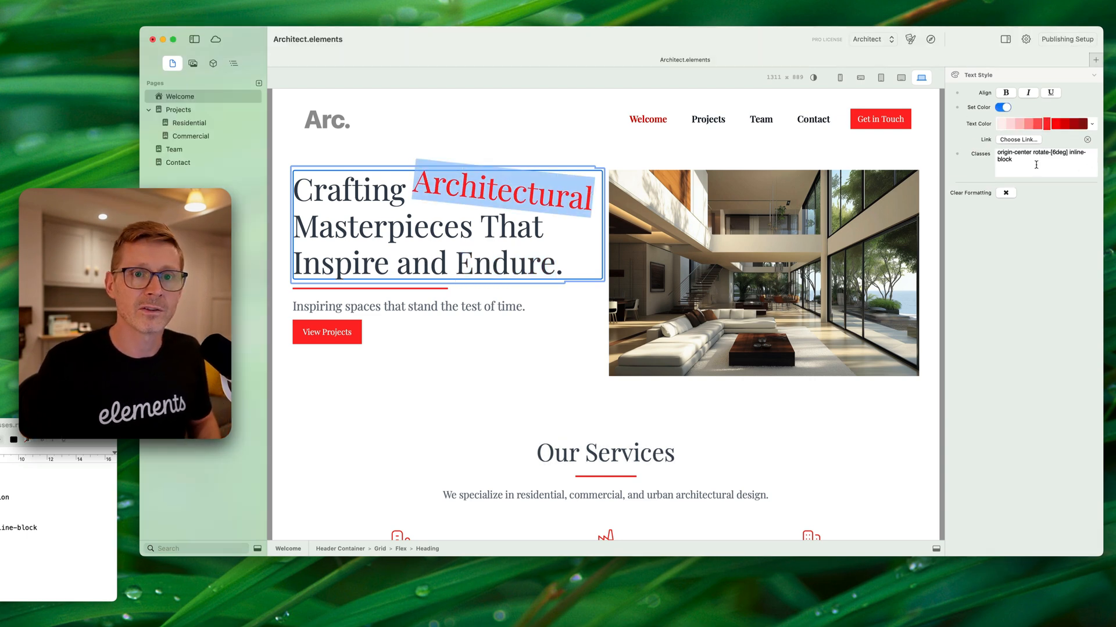
pyautogui.click(1036, 164)
pyautogui.write('font-script')
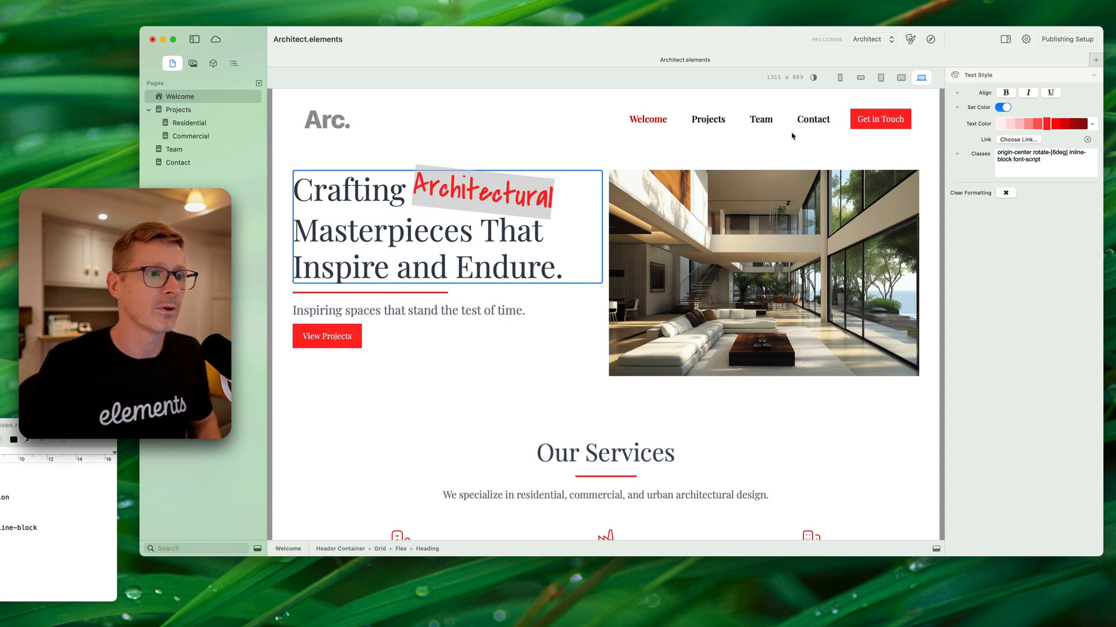
# - Preview the page in the browser to check the script font on the rotated word "Architectural"
pyautogui.click(930, 38)
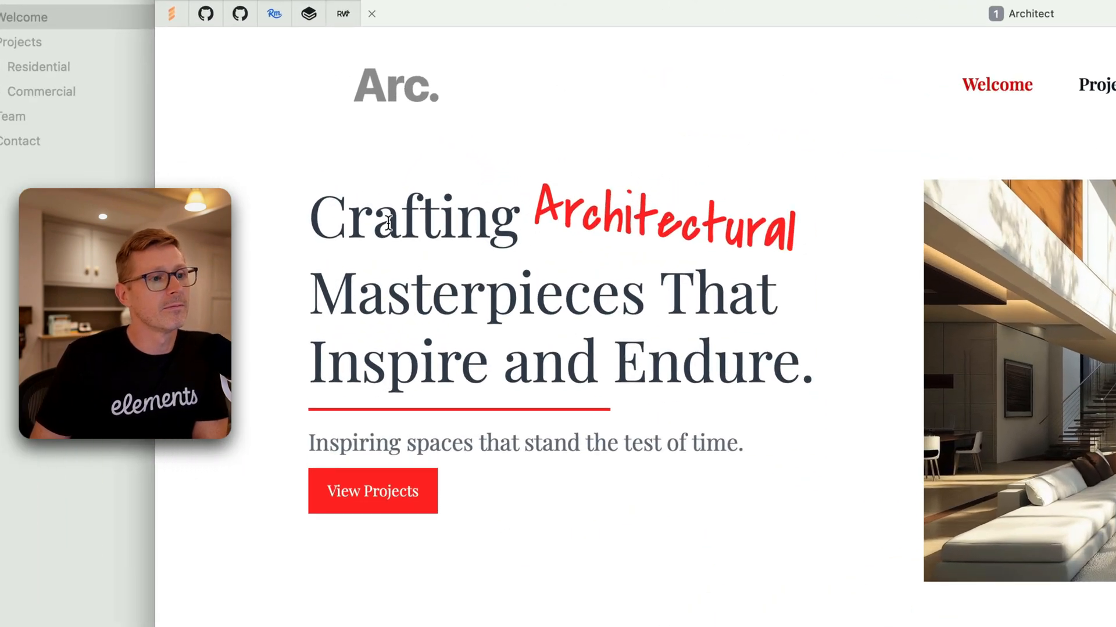
pyautogui.moveTo(558, 208); pyautogui.dragTo(827, 220)
pyautogui.click(934, 249)
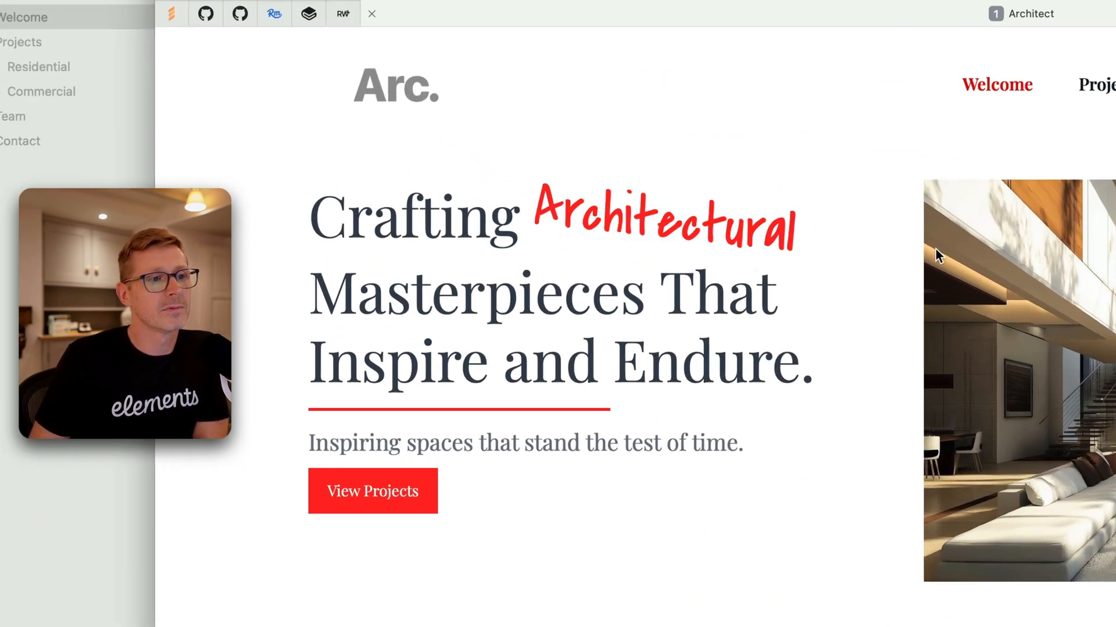